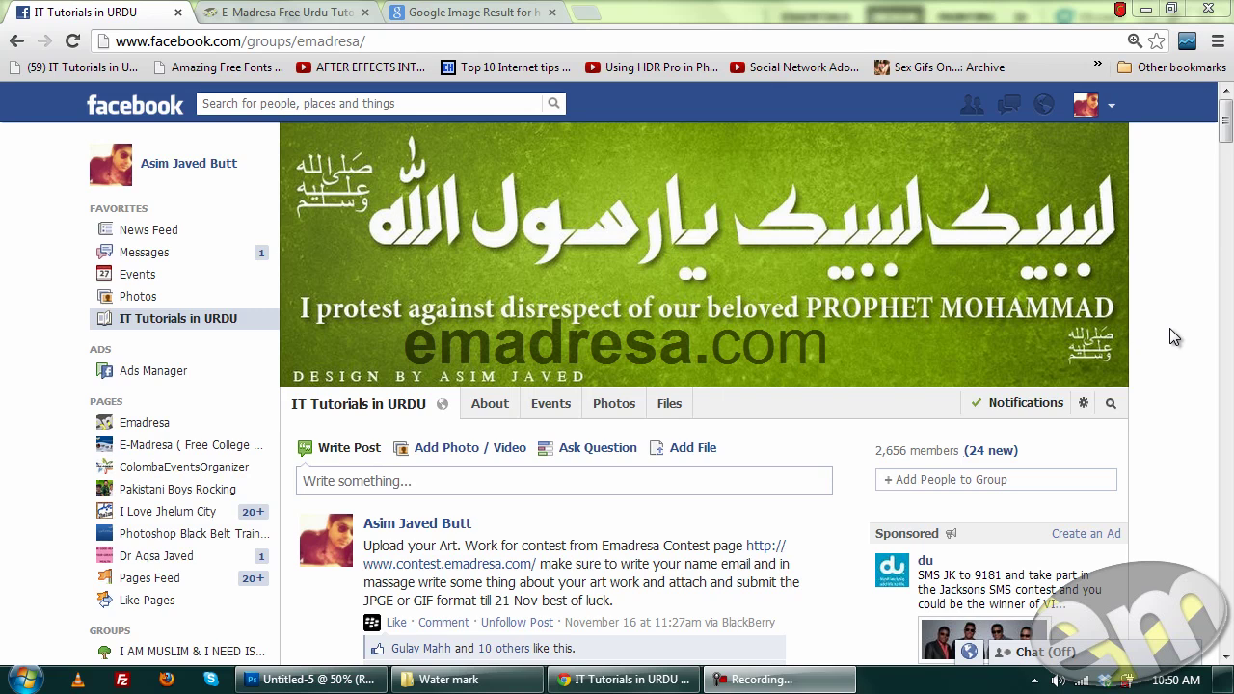
# Show the 575 × 385 sample wedding photo with a watermark in Google Images
pyautogui.click(473, 12)
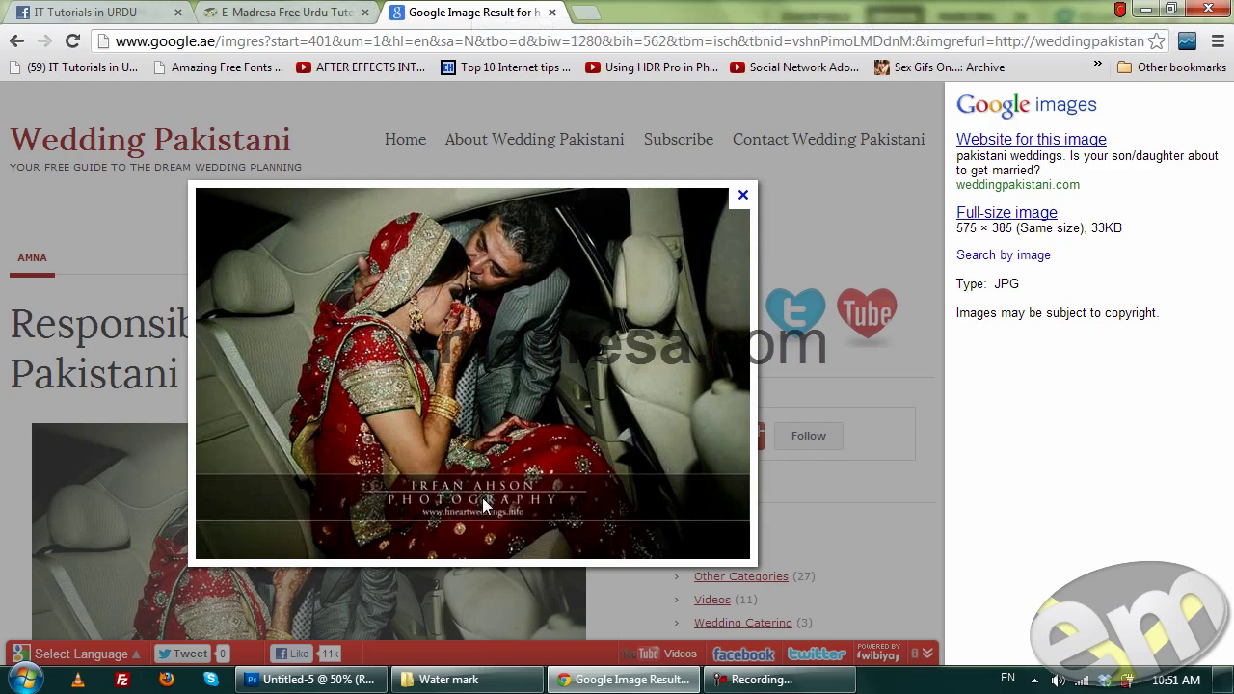
pyautogui.click(472, 679)
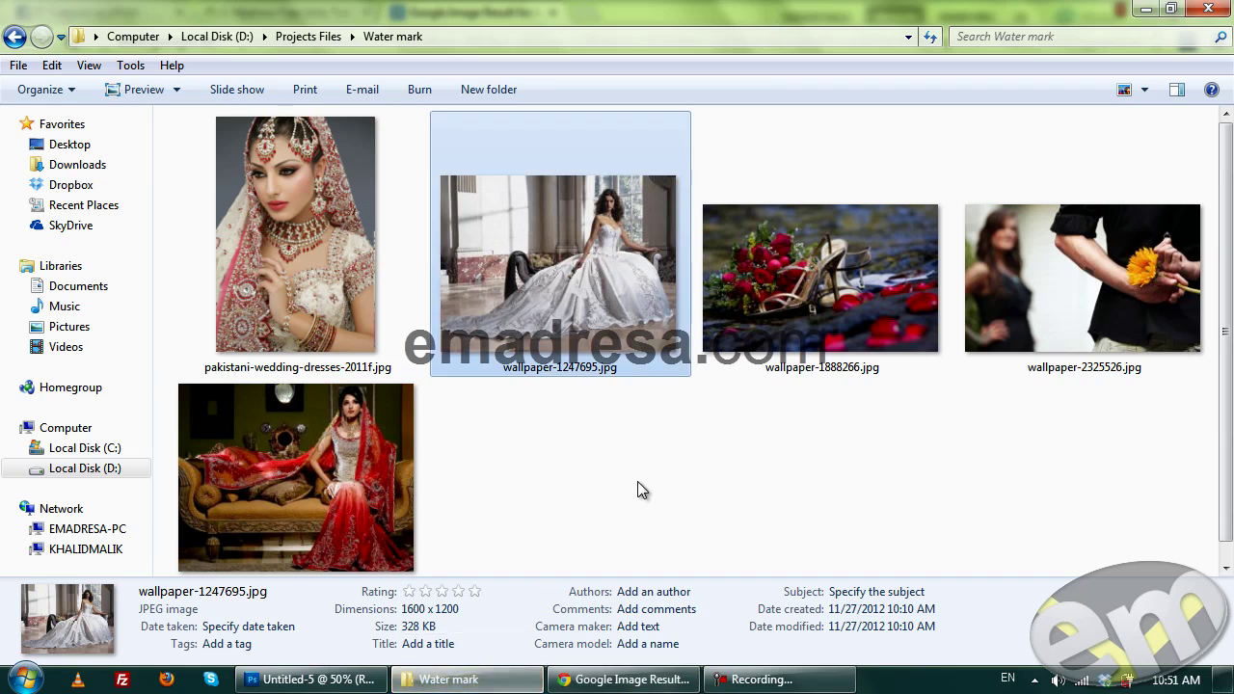
pyautogui.click(626, 472)
pyautogui.click(355, 292)
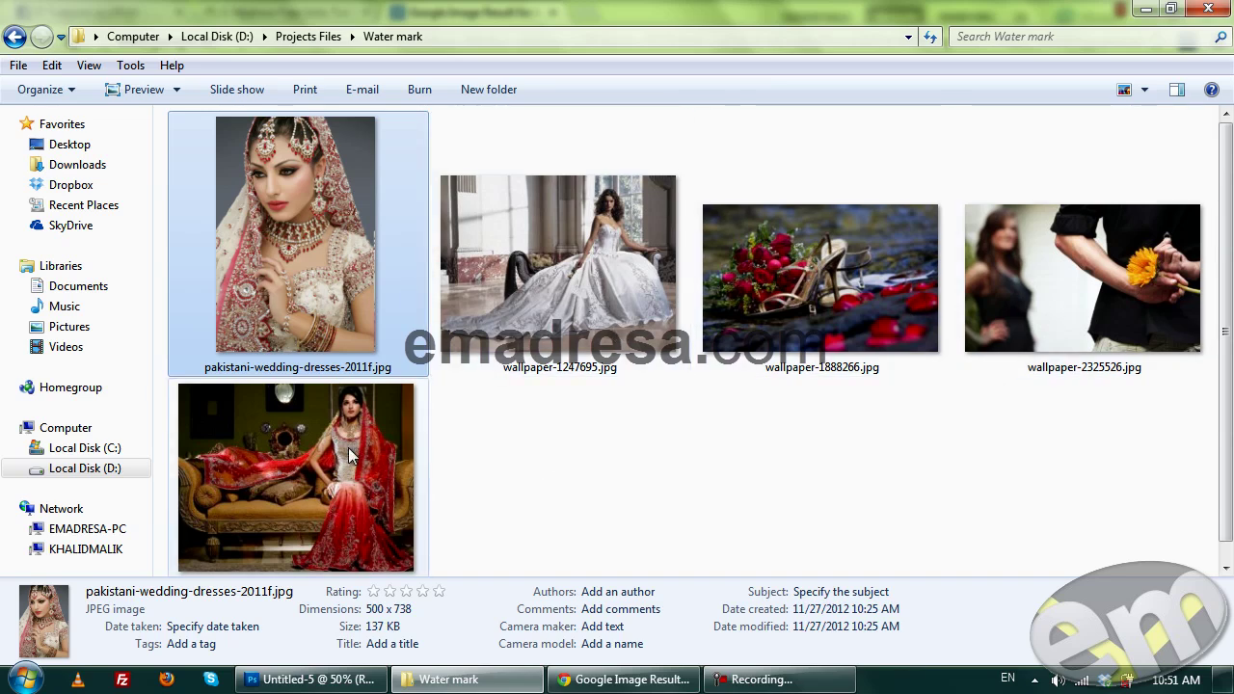
pyautogui.click(565, 456)
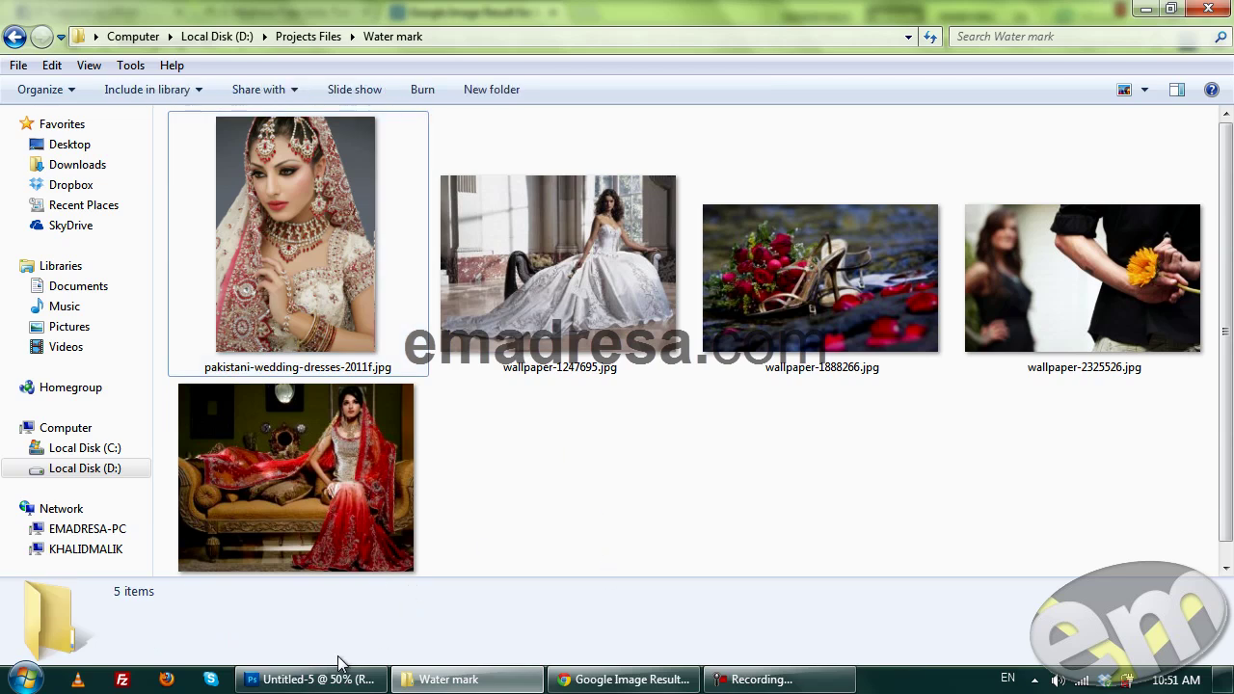
pyautogui.click(627, 680)
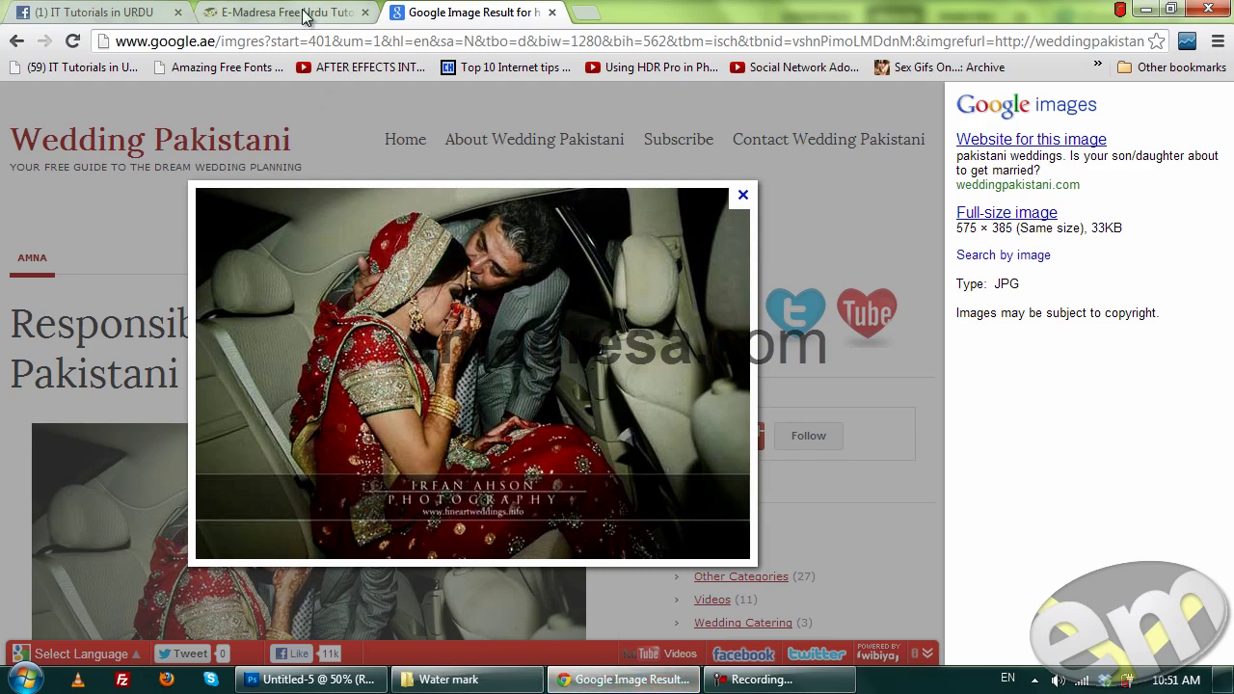
# Browse the E-Madresa site and Facebook group page, then return to Photoshop's Untitled-5 document
pyautogui.click(304, 15)
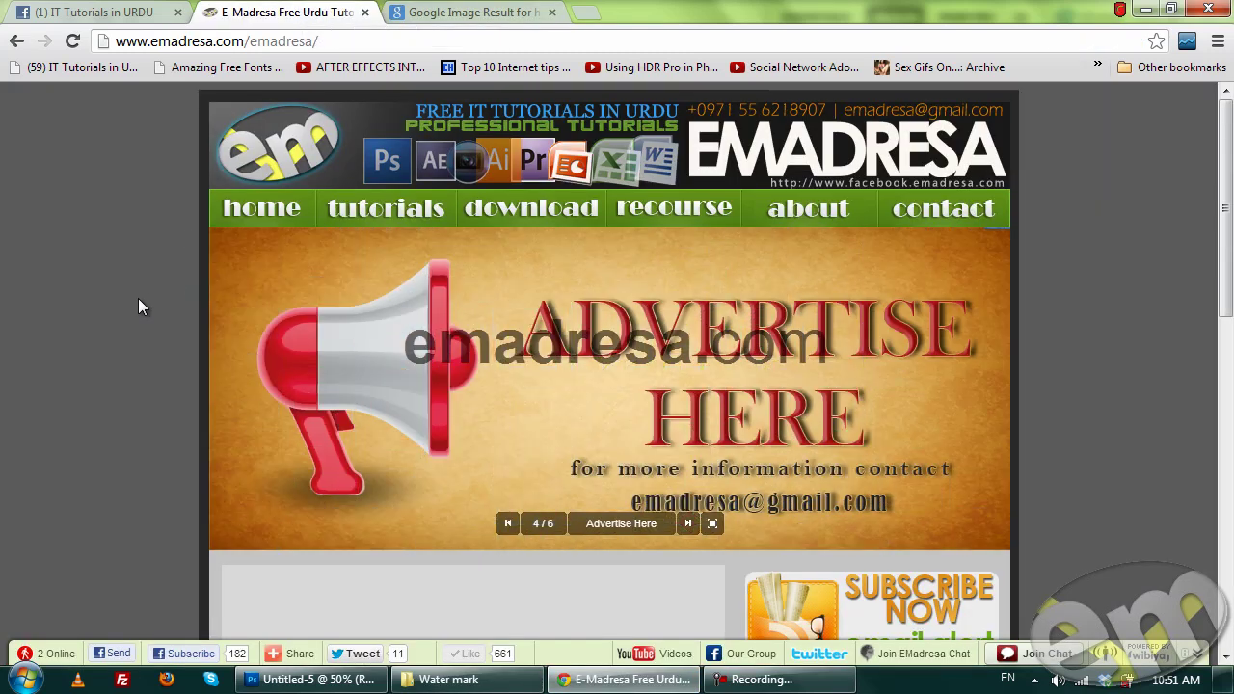
pyautogui.scroll(-4, 138, 298)
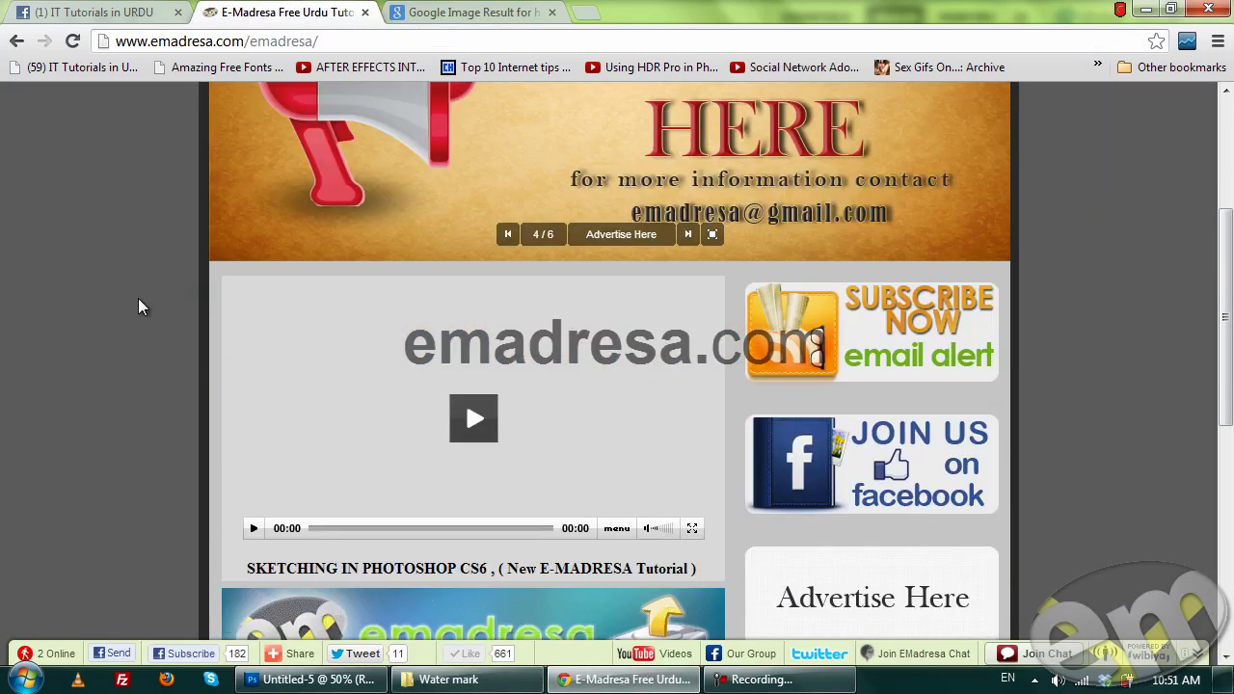
pyautogui.scroll(-3, 138, 298)
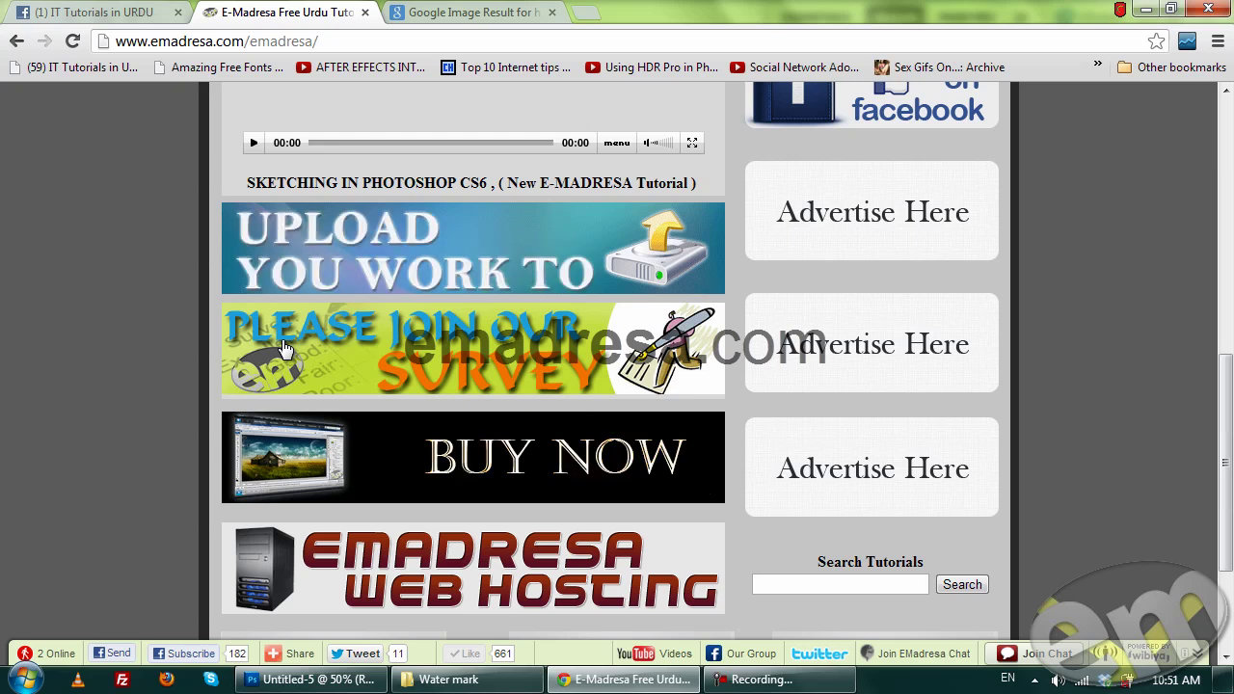
pyautogui.scroll(-1, 154, 328)
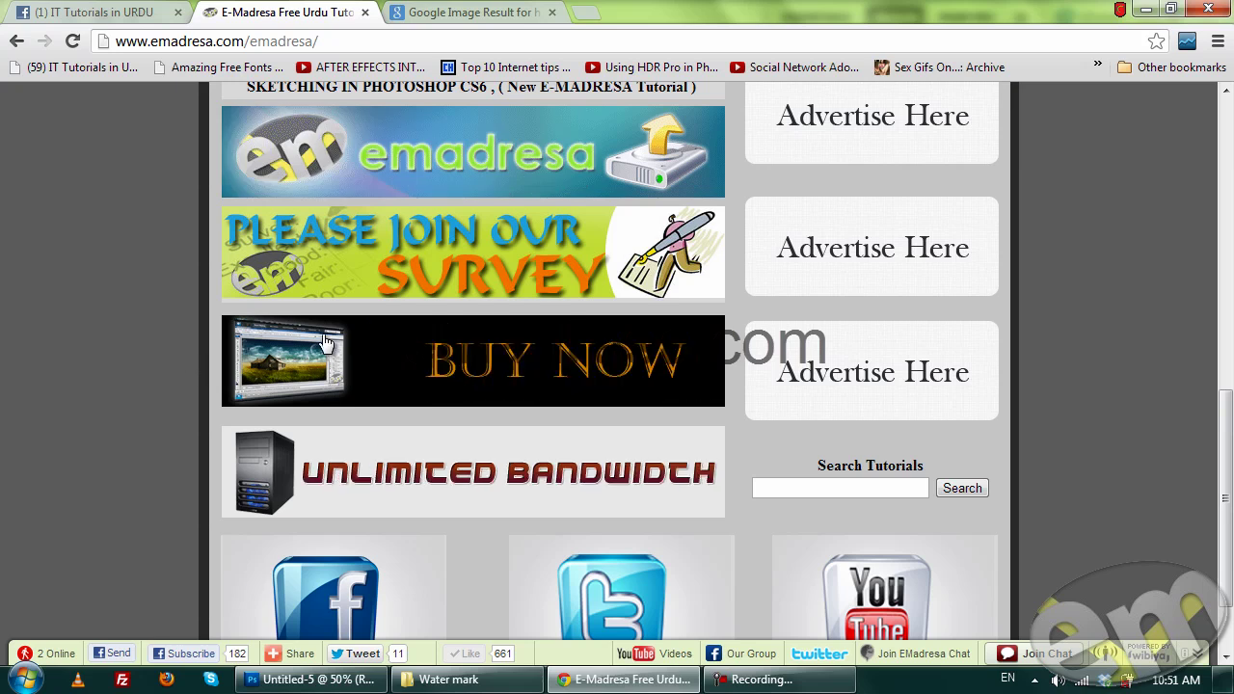
pyautogui.click(81, 10)
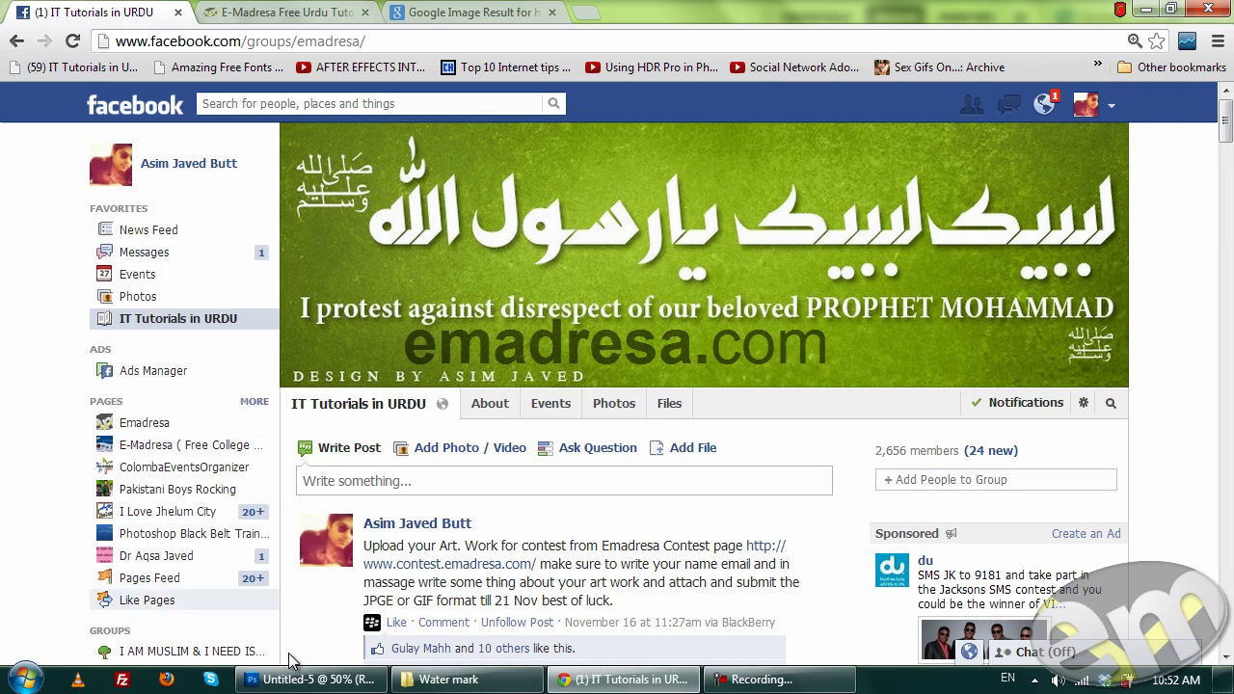
pyautogui.click(302, 682)
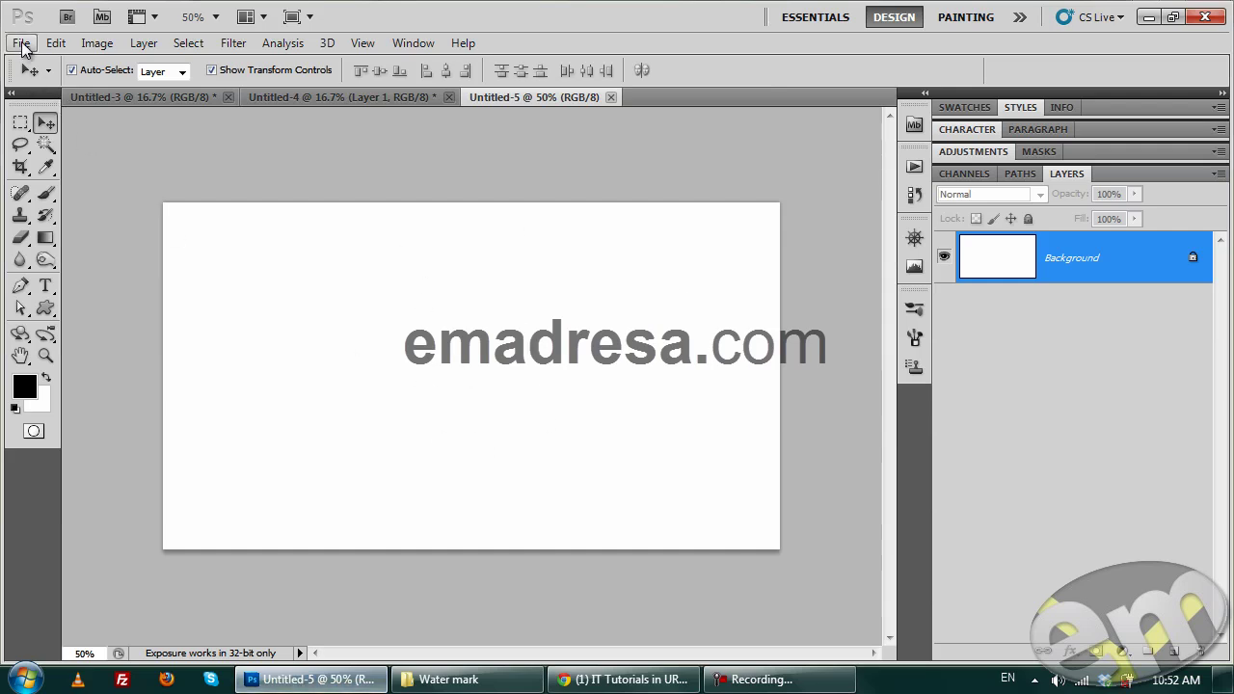
# Create a new 1280 × 720 px, 300 ppi document with a transparent background
pyautogui.click(22, 43)
pyautogui.click(29, 60)
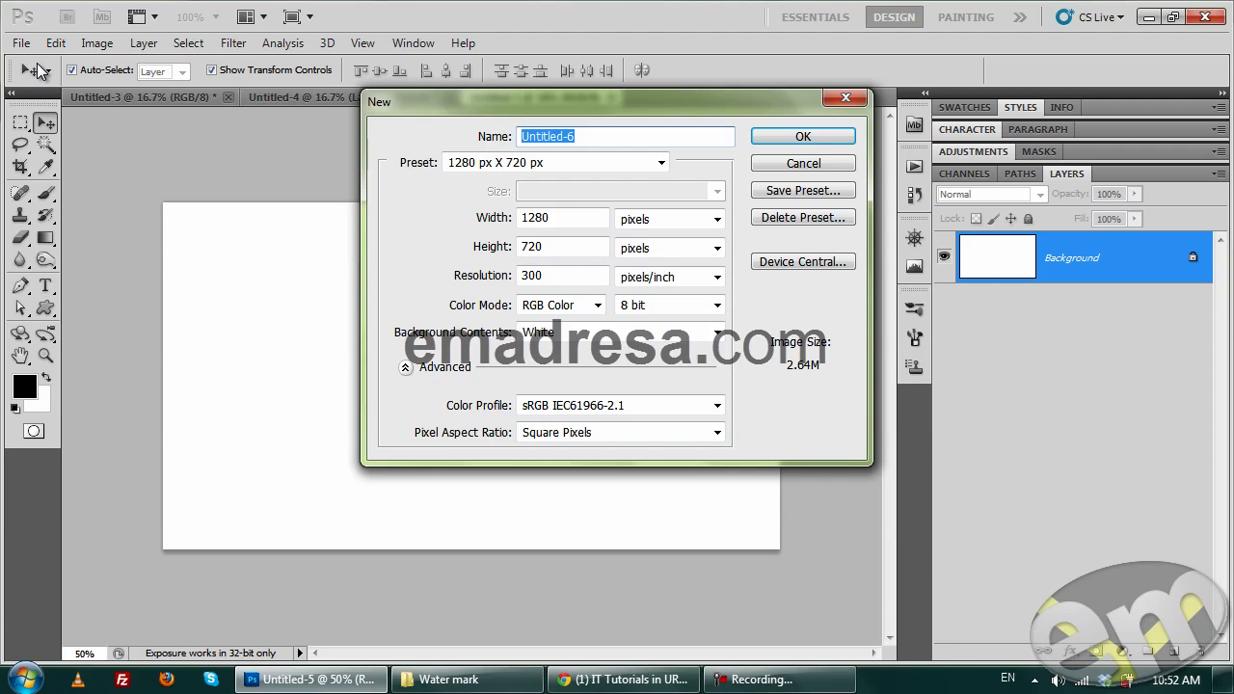
pyautogui.click(576, 332)
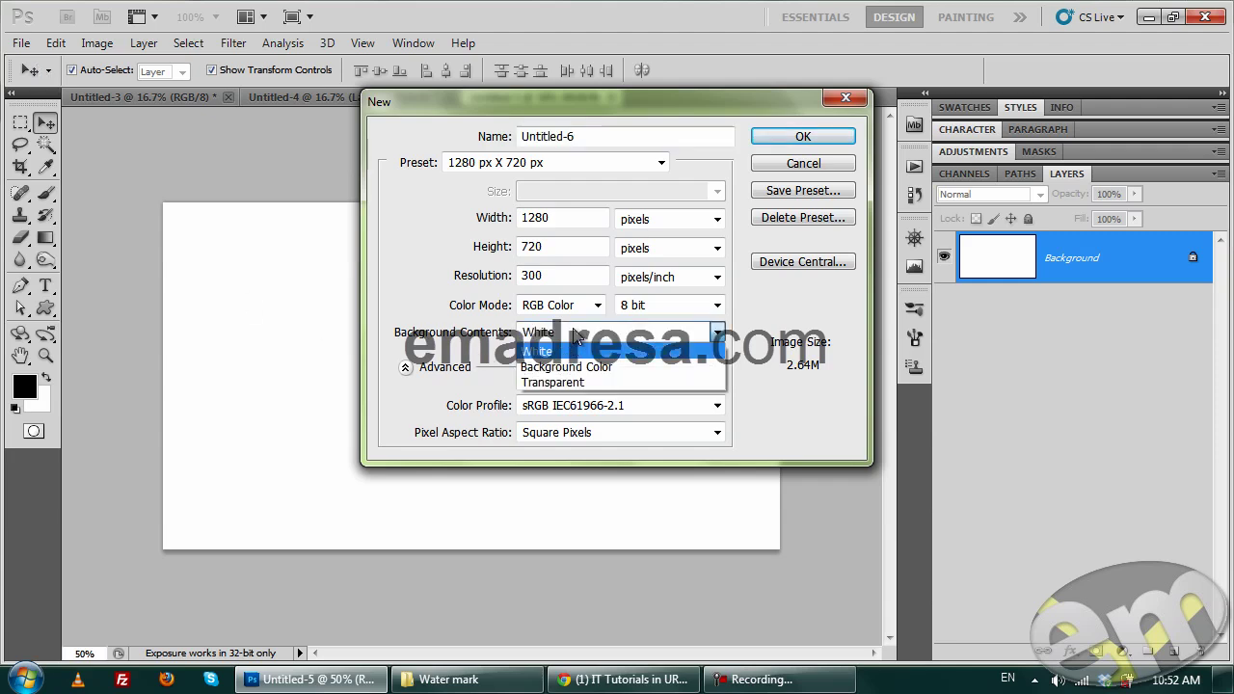
pyautogui.click(590, 386)
pyautogui.click(764, 136)
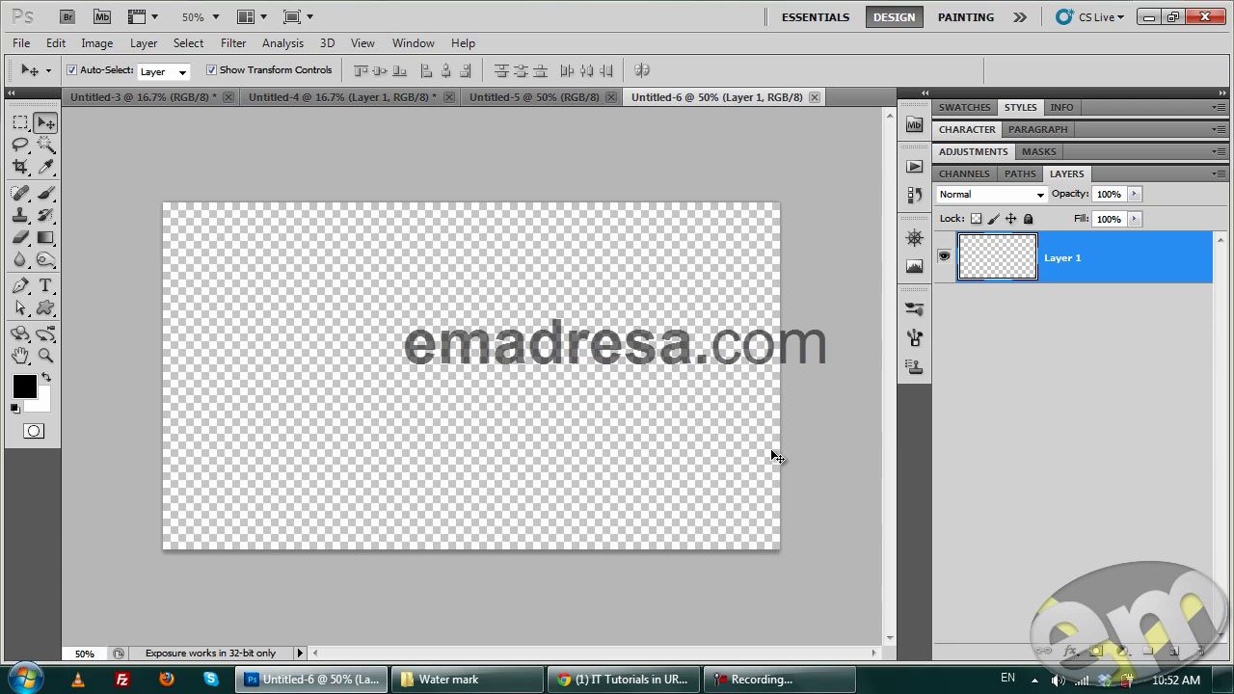
# Look over the Water mark folder photos, then switch back to the Untitled-6 document
pyautogui.click(453, 680)
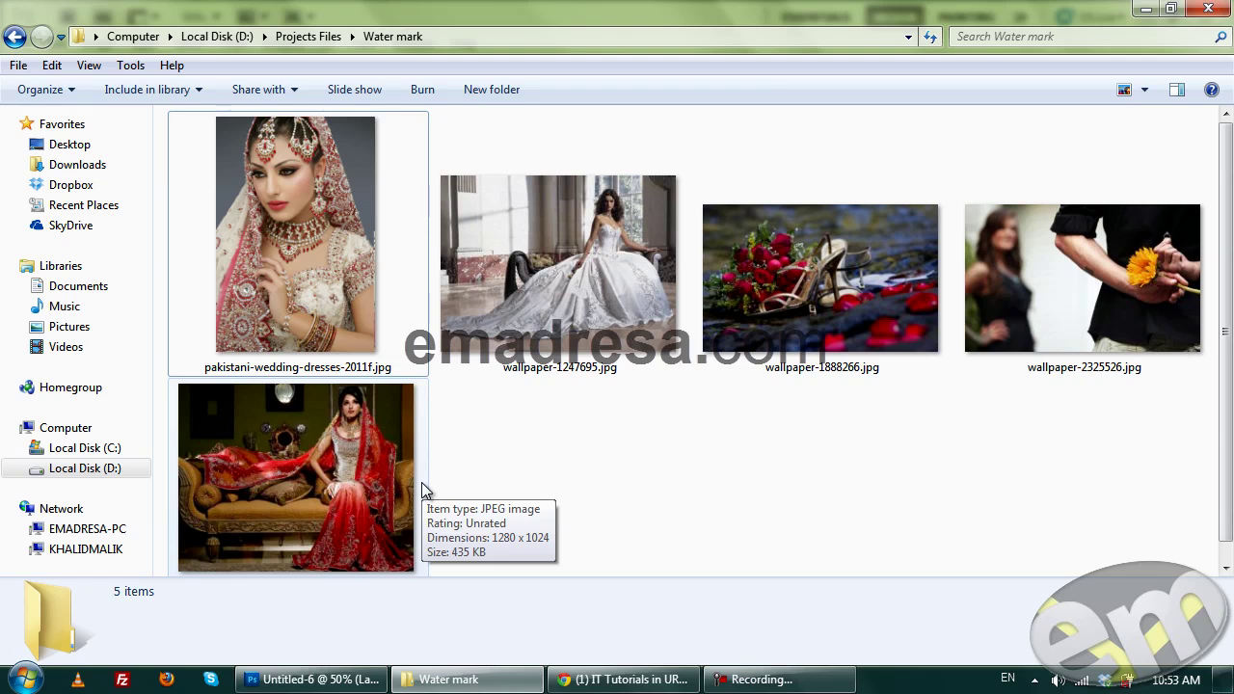
pyautogui.hotkey('alt', 'Tab')
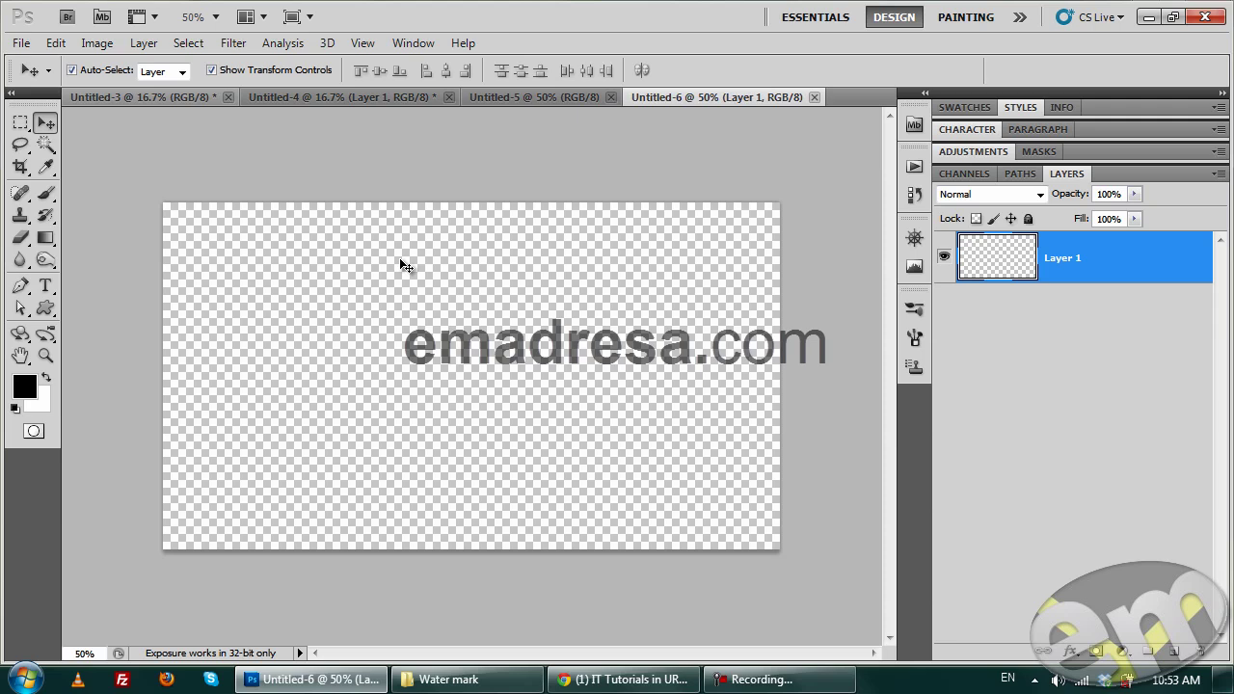
# Replace the old water mark bar set with a new action set named 'emadresa actions'
pyautogui.click(917, 173)
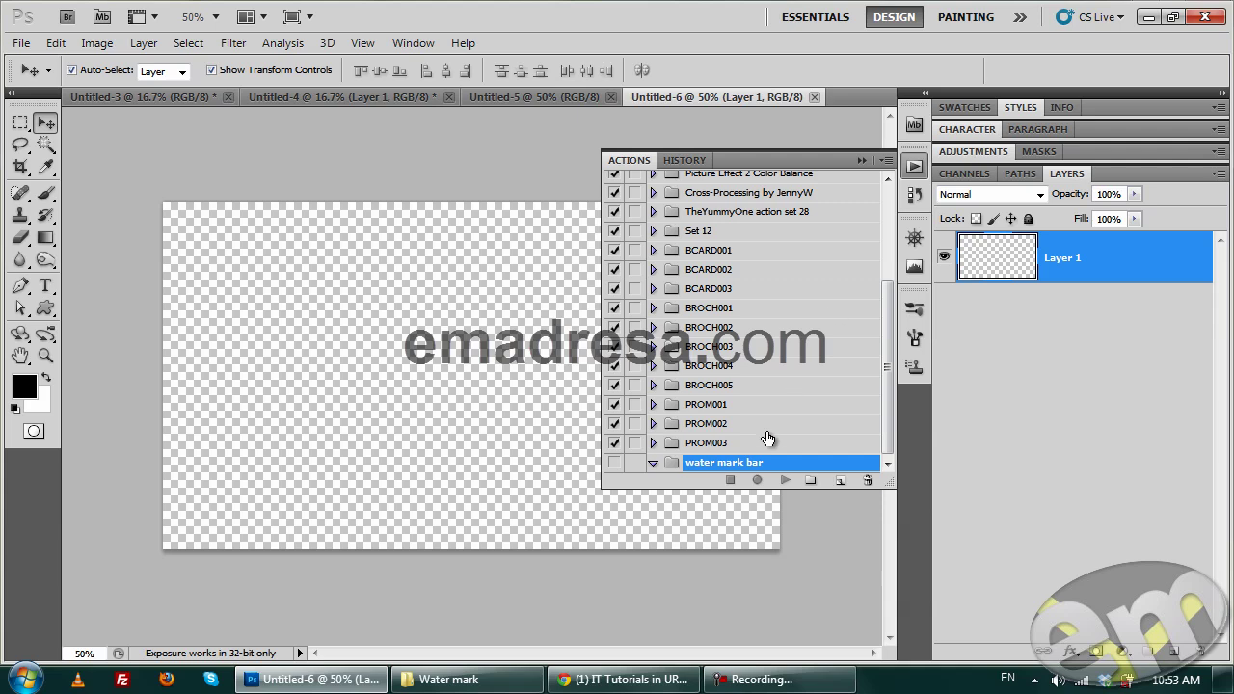
pyautogui.moveTo(808, 469); pyautogui.dragTo(871, 479)
pyautogui.click(810, 482)
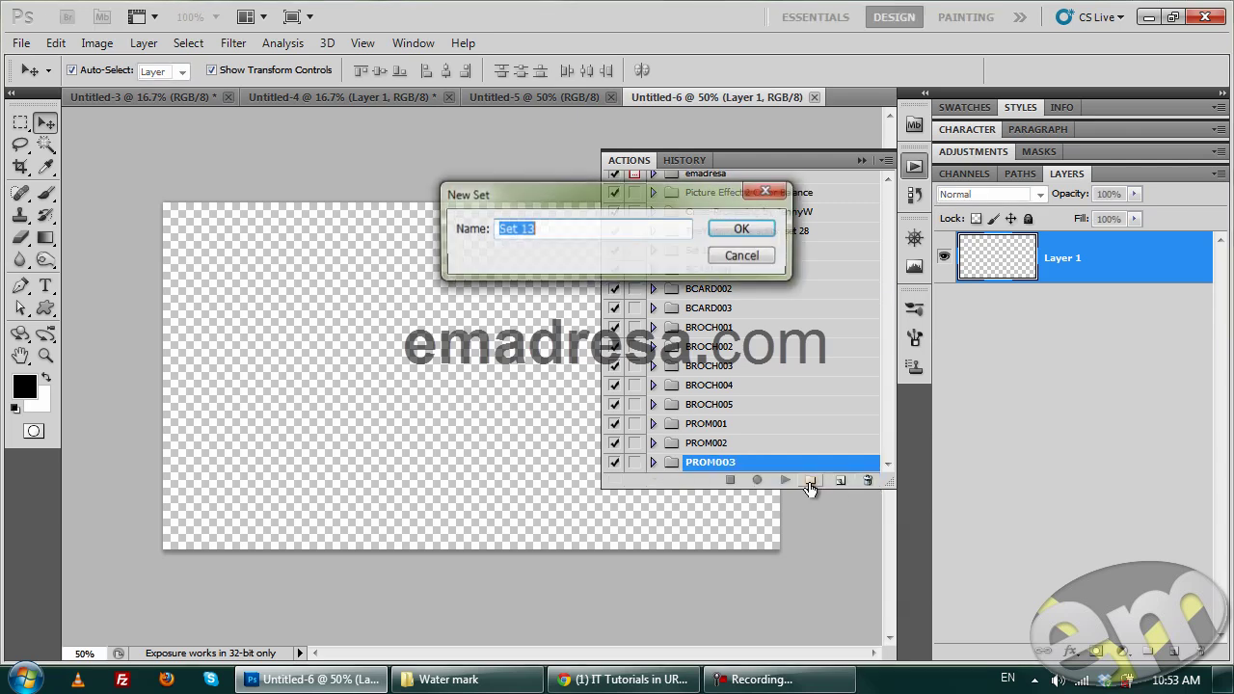
pyautogui.write('emad')
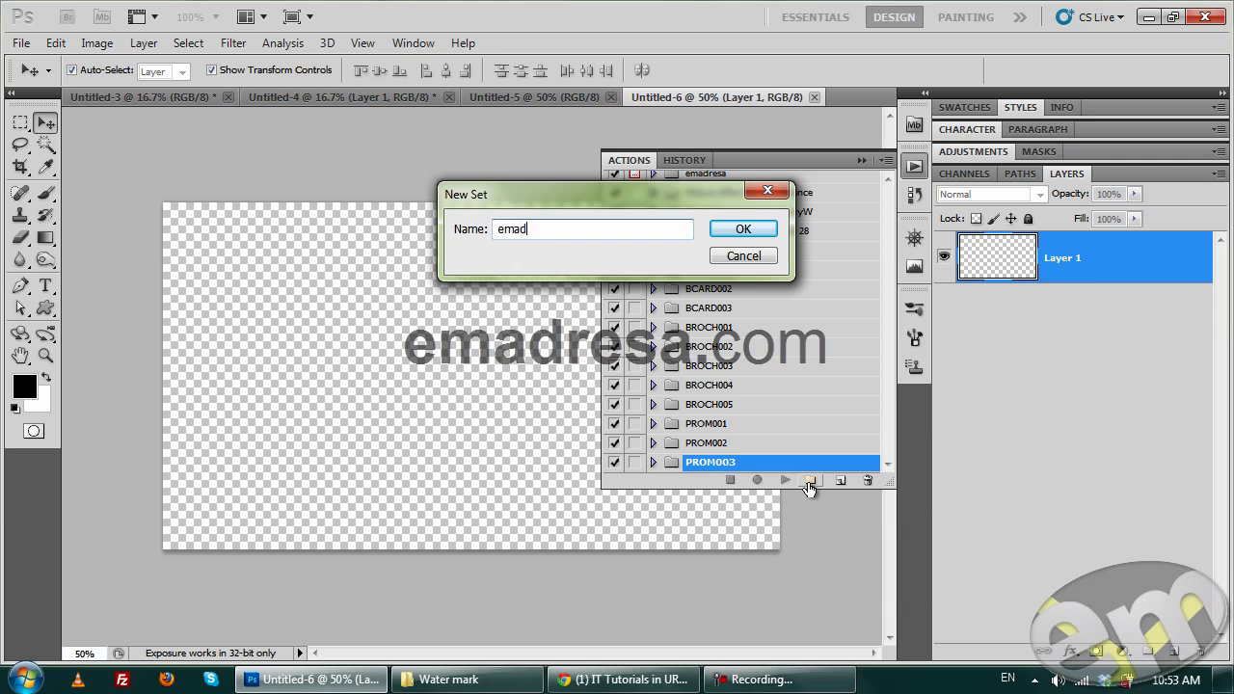
pyautogui.write('resa actio')
pyautogui.write('ns')
pyautogui.press('Return')
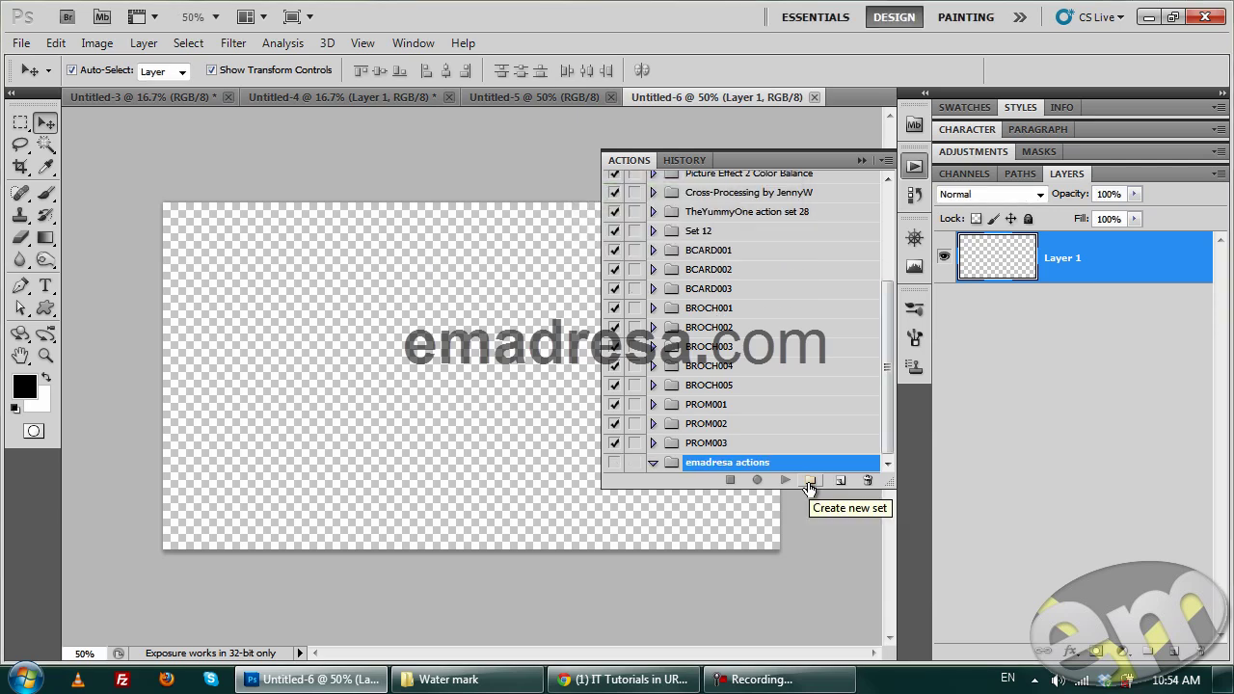
# Start recording a new 'Water Mark Bar' action in the emadresa actions set
pyautogui.click(838, 482)
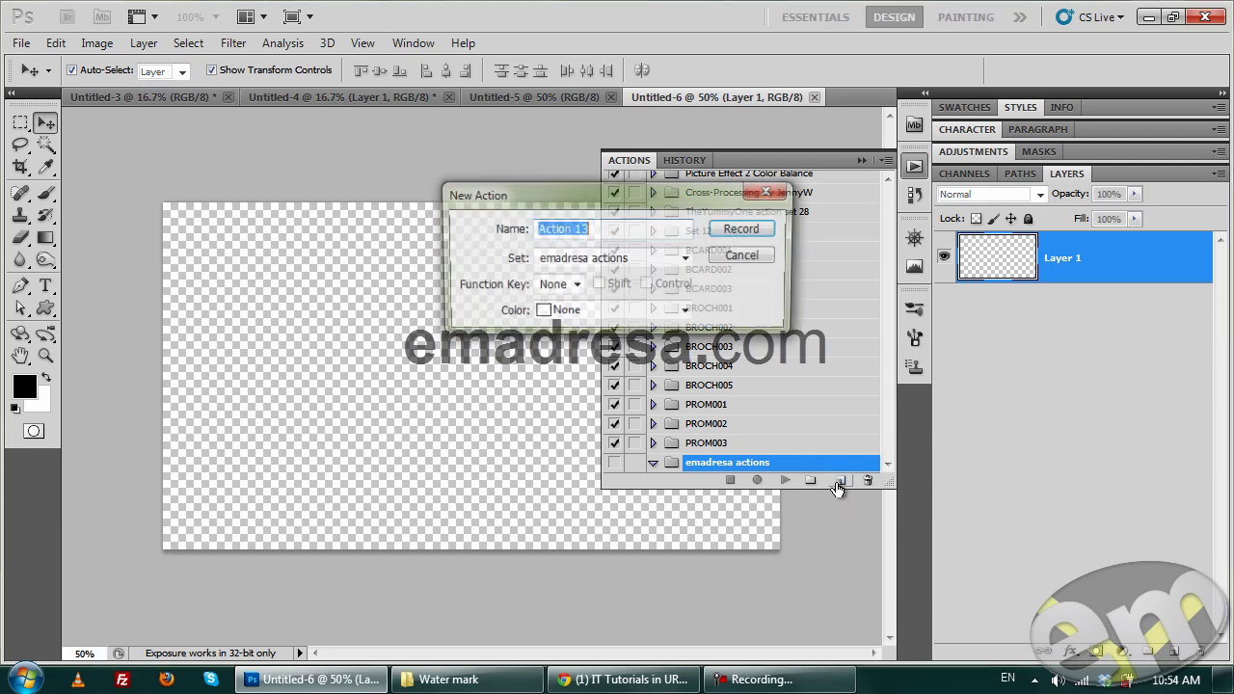
pyautogui.write('Wa')
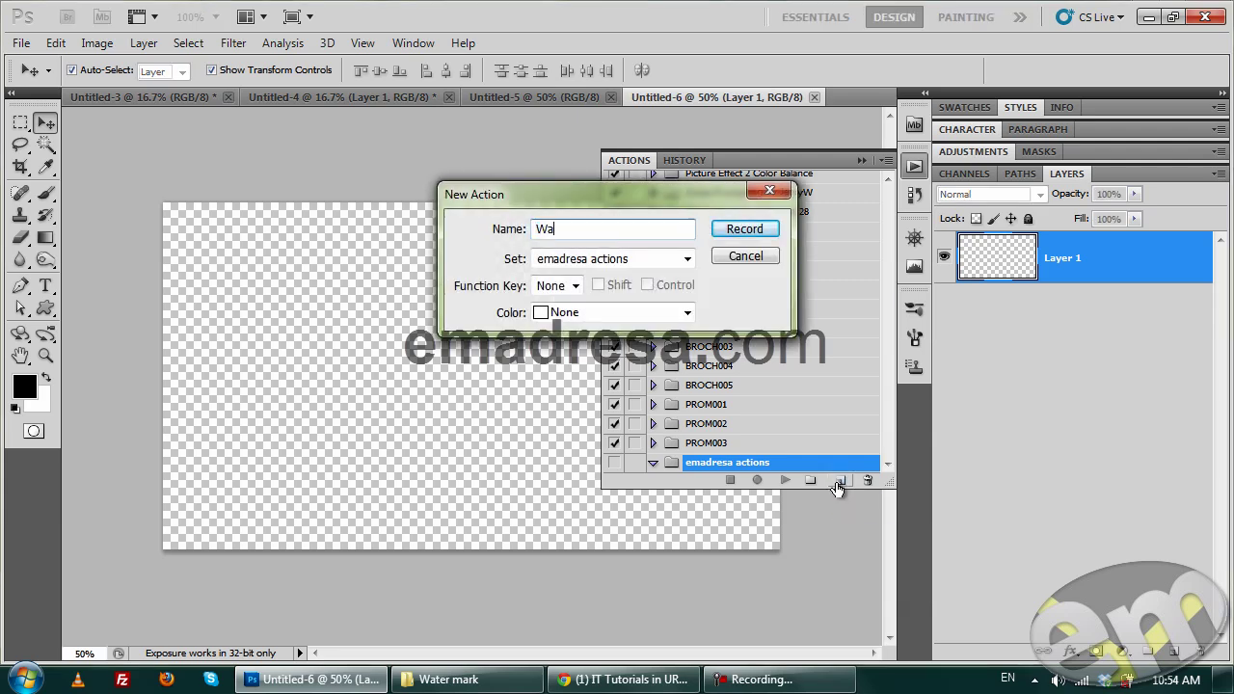
pyautogui.write('ter Mark Bar')
pyautogui.click(735, 233)
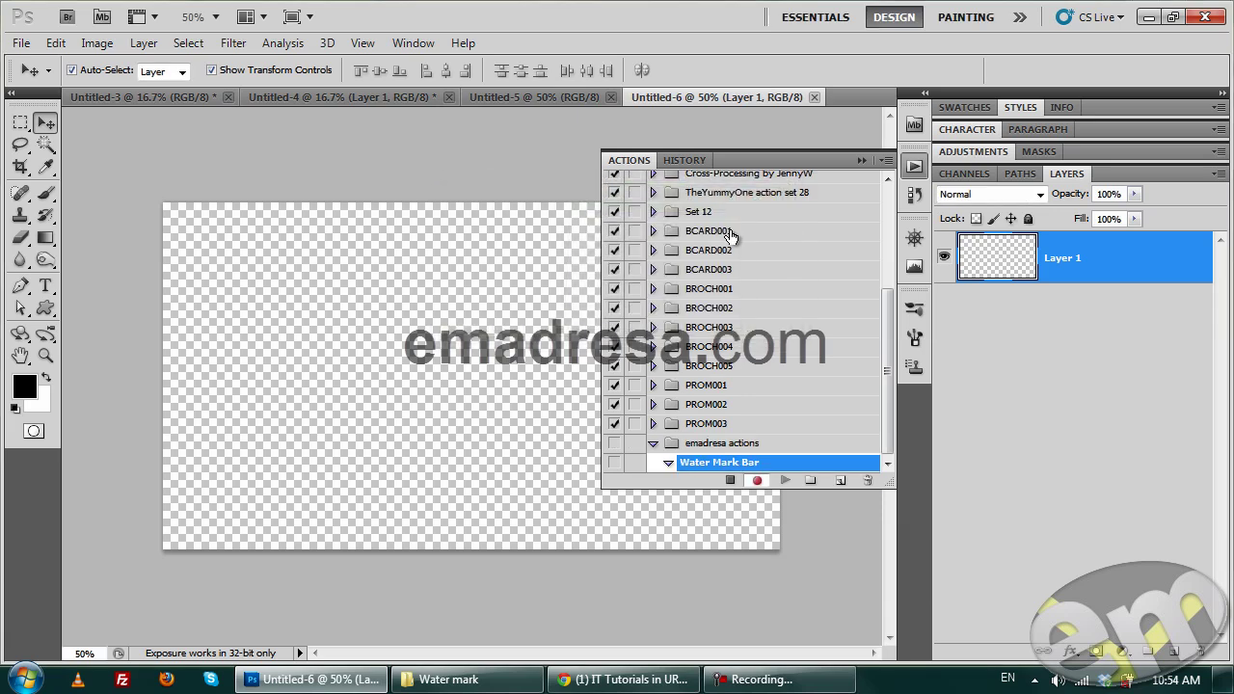
# Transform a select-all into a full-width band and move it below the emadresa.com text
pyautogui.click(861, 161)
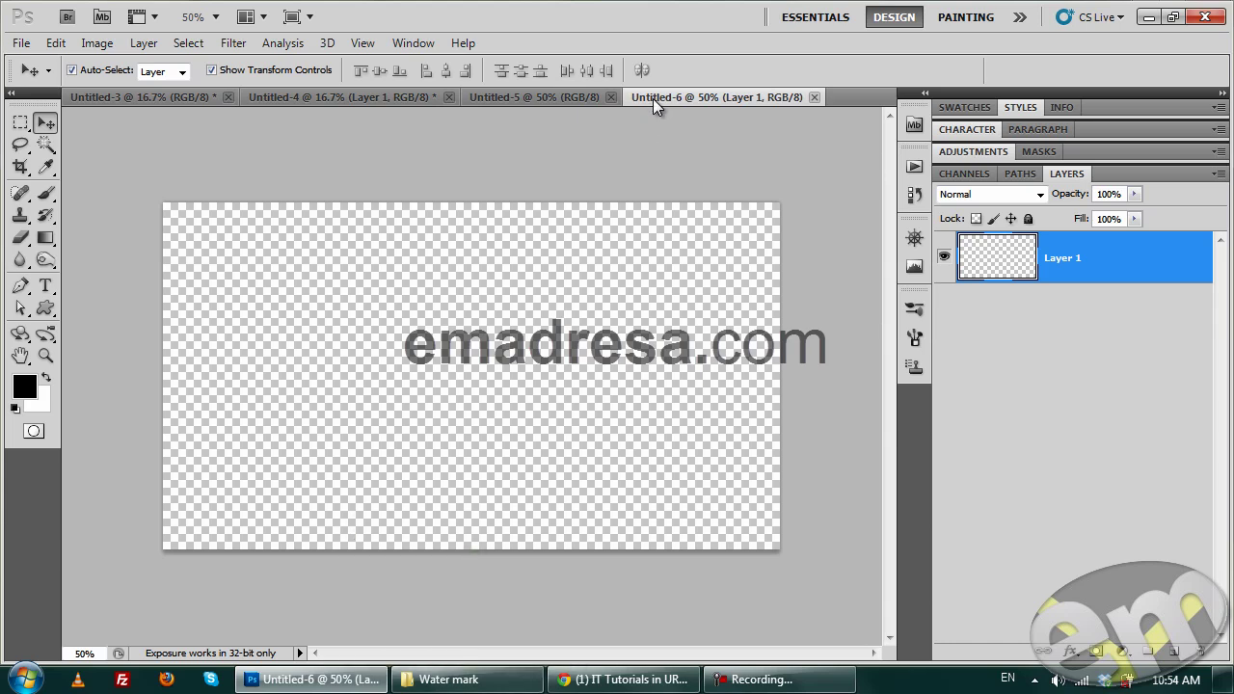
pyautogui.hotkey('ctrl', 'a')
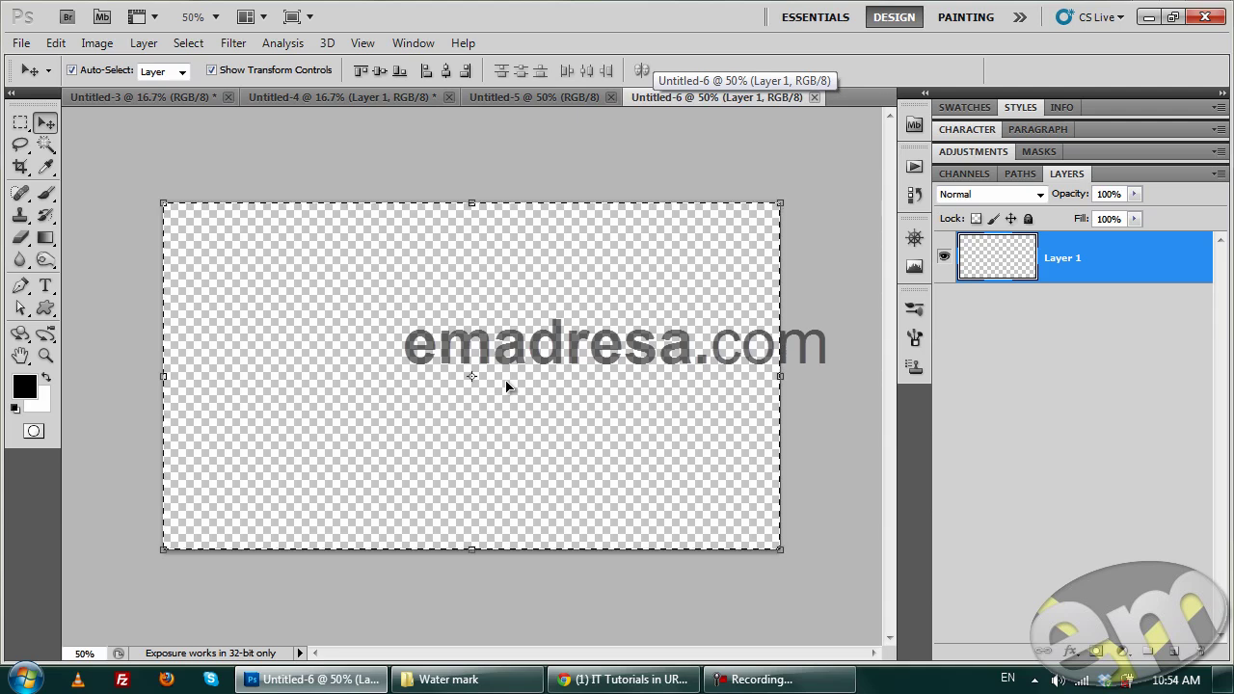
pyautogui.click(186, 44)
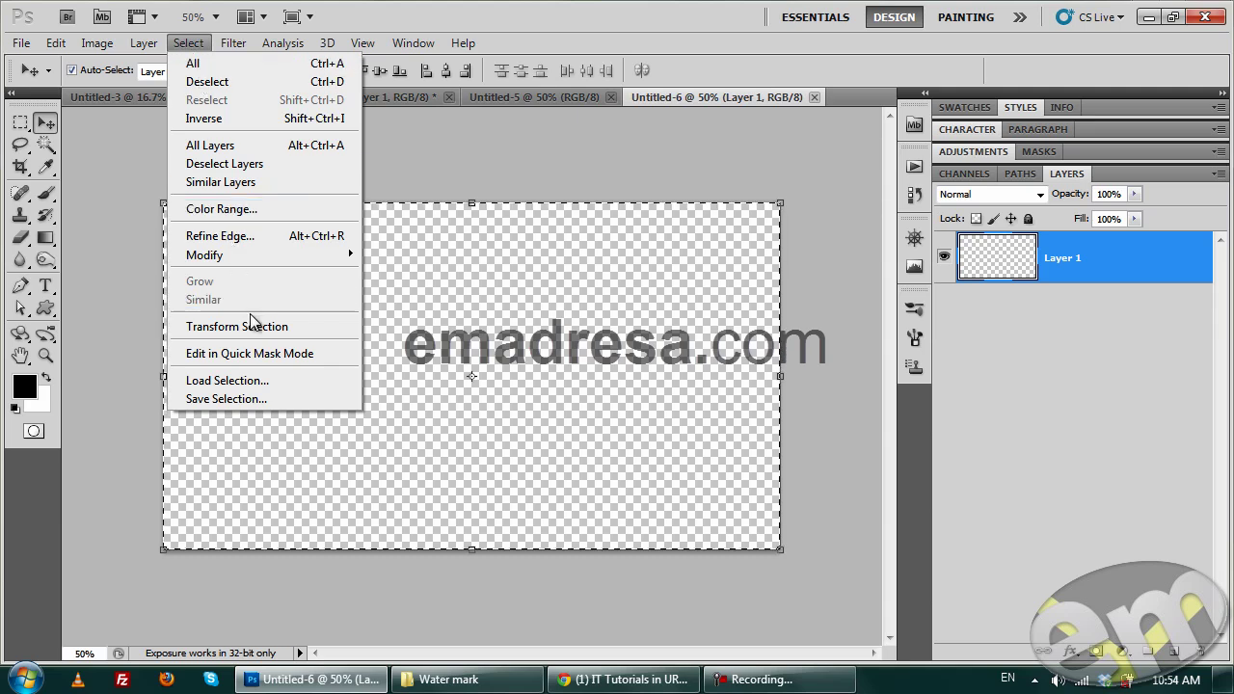
pyautogui.click(253, 326)
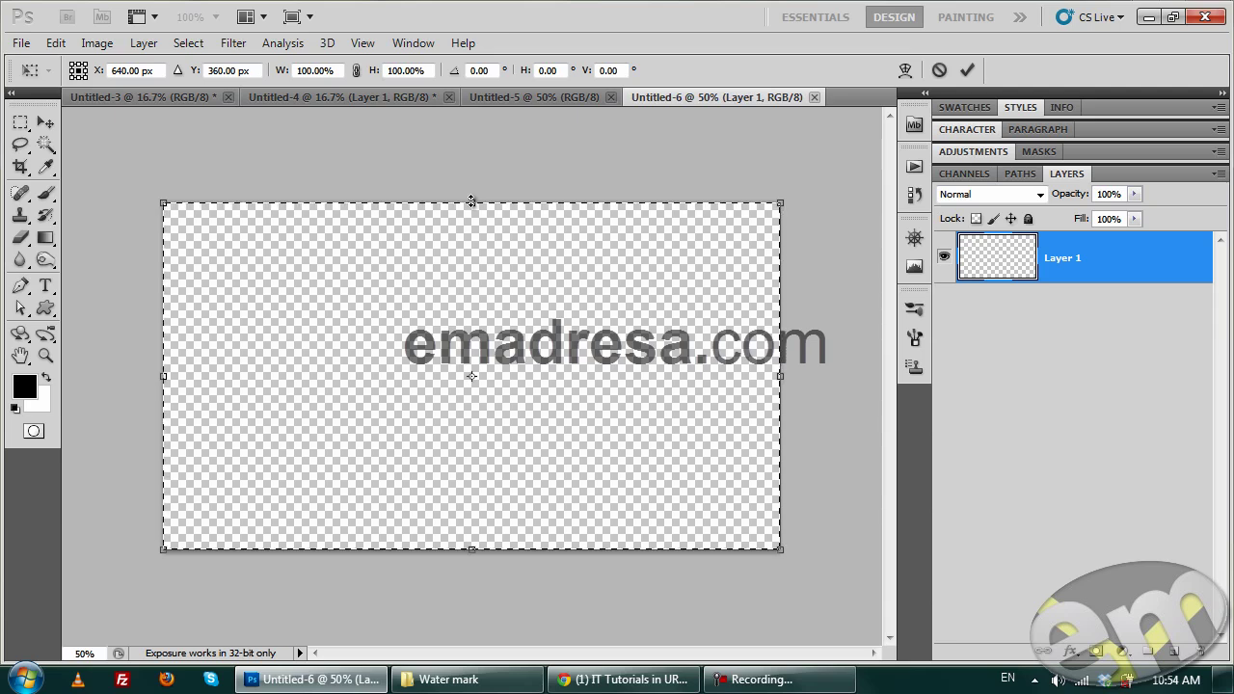
pyautogui.moveTo(472, 201); pyautogui.dragTo(468, 352)
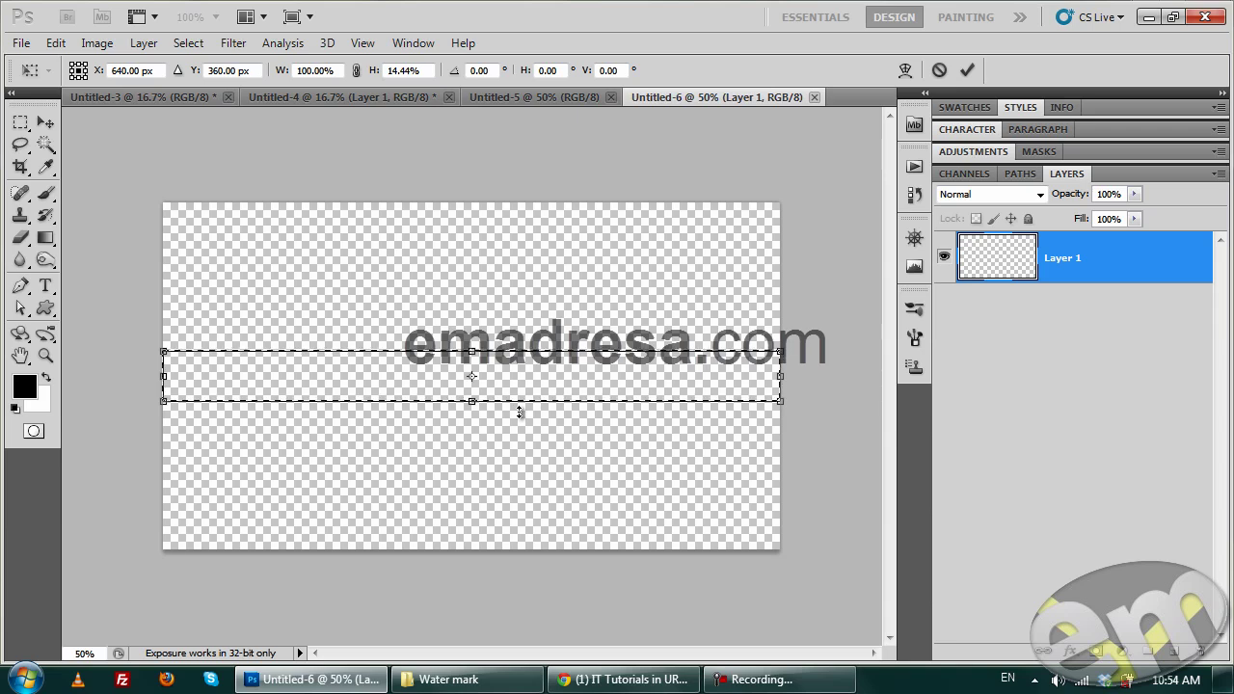
pyautogui.moveTo(524, 391); pyautogui.dragTo(528, 463)
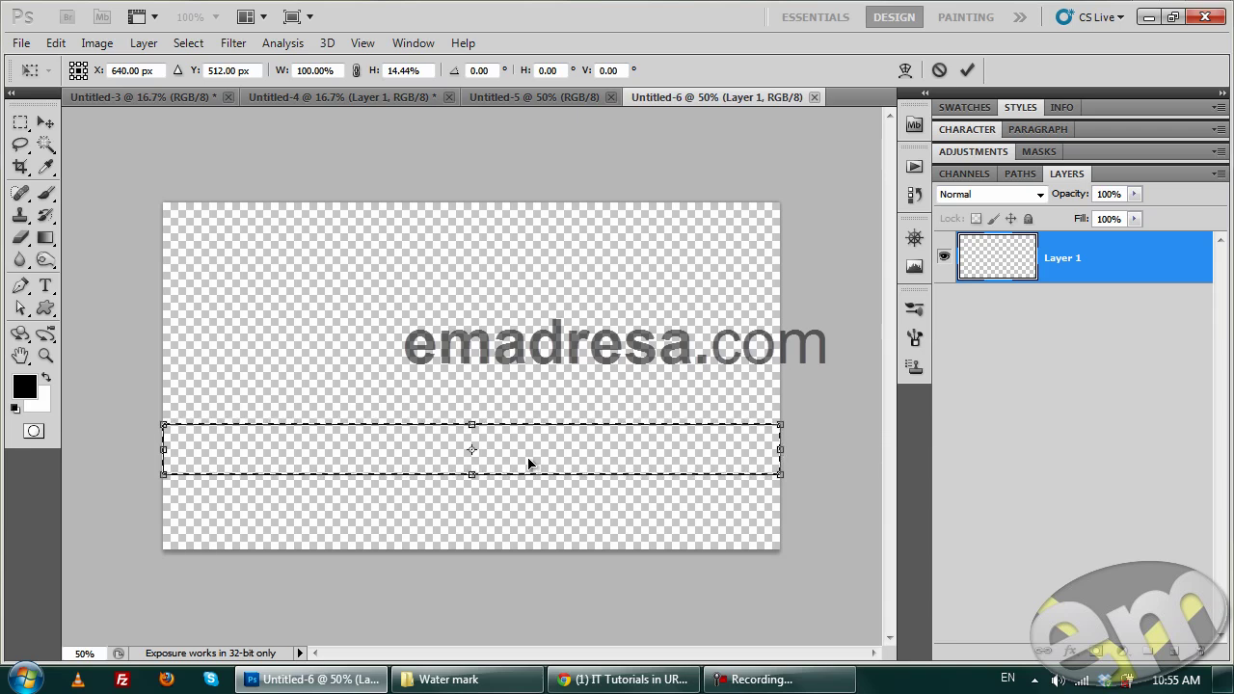
pyautogui.press('Return')
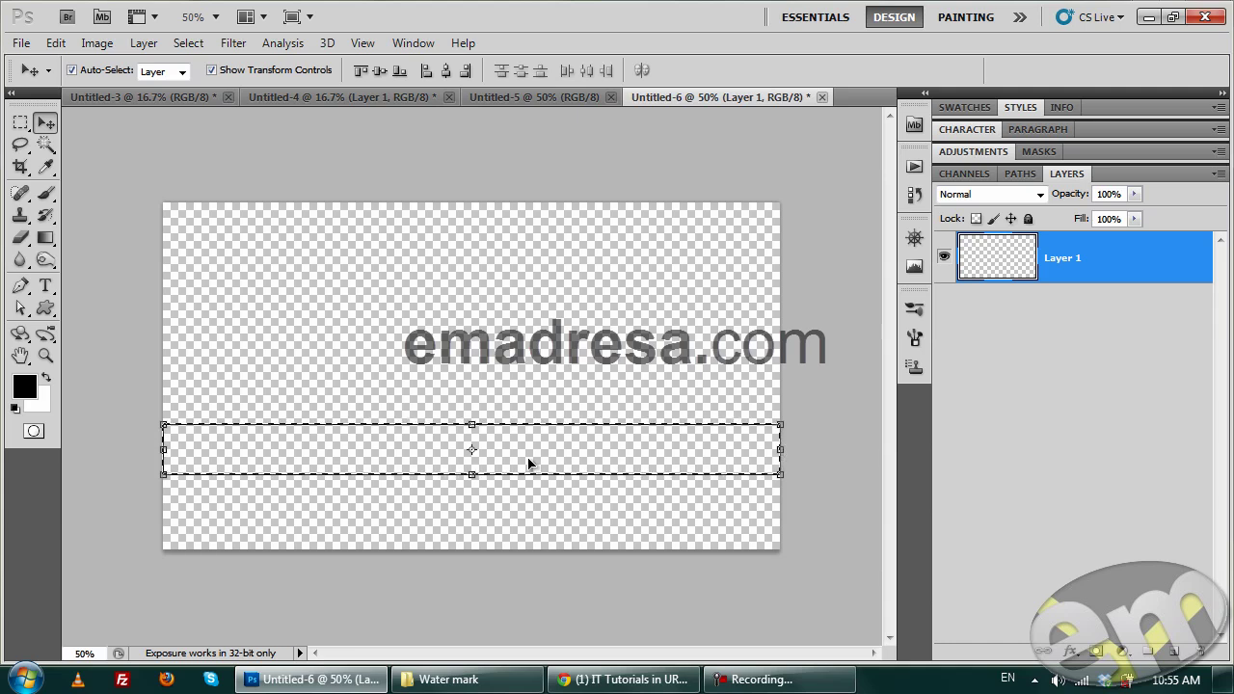
# Fill the band with black on a new Layer 2, then deselect
pyautogui.click(1178, 656)
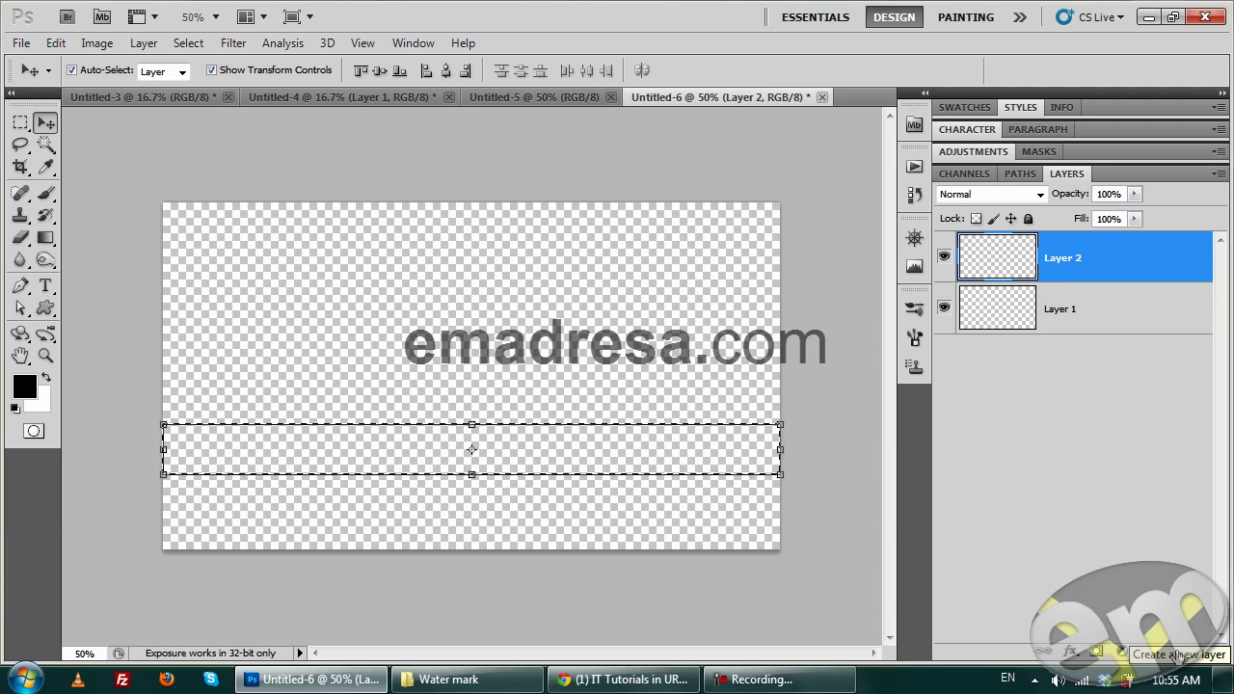
pyautogui.hotkey('alt', 'BackSpace')
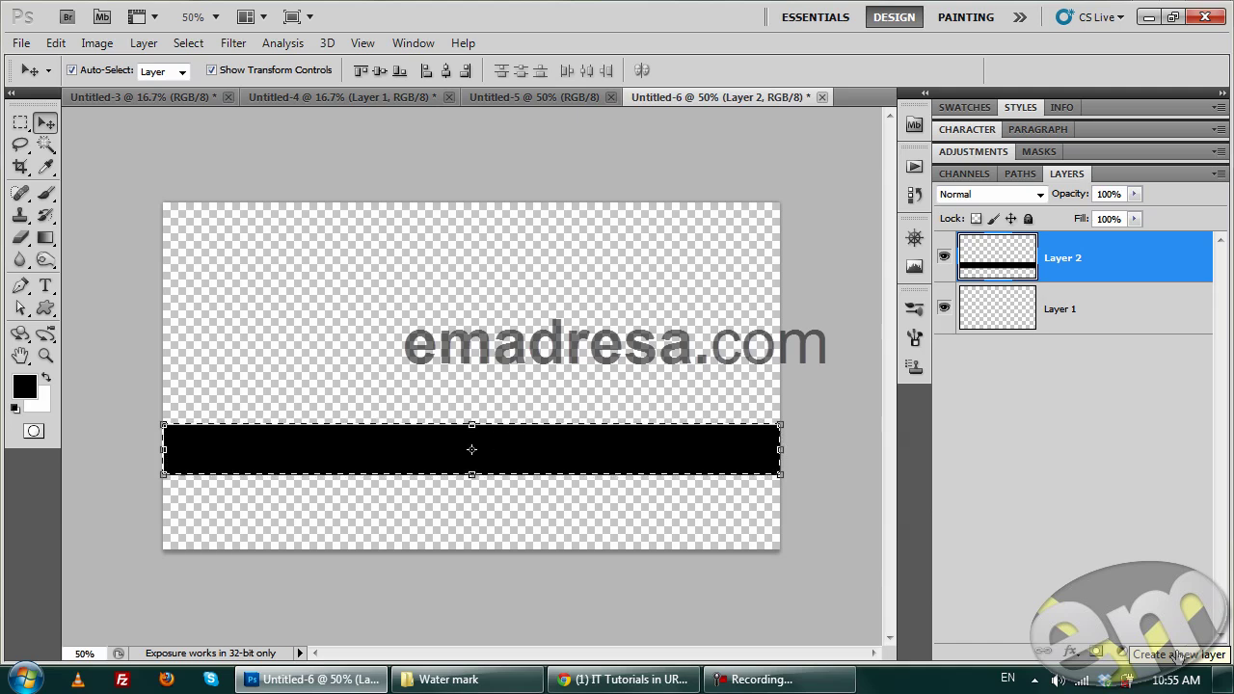
pyautogui.hotkey('ctrl', 'd')
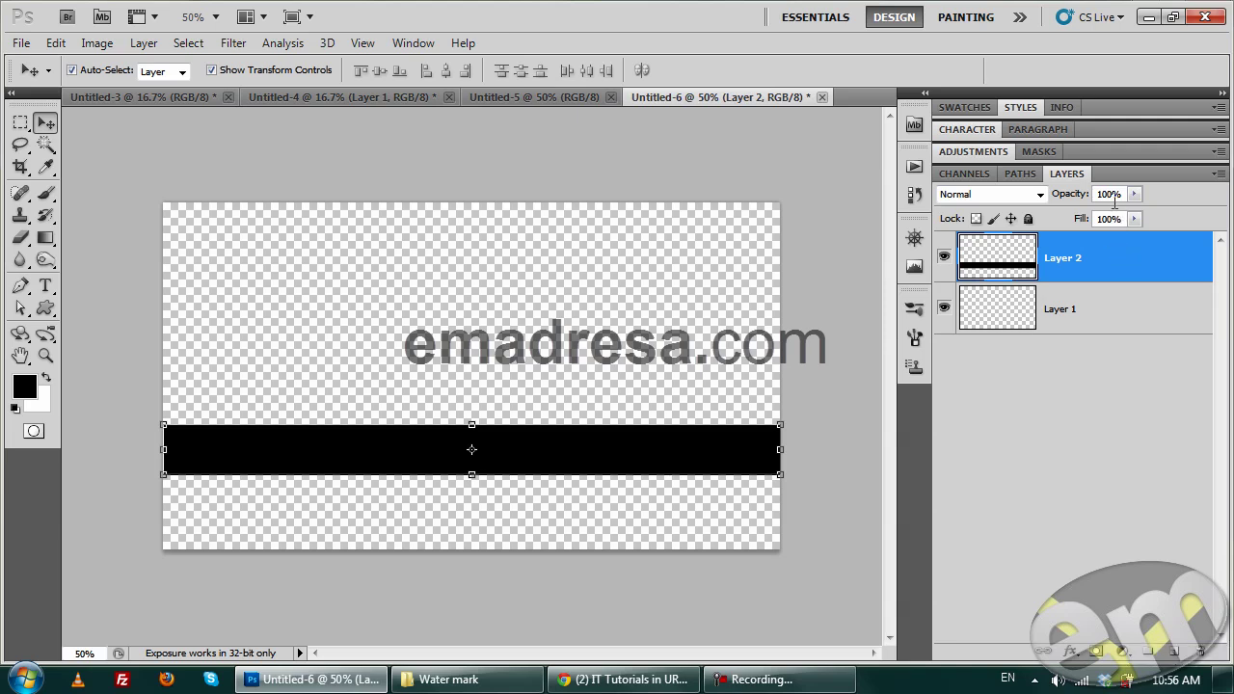
# Set Layer 2 opacity to 35% and enable a 3 px outside Stroke in Blending Options
pyautogui.click(1108, 194)
pyautogui.write('35')
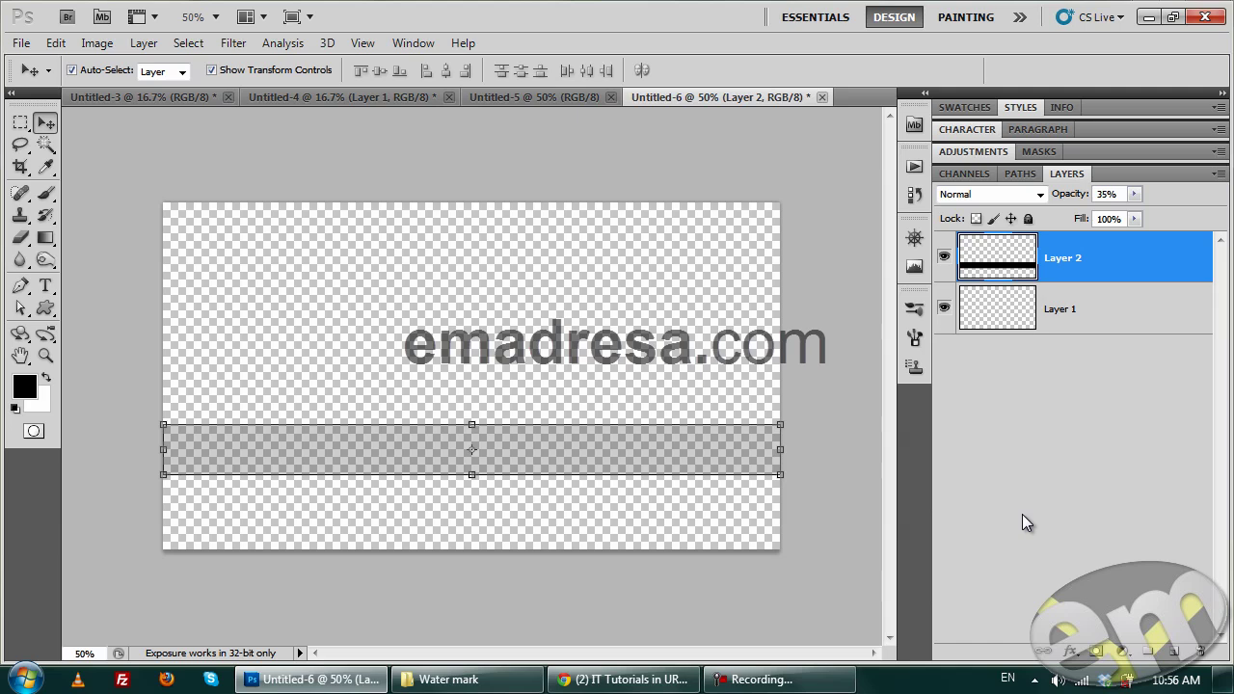
pyautogui.rightClick(1148, 251)
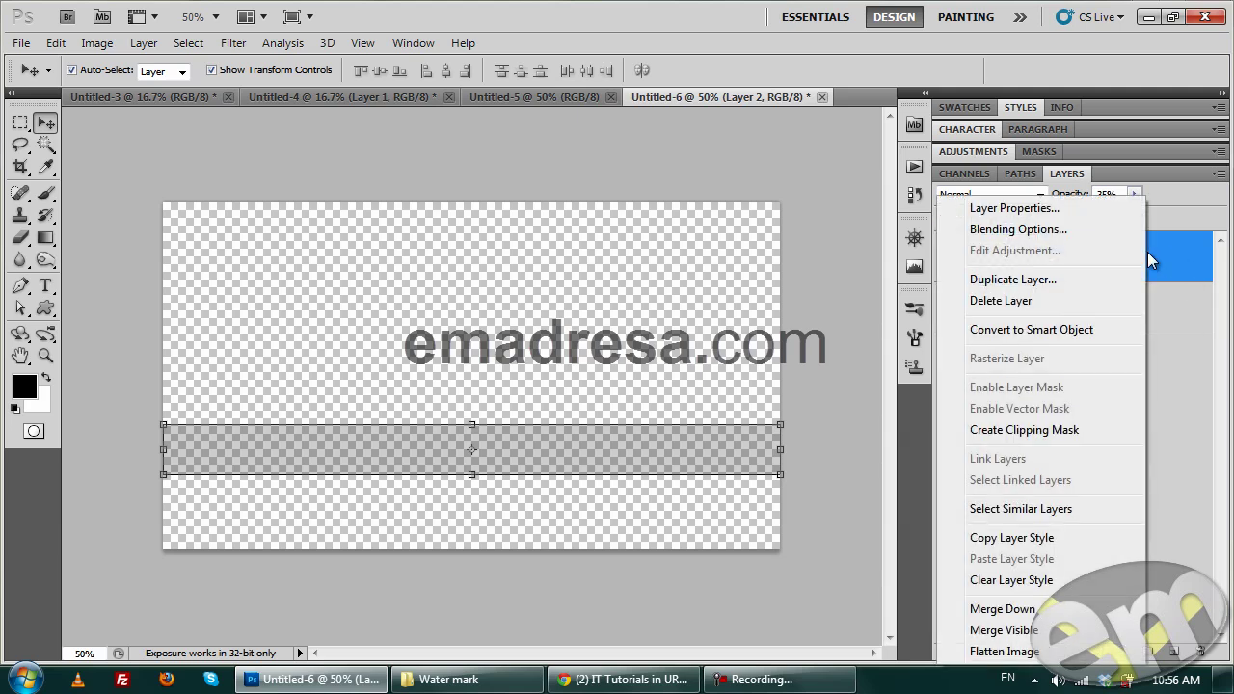
pyautogui.click(1007, 232)
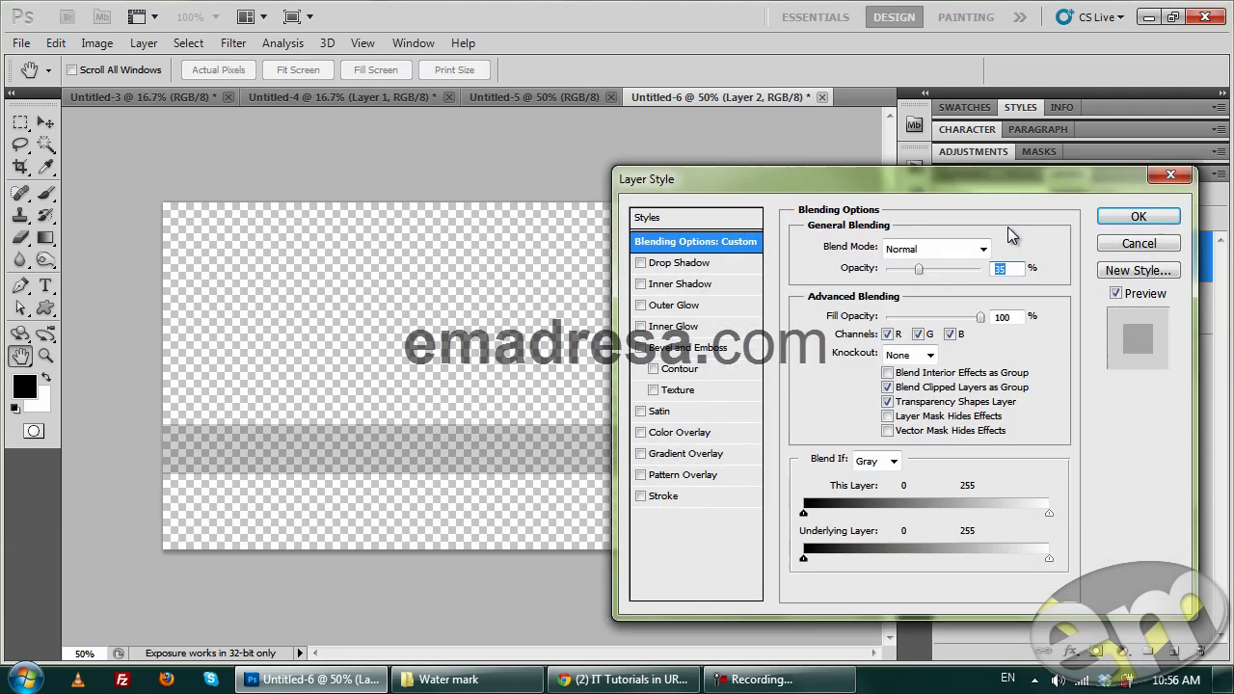
pyautogui.click(653, 500)
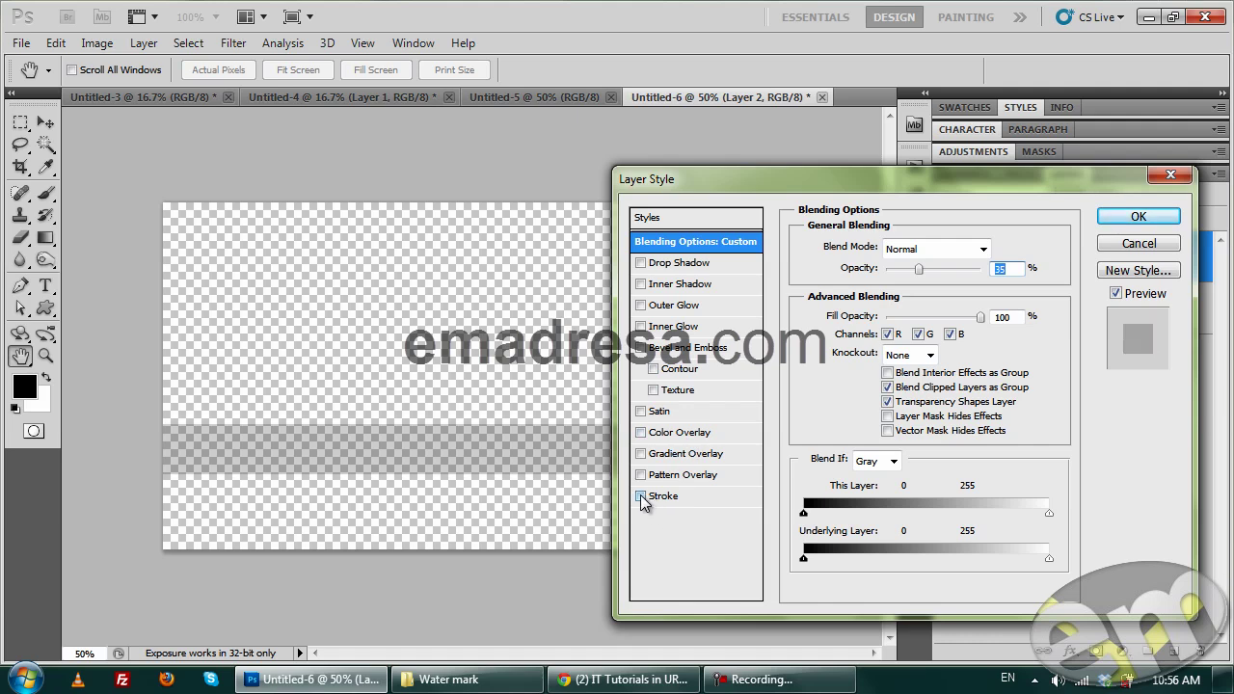
pyautogui.click(670, 498)
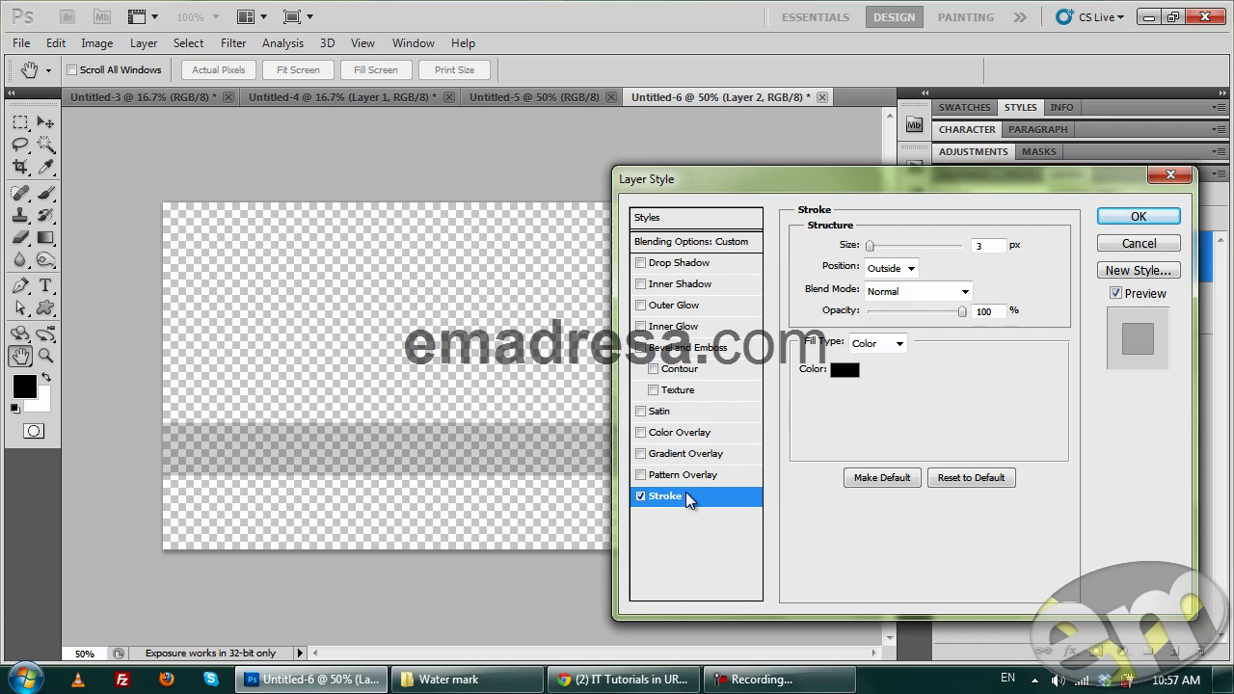
# Change the bar's stroke colour to light grey #f3f3f3
pyautogui.click(846, 371)
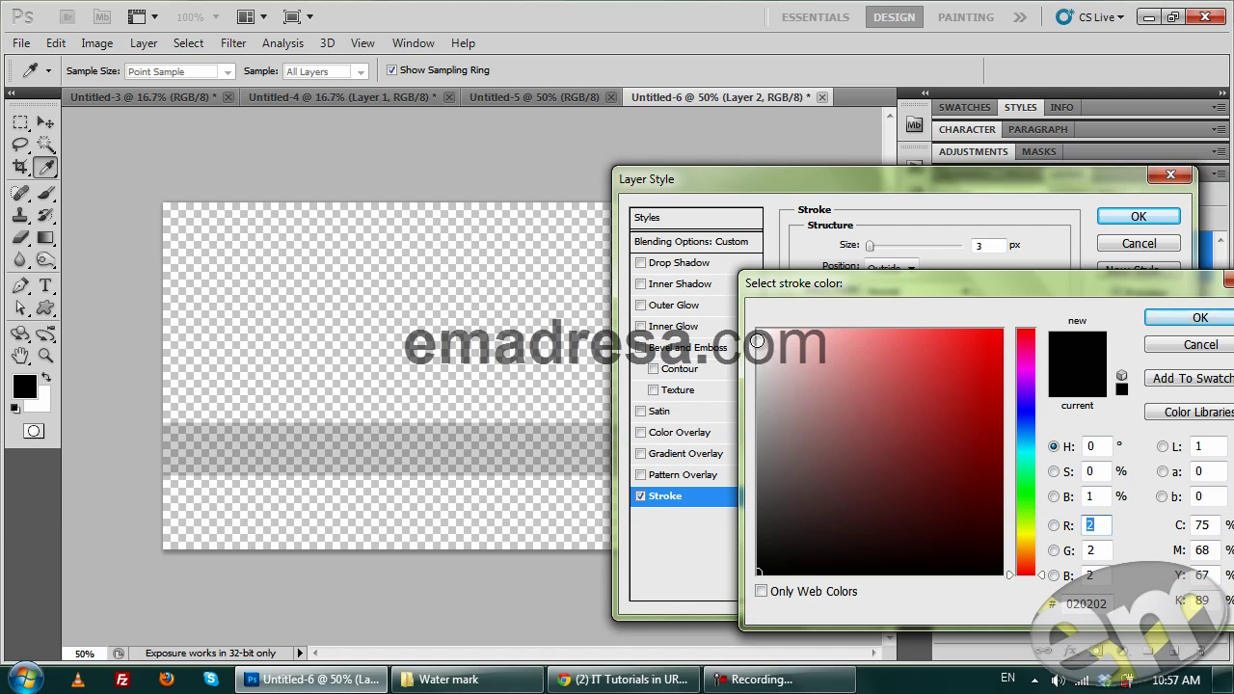
pyautogui.click(758, 340)
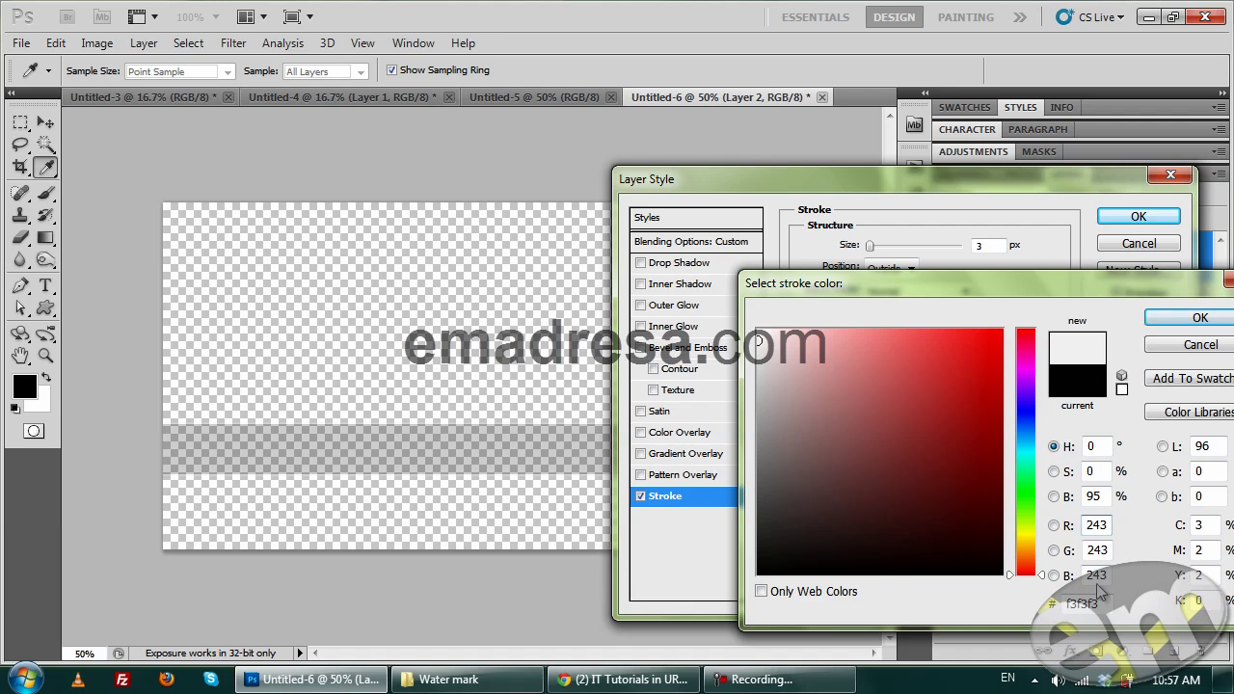
pyautogui.click(1171, 312)
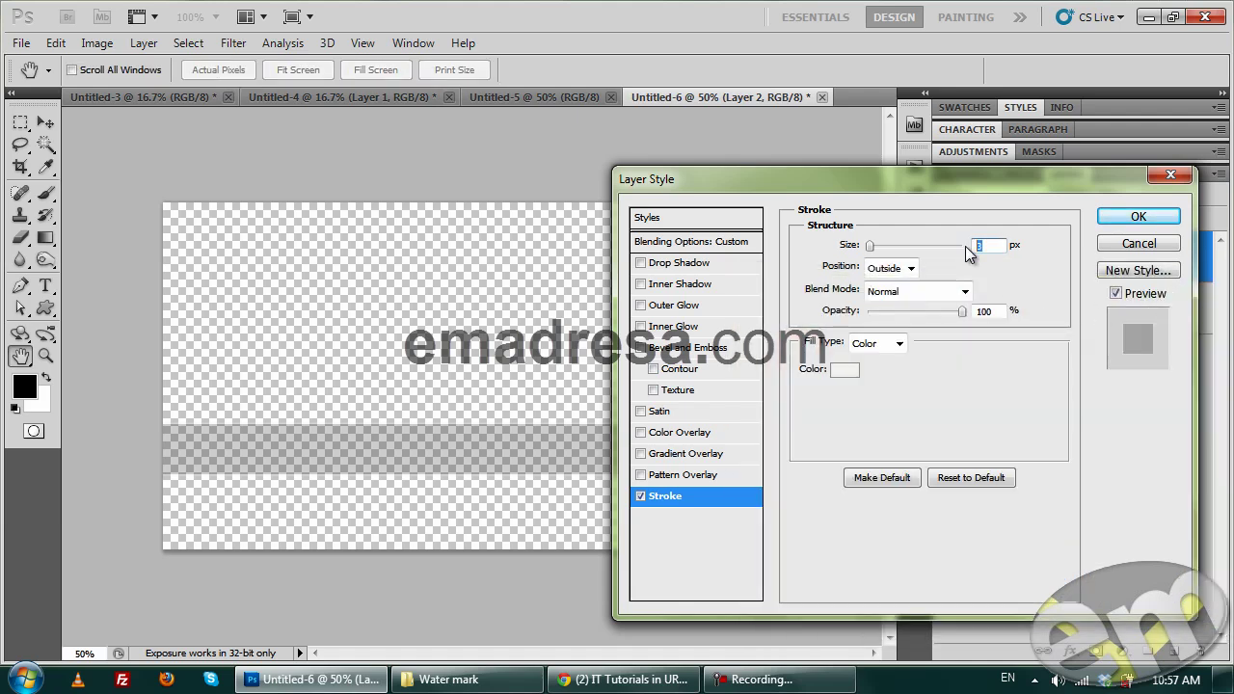
# Set the stroke size to 2 px, apply the layer style, and show the recorded actions
pyautogui.write('2')
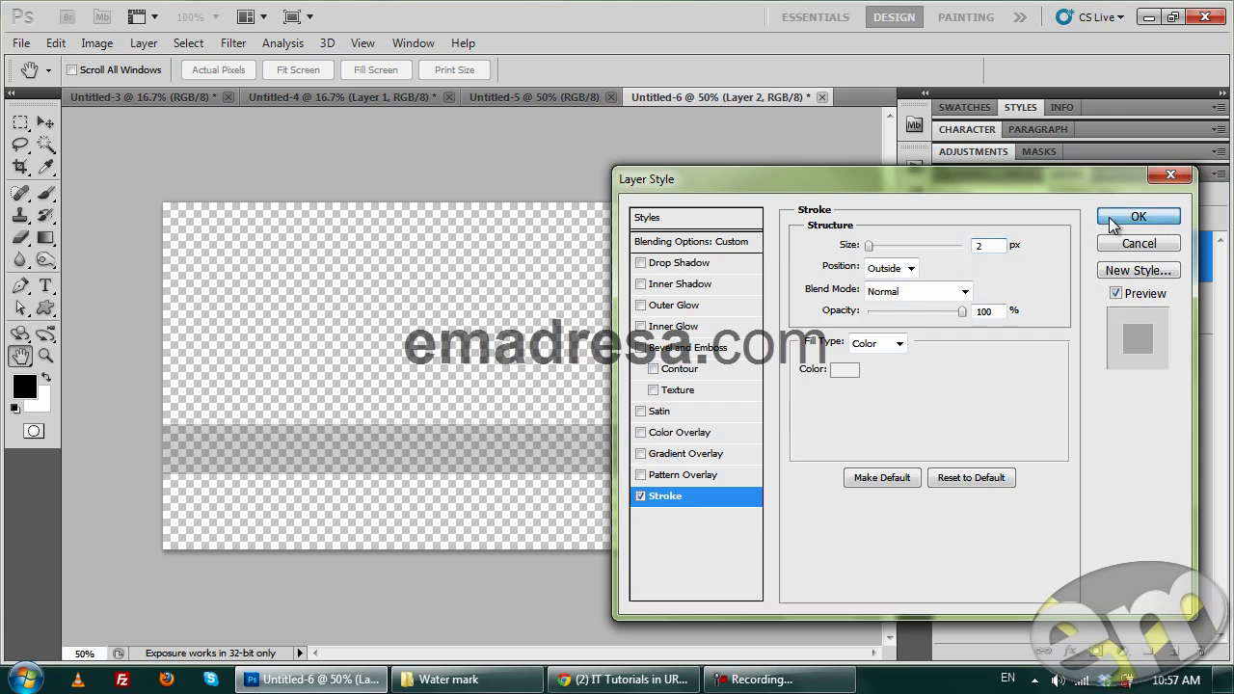
pyautogui.click(1114, 222)
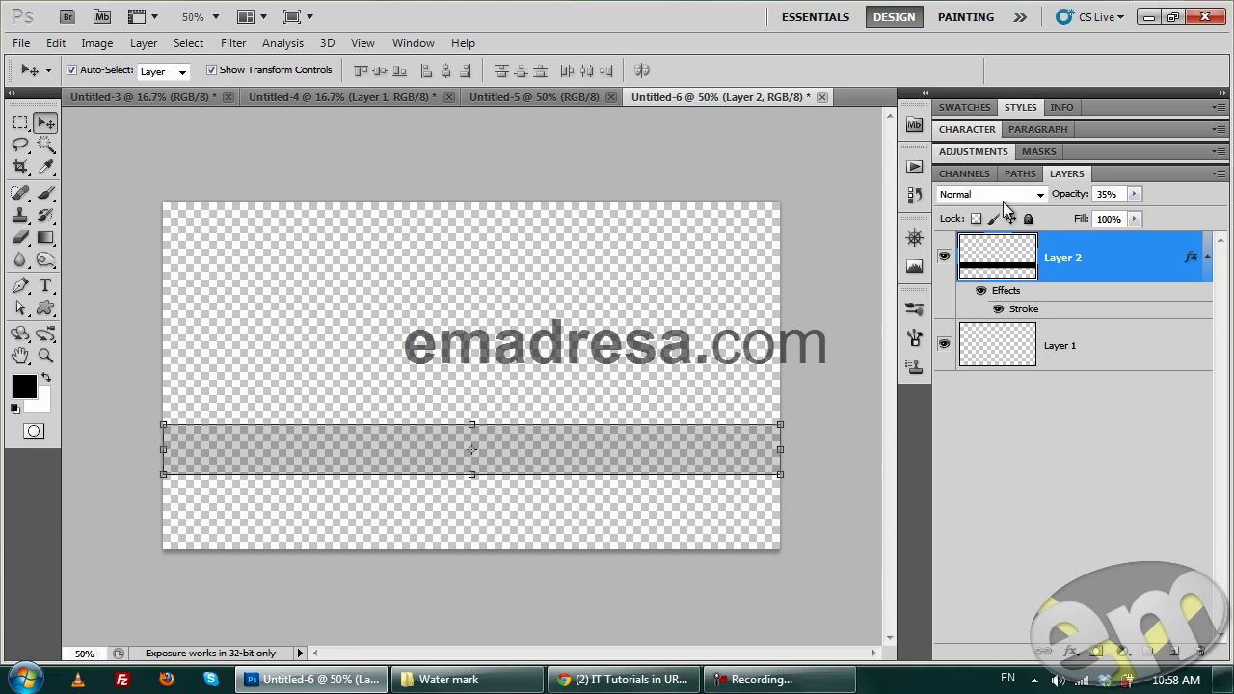
pyautogui.click(915, 167)
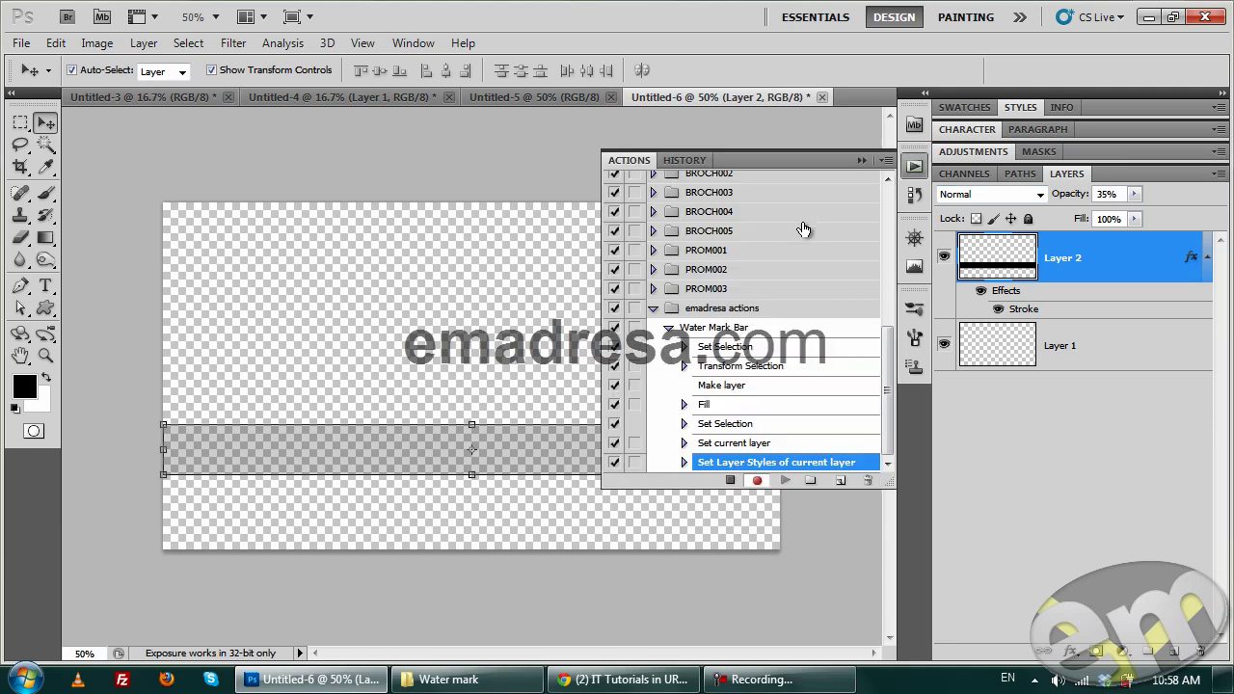
# Stop recording Water Mark Bar and expand its Set Selection, Set current layer and Layer Styles steps
pyautogui.click(731, 482)
pyautogui.click(683, 347)
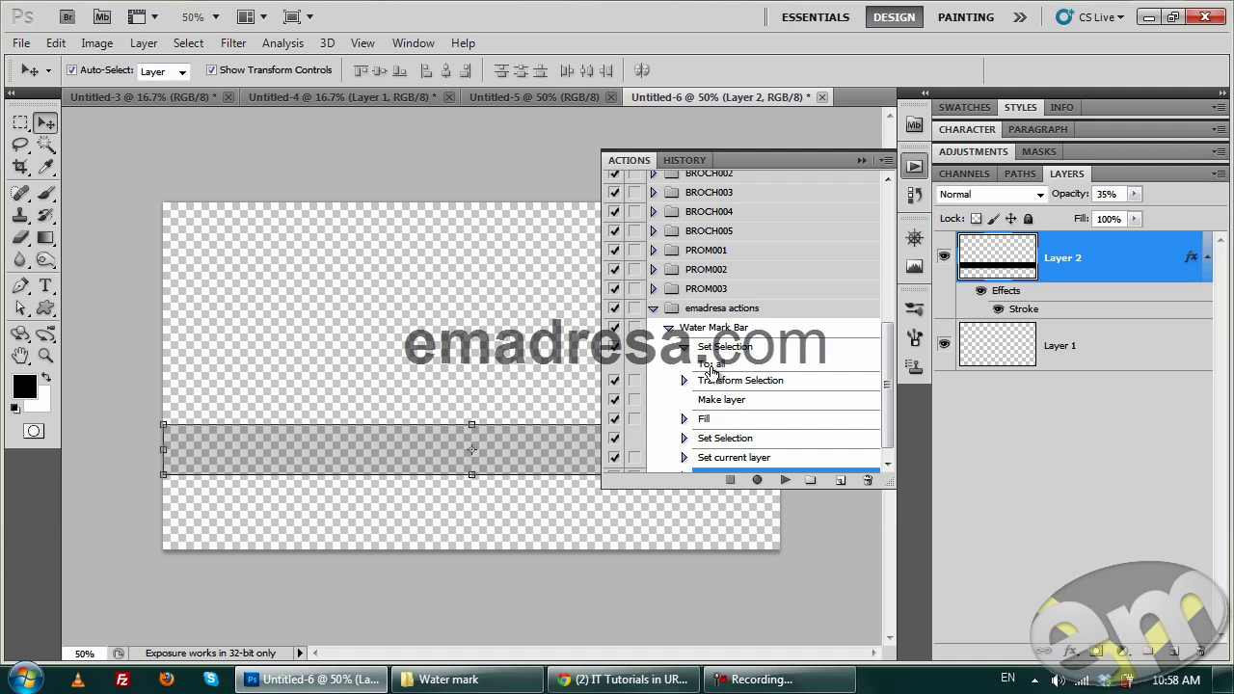
pyautogui.click(684, 347)
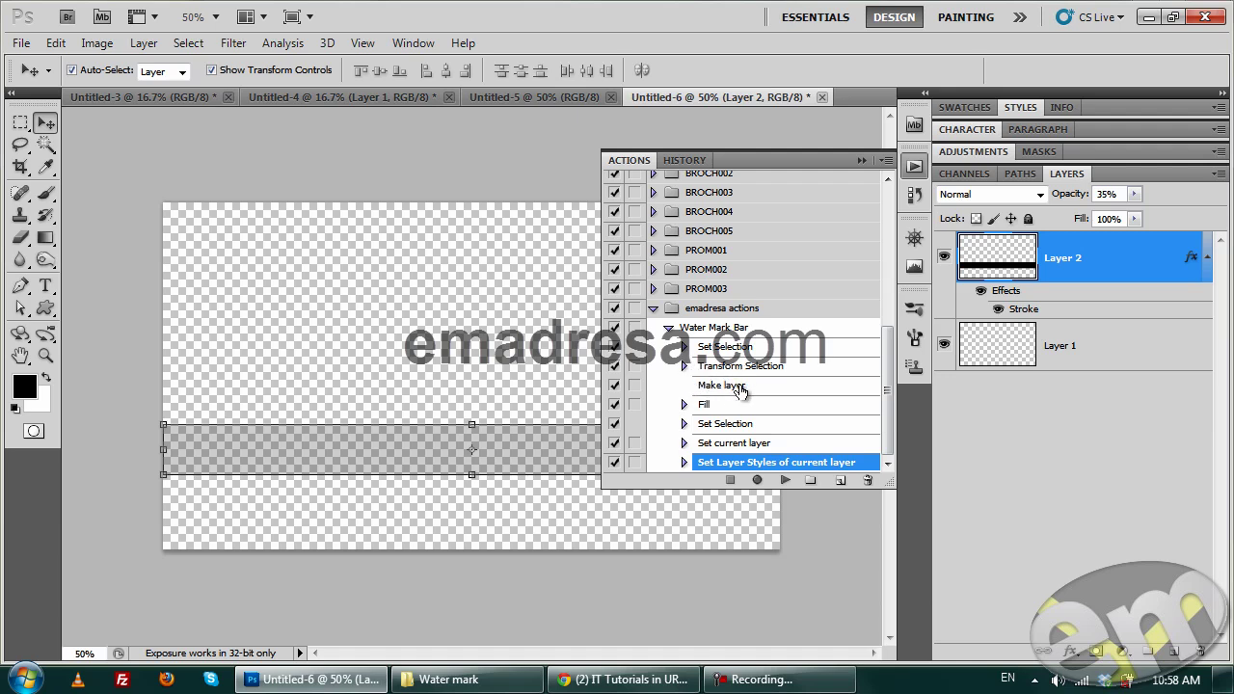
pyautogui.click(684, 425)
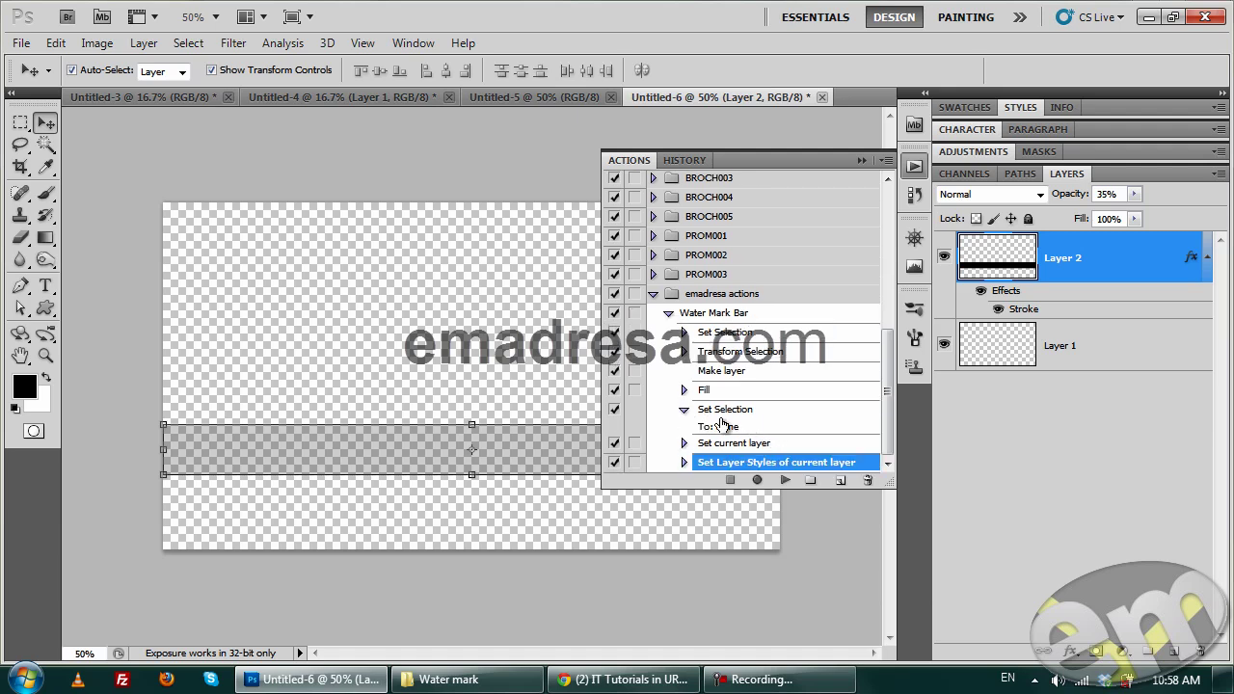
pyautogui.click(692, 413)
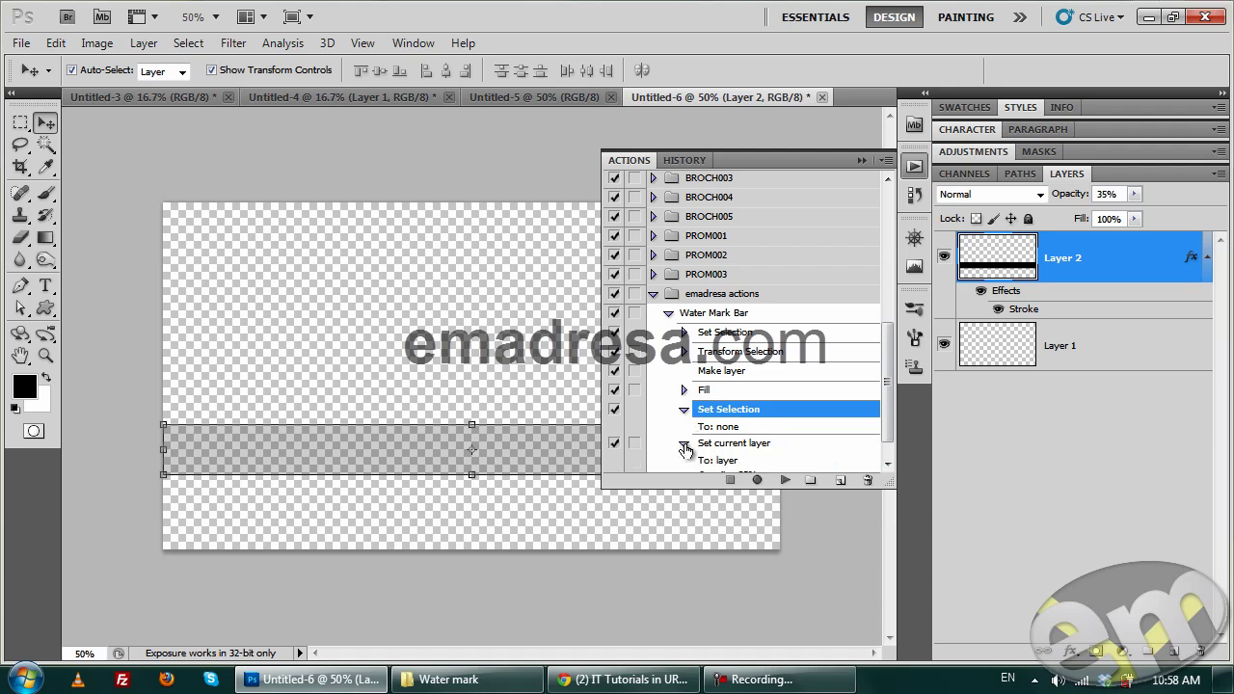
pyautogui.click(684, 443)
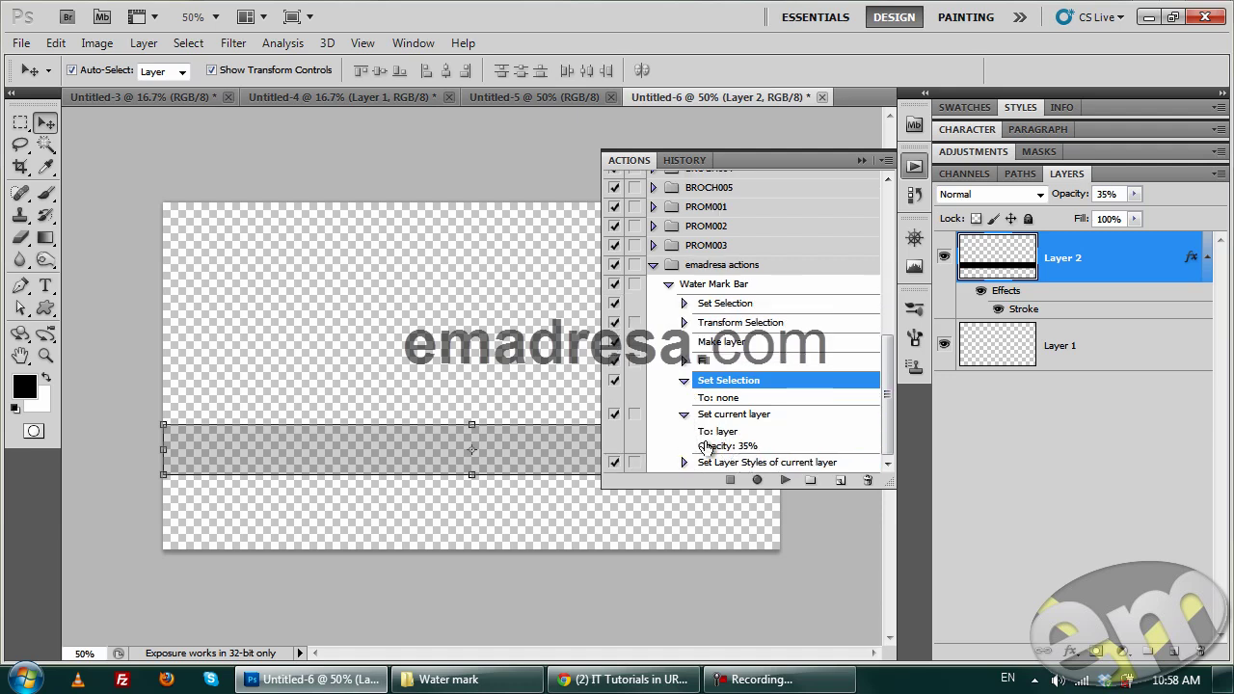
pyautogui.click(685, 463)
# Check the 2 px RGB 243 outside stroke, collapse all steps and select the Water Mark Bar action
pyautogui.scroll(-4, 718, 453)
pyautogui.scroll(-2, 713, 410)
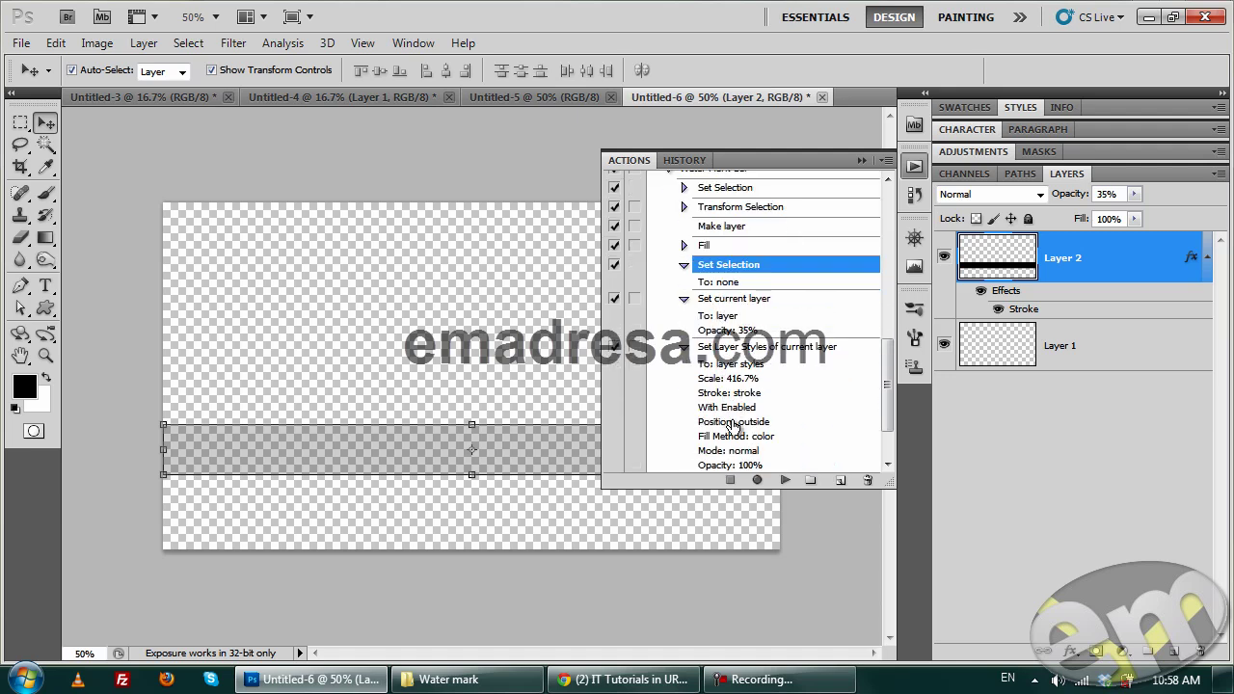
pyautogui.scroll(-4, 728, 395)
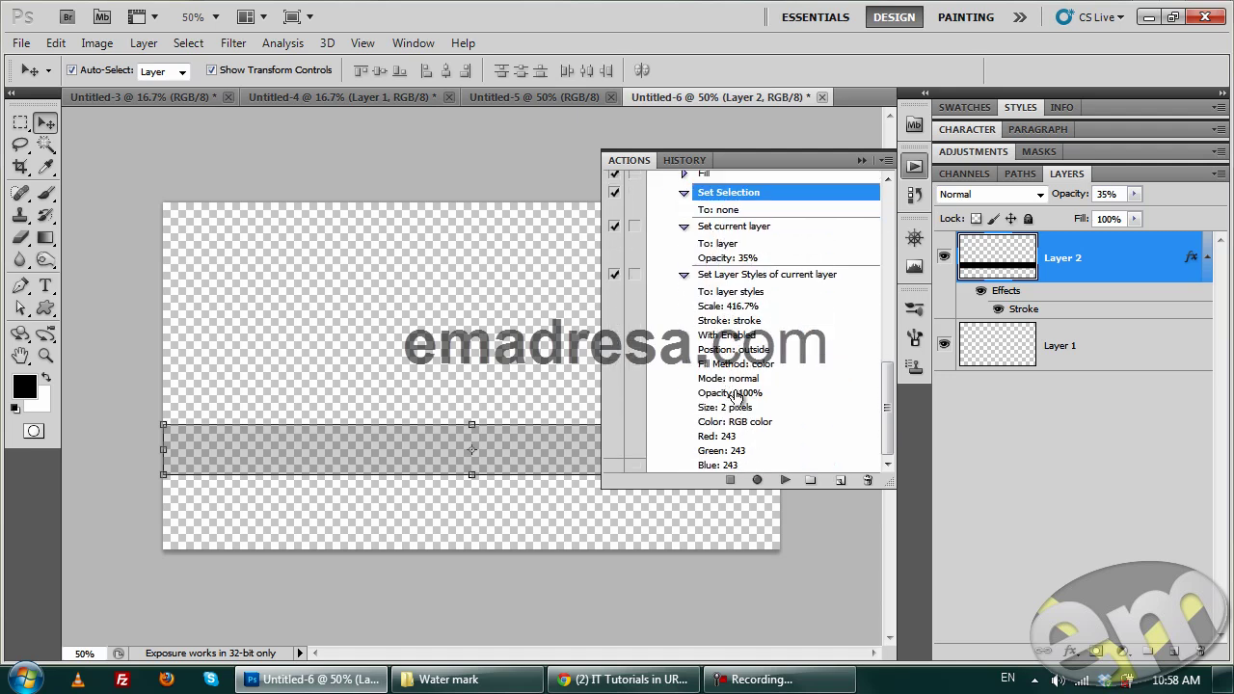
pyautogui.scroll(1, 738, 438)
pyautogui.scroll(3, 738, 441)
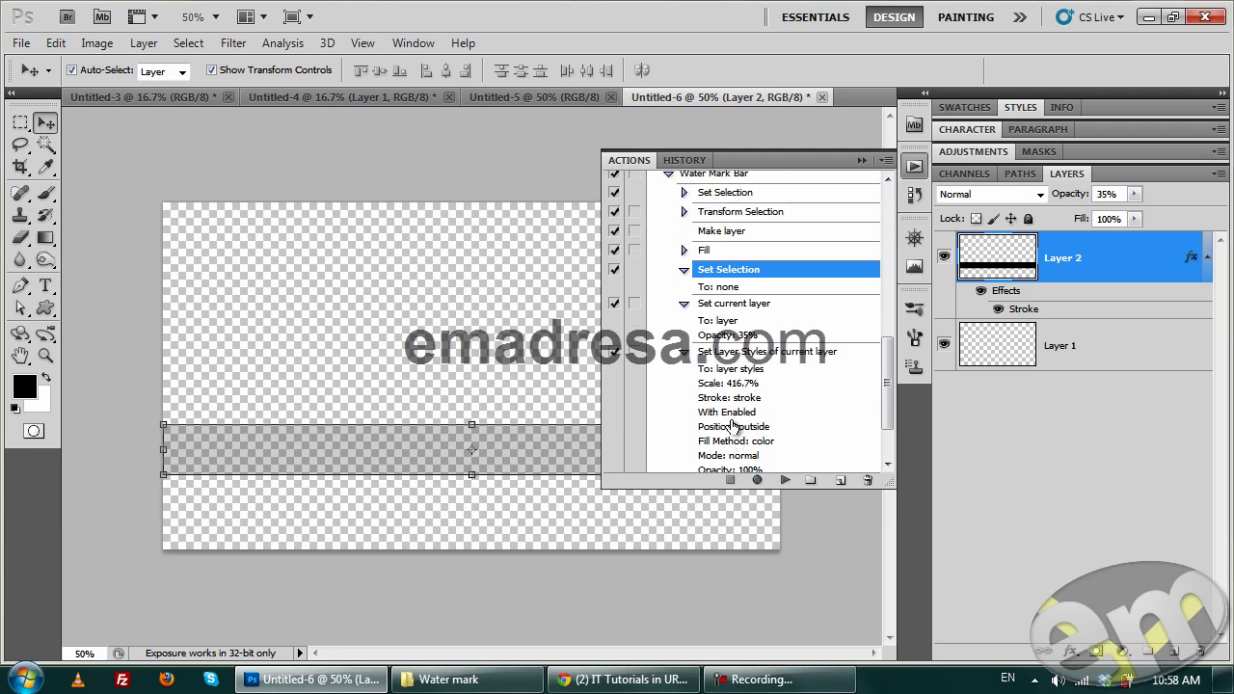
pyautogui.click(684, 352)
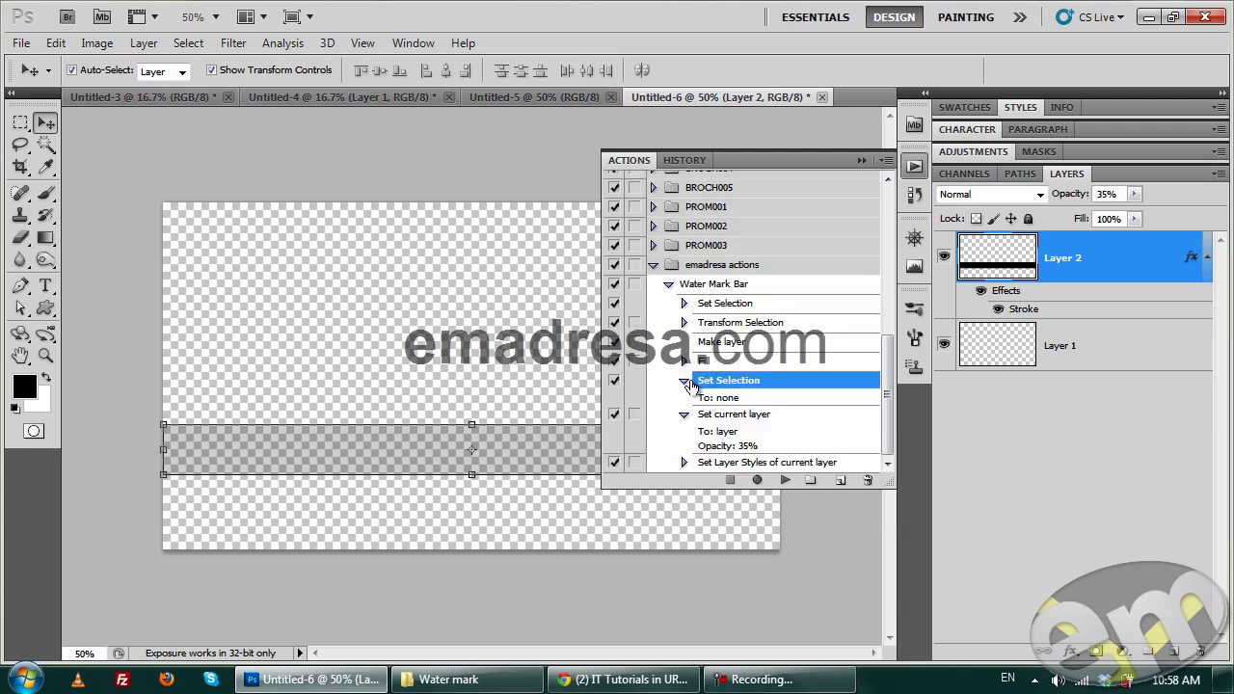
pyautogui.click(684, 378)
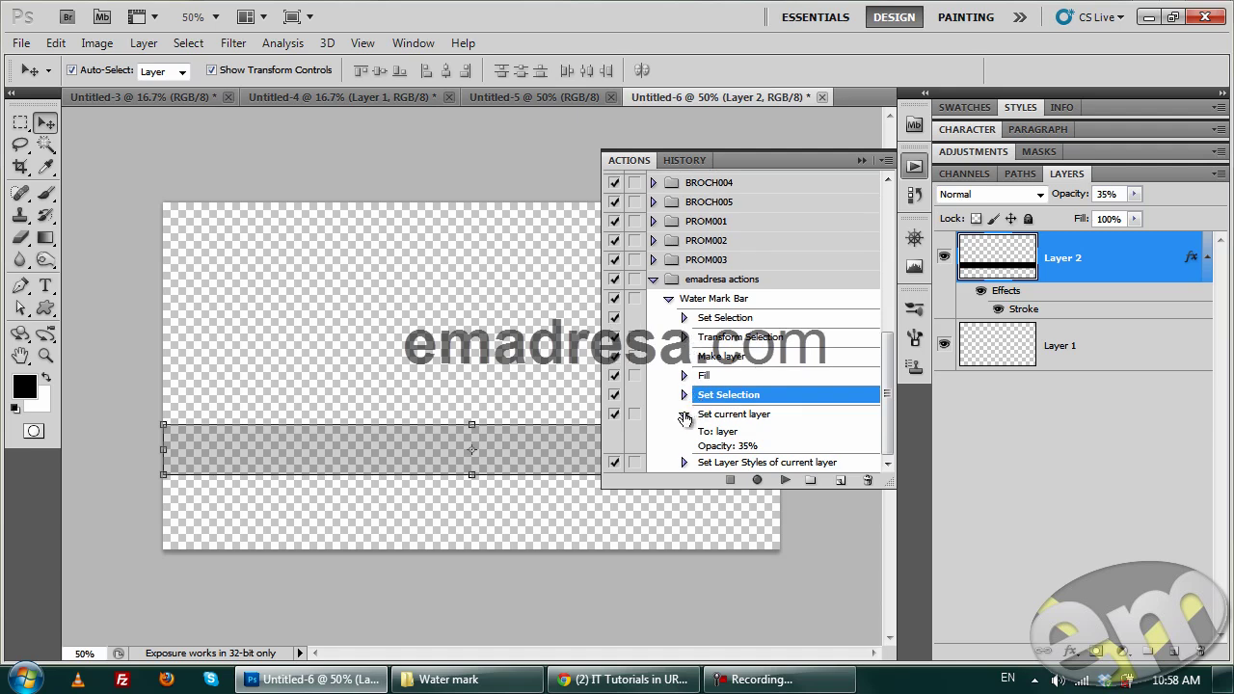
pyautogui.click(684, 414)
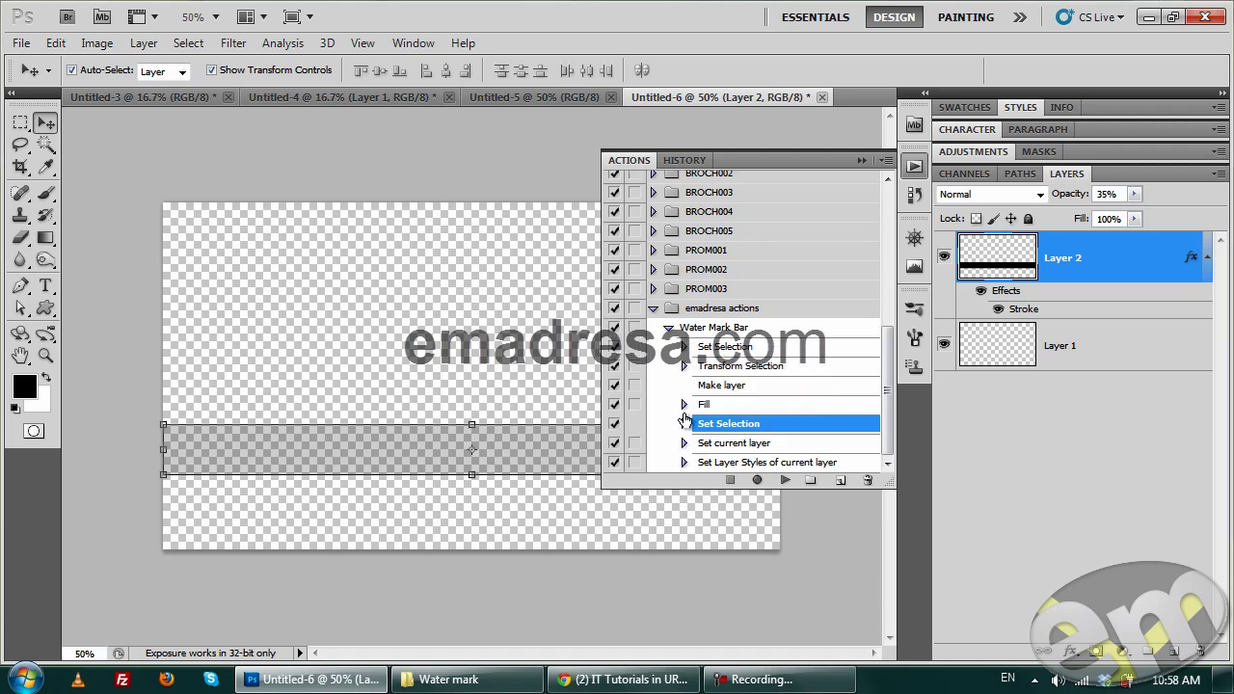
pyautogui.click(669, 328)
pyautogui.click(714, 465)
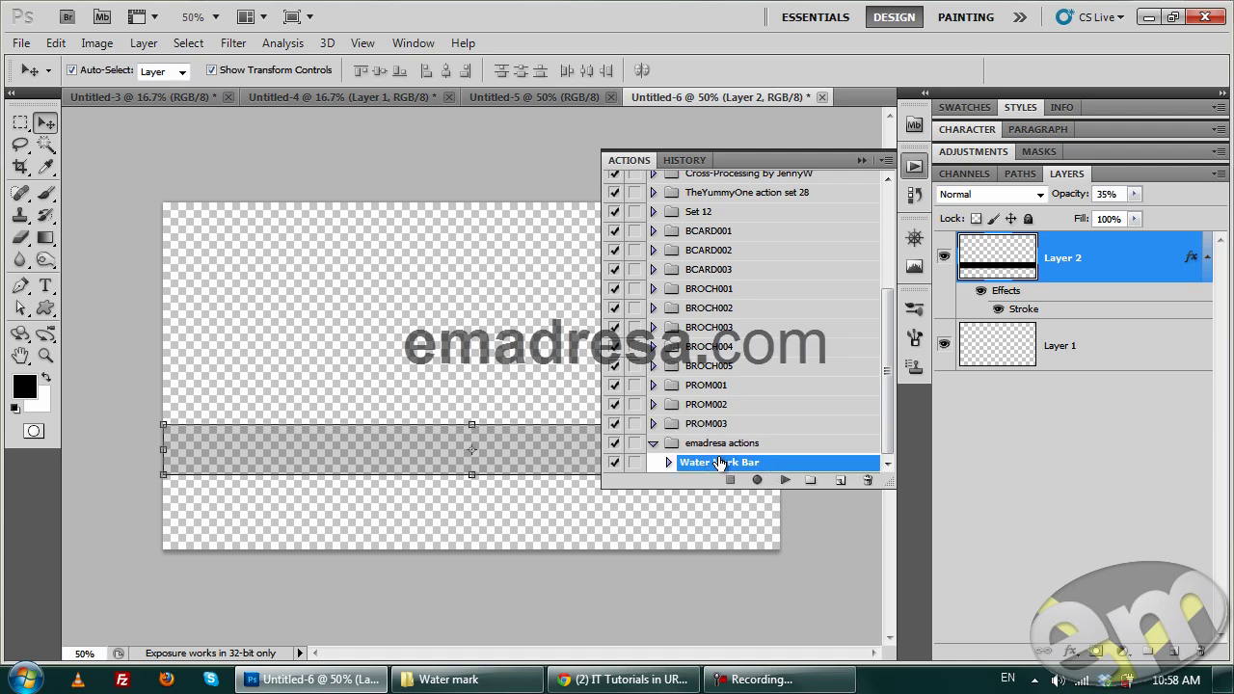
# Drag pakistani-wedding-dresses-2011f.jpg from the Water mark folder into Photoshop to open it
pyautogui.click(778, 478)
pyautogui.click(865, 159)
pyautogui.click(482, 680)
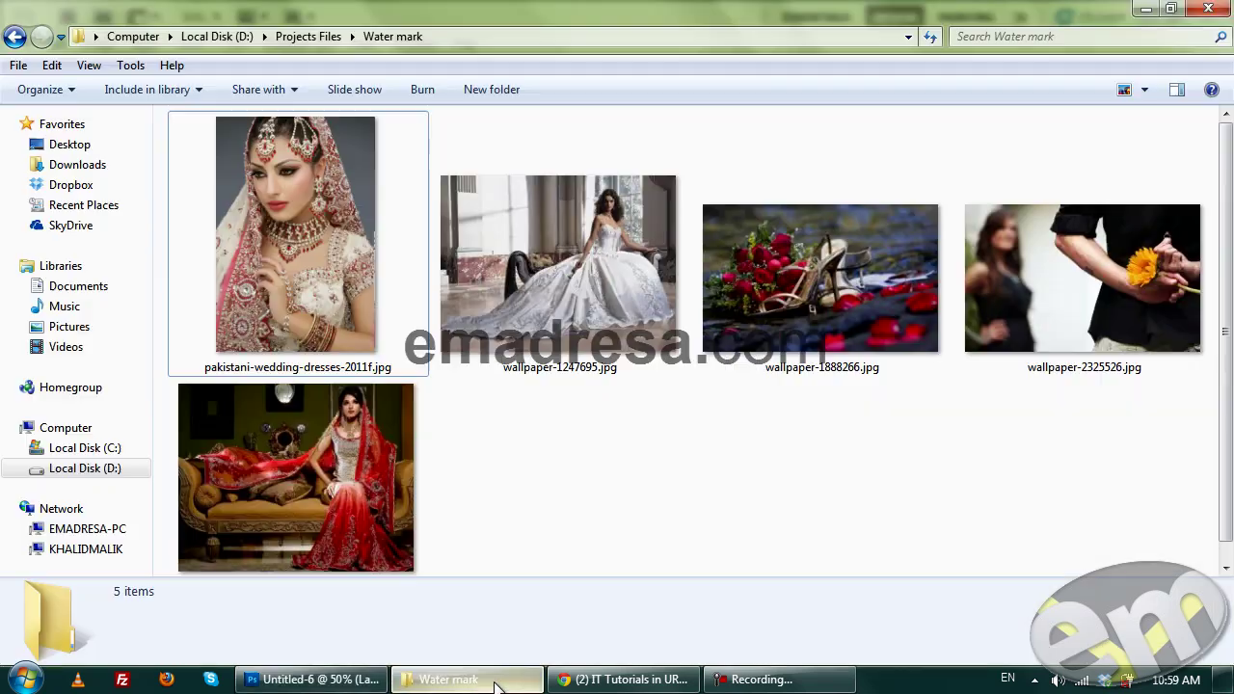
pyautogui.moveTo(367, 280); pyautogui.dragTo(860, 93)
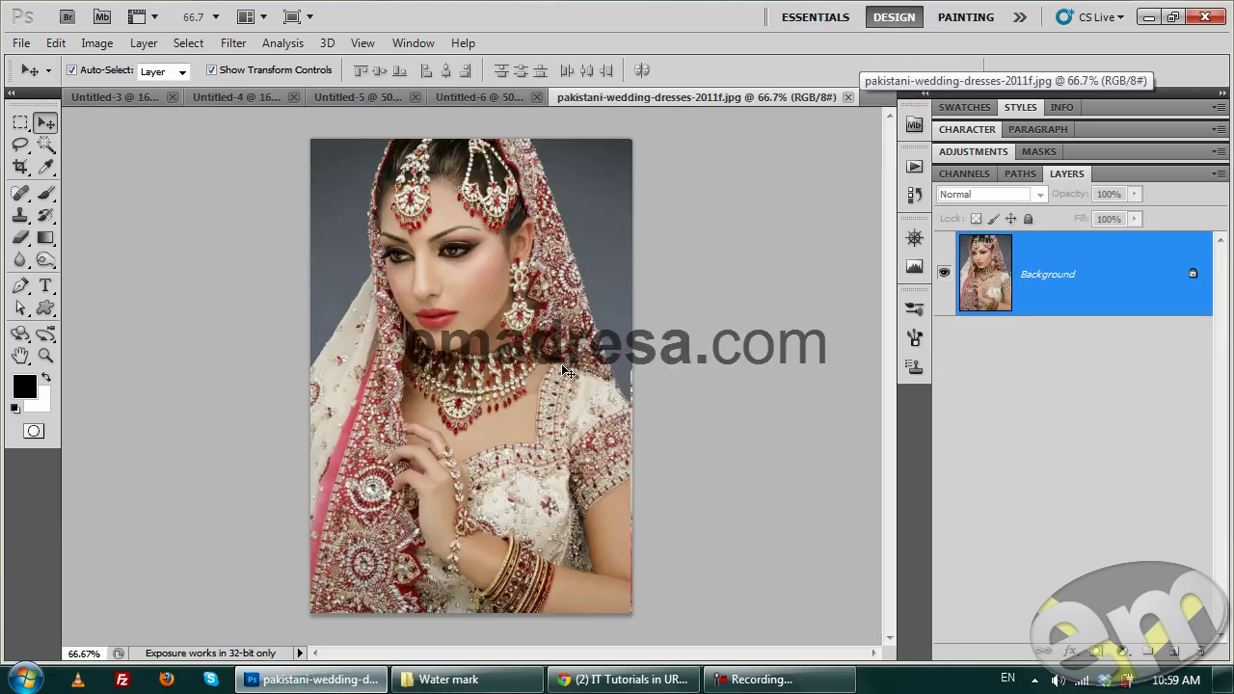
# Play the Water Mark Bar action on the wedding photo
pyautogui.click(914, 168)
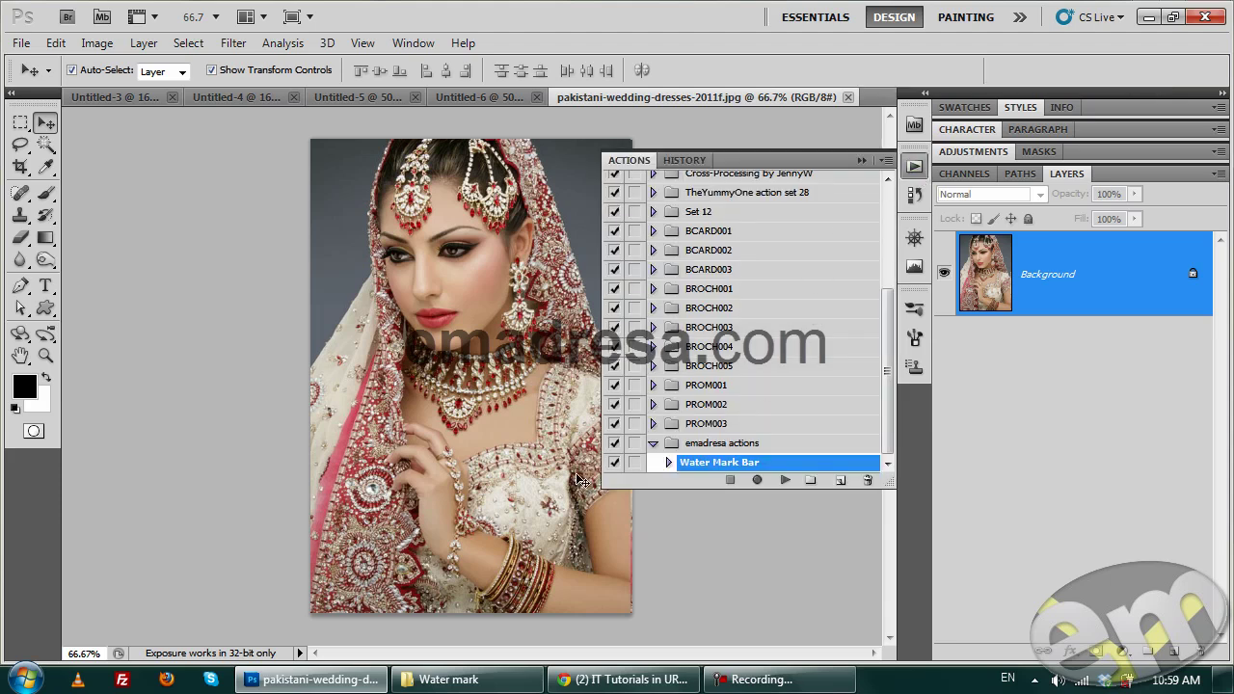
pyautogui.click(785, 480)
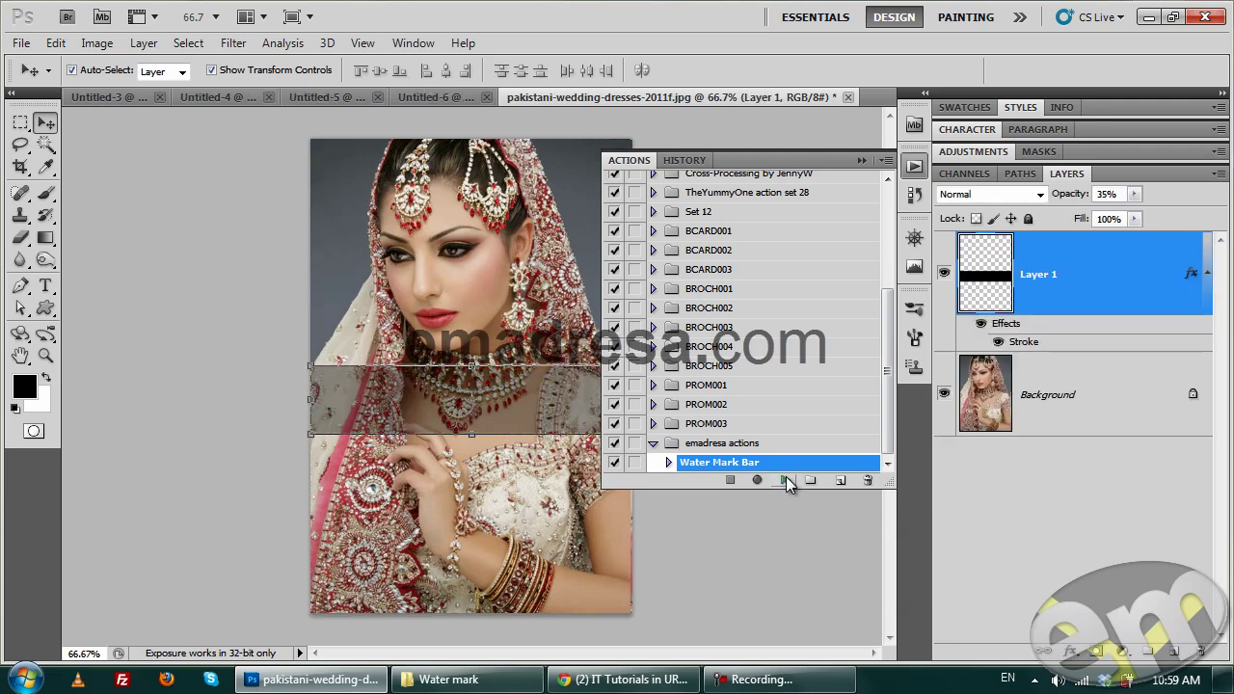
pyautogui.click(861, 160)
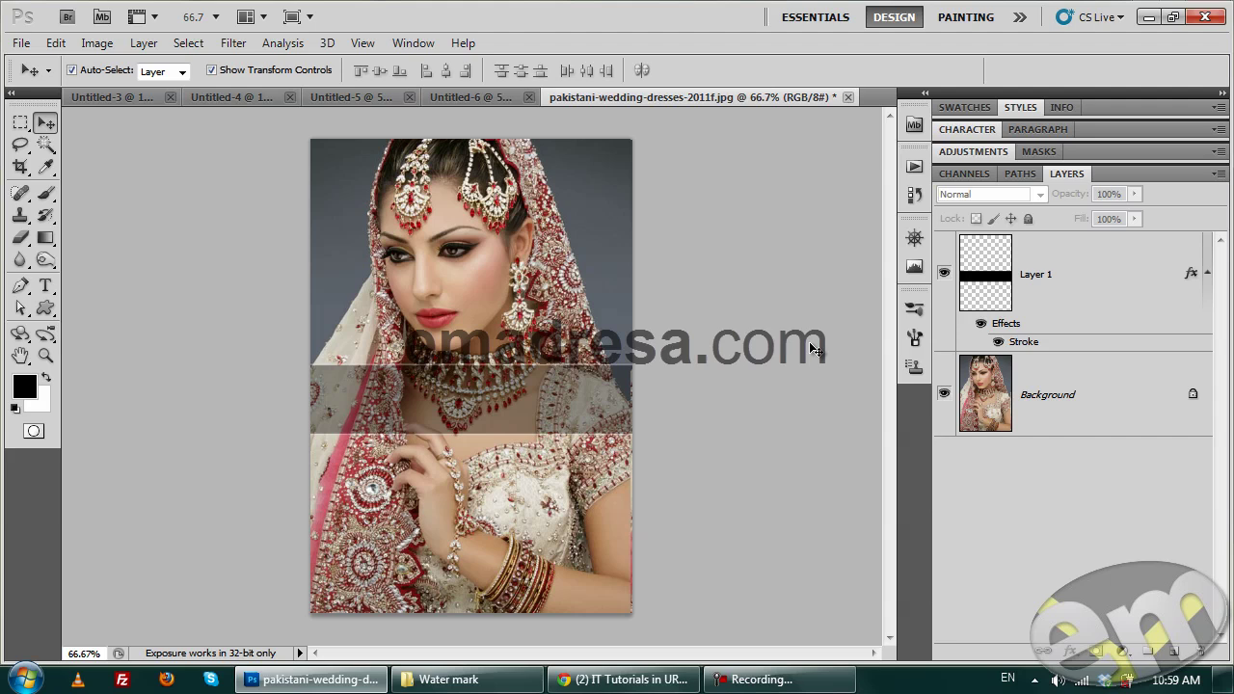
# View the photo at Actual Pixels and compare it with the reference watermarked photo in Chrome
pyautogui.click(44, 356)
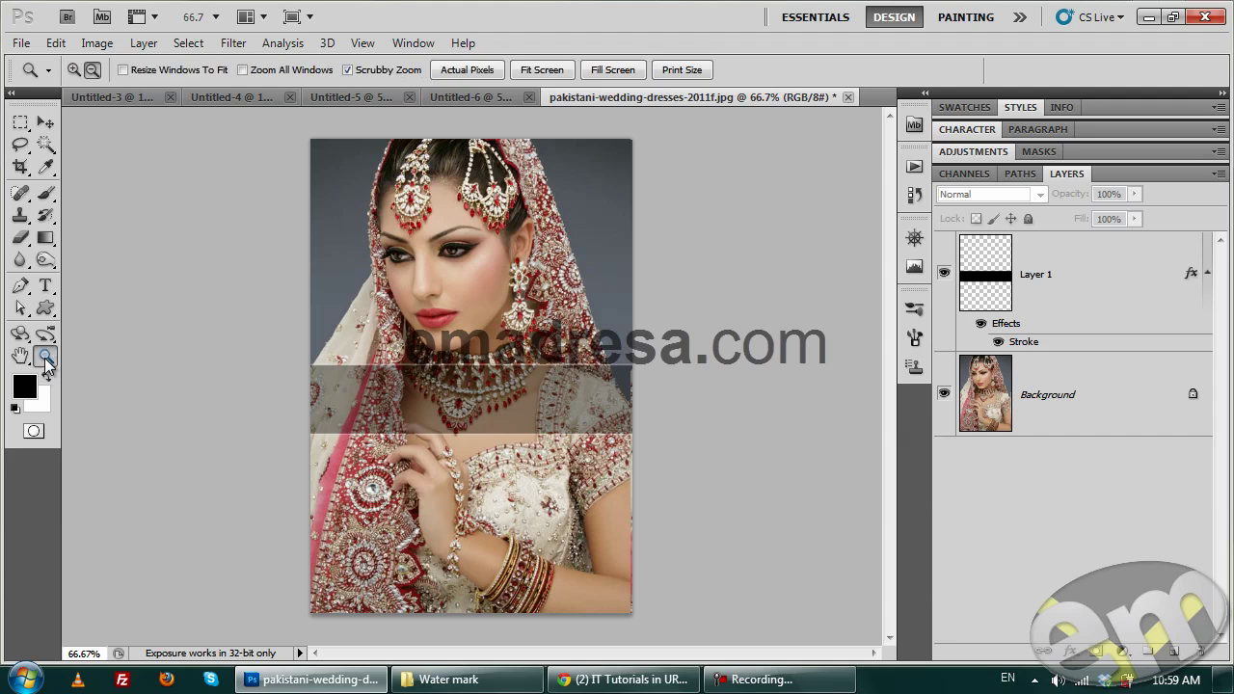
pyautogui.click(488, 75)
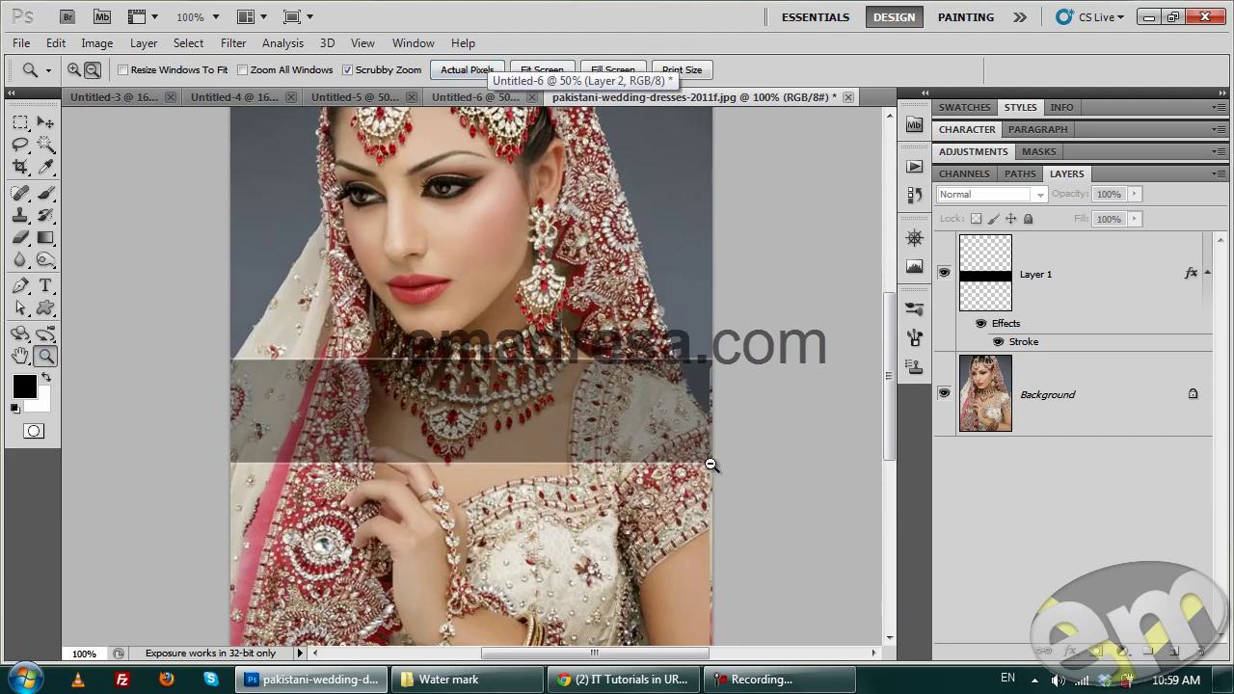
pyautogui.click(625, 680)
pyautogui.click(470, 10)
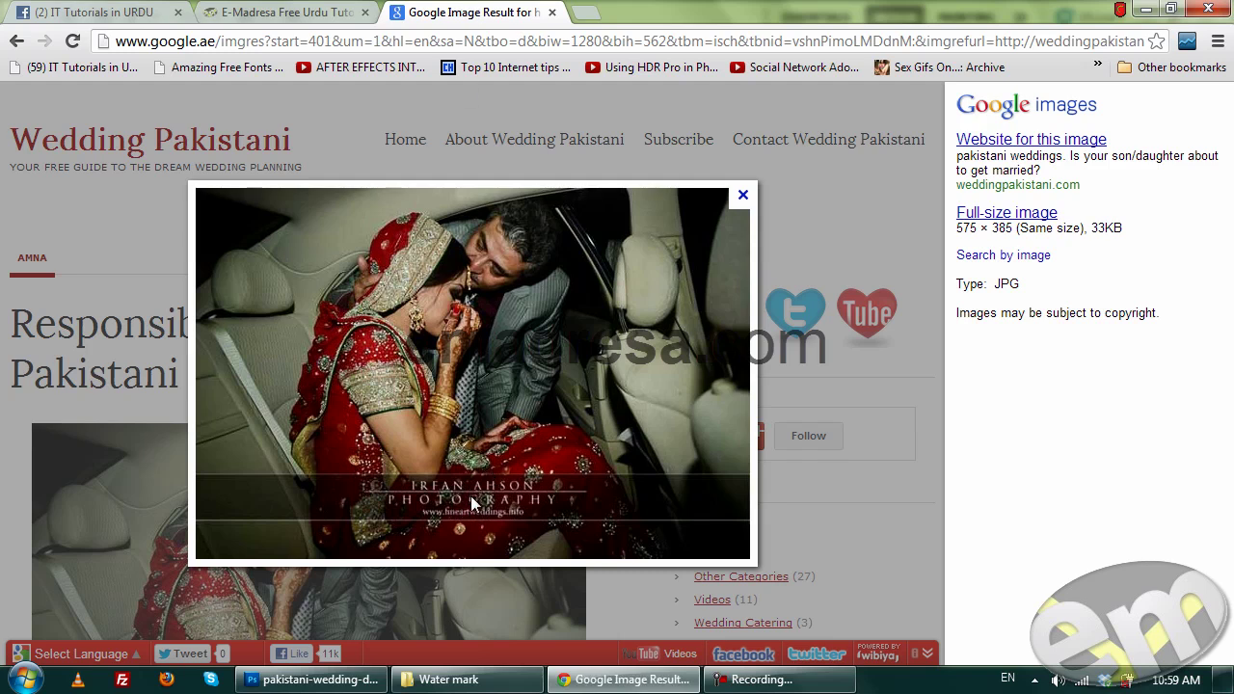
pyautogui.click(662, 675)
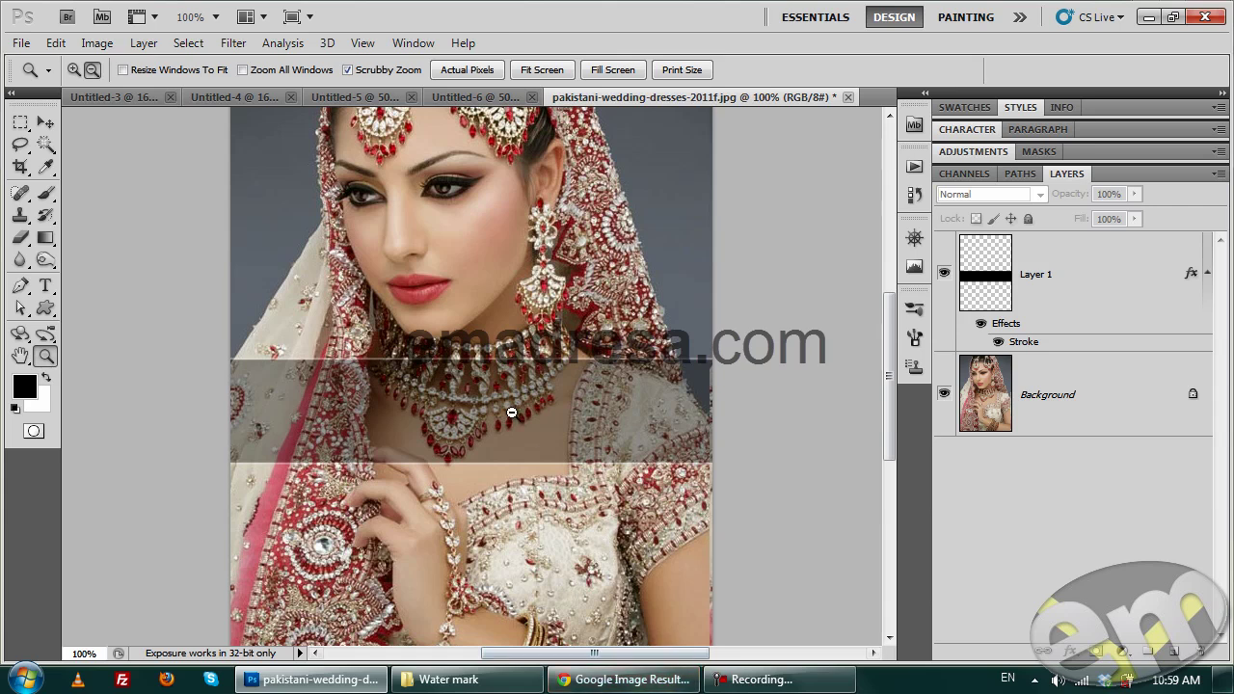
# Select the Move tool and bring the Untitled-3 studio name document to the front
pyautogui.click(46, 123)
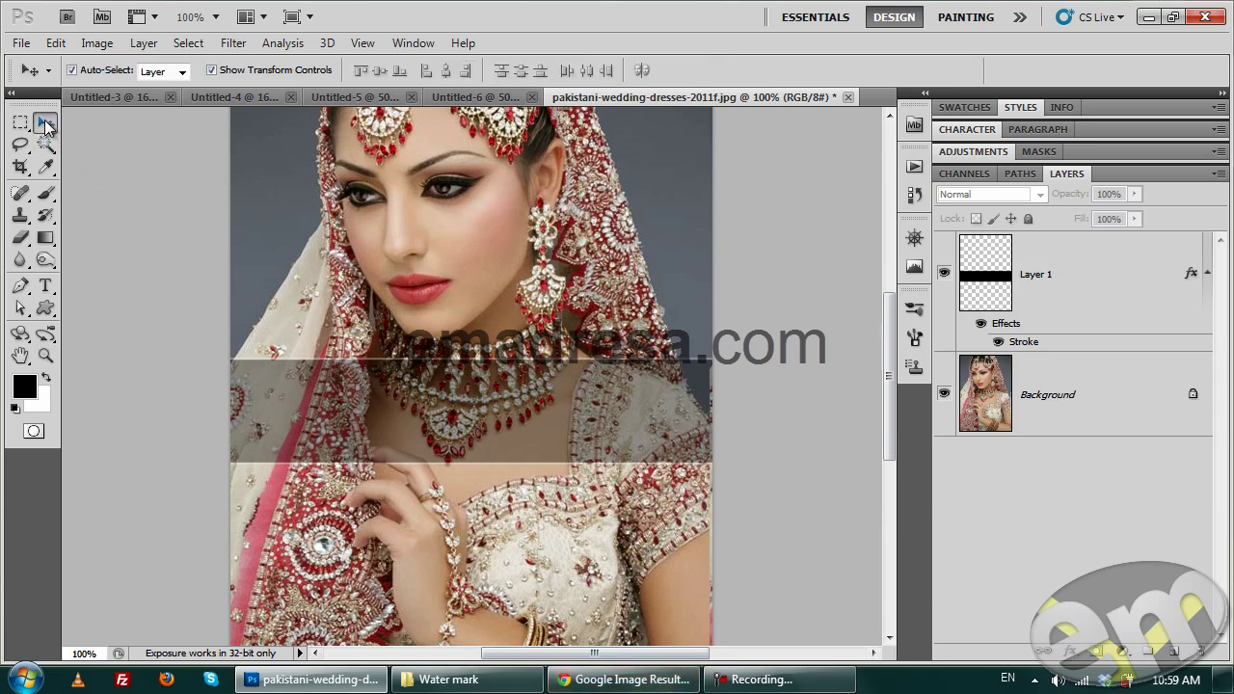
pyautogui.moveTo(468, 155); pyautogui.dragTo(457, 94)
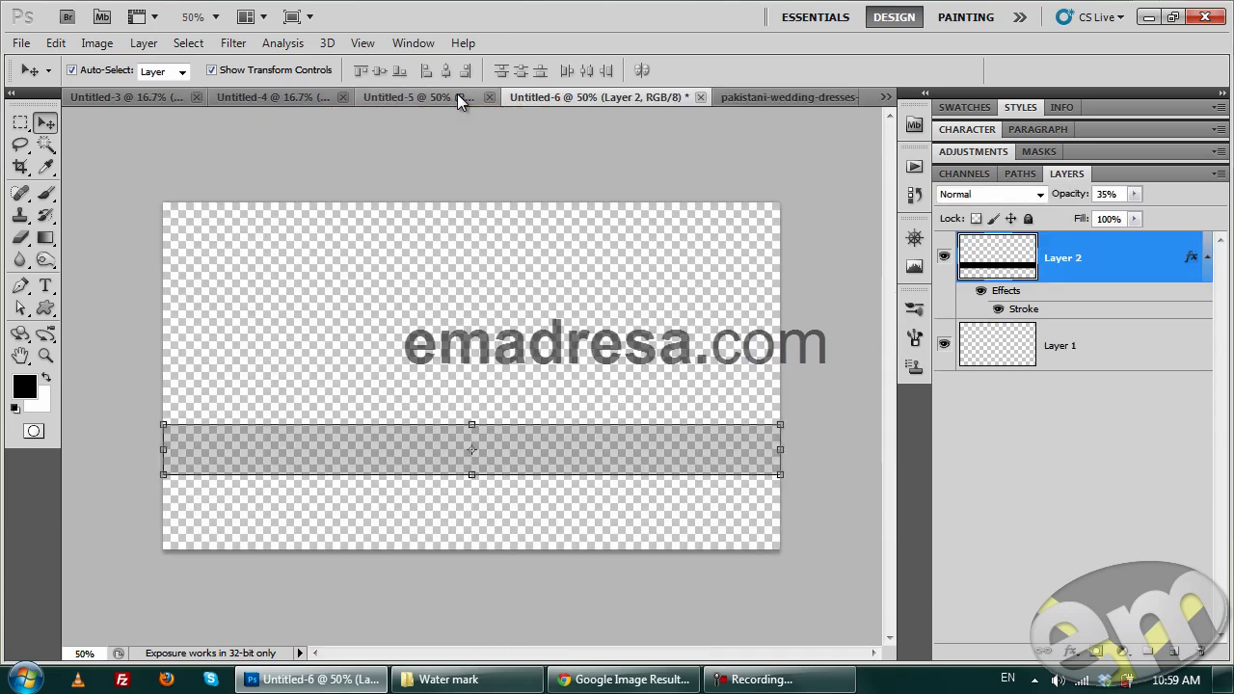
pyautogui.click(123, 99)
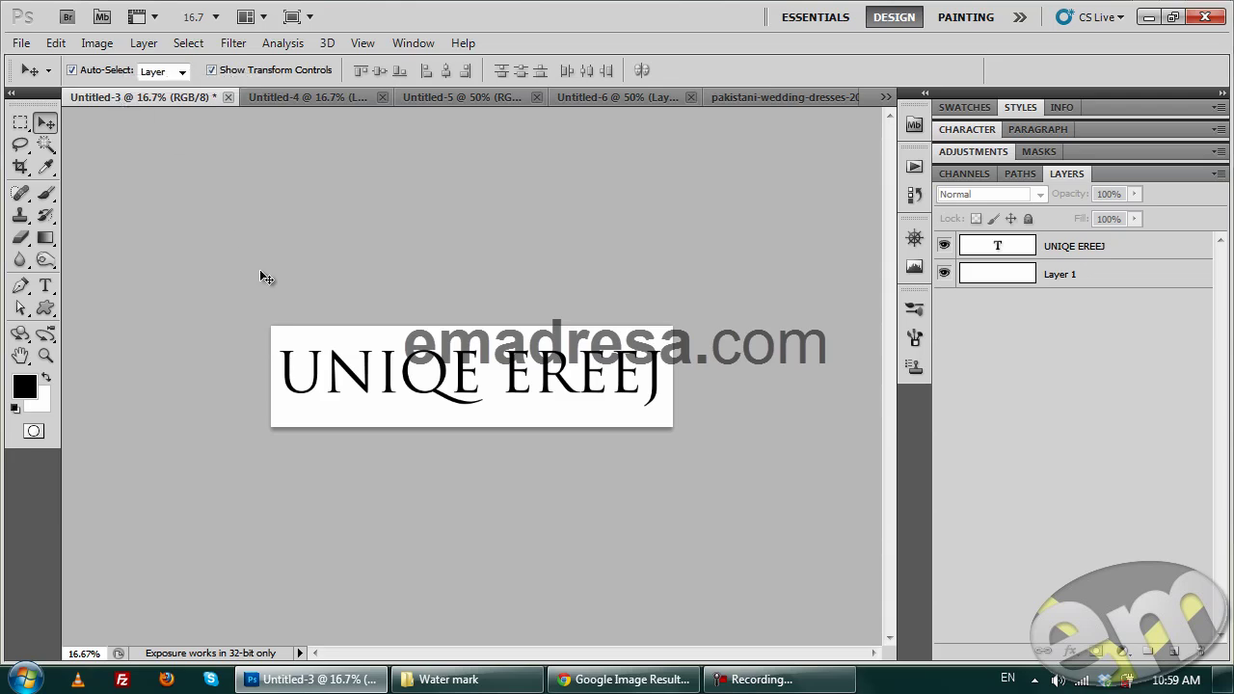
# Undo the earlier crop on Untitled-3 to restore the full canvas
pyautogui.click(944, 247)
pyautogui.hotkey('ctrl', 'z')
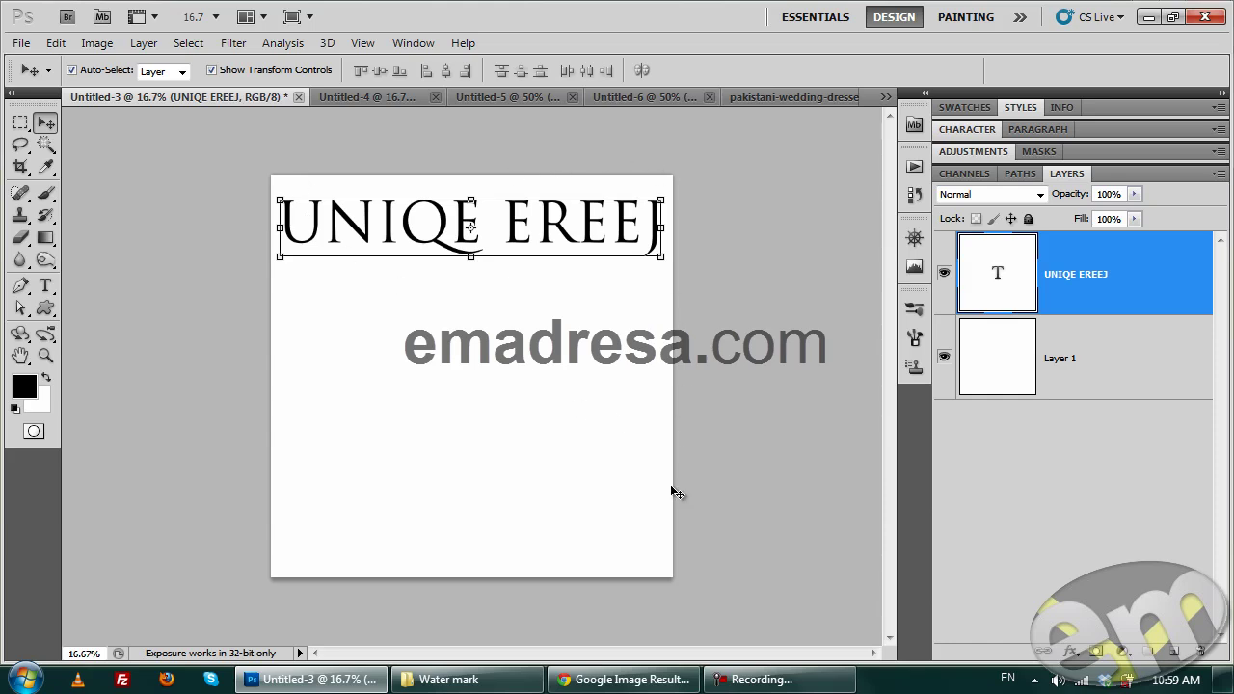
pyautogui.hotkey('ctrl', 'z')
pyautogui.hotkey('ctrl', 'z')
# Crop tightly around the UNIQE EREEJ text and merge the visible layers into one
pyautogui.click(20, 167)
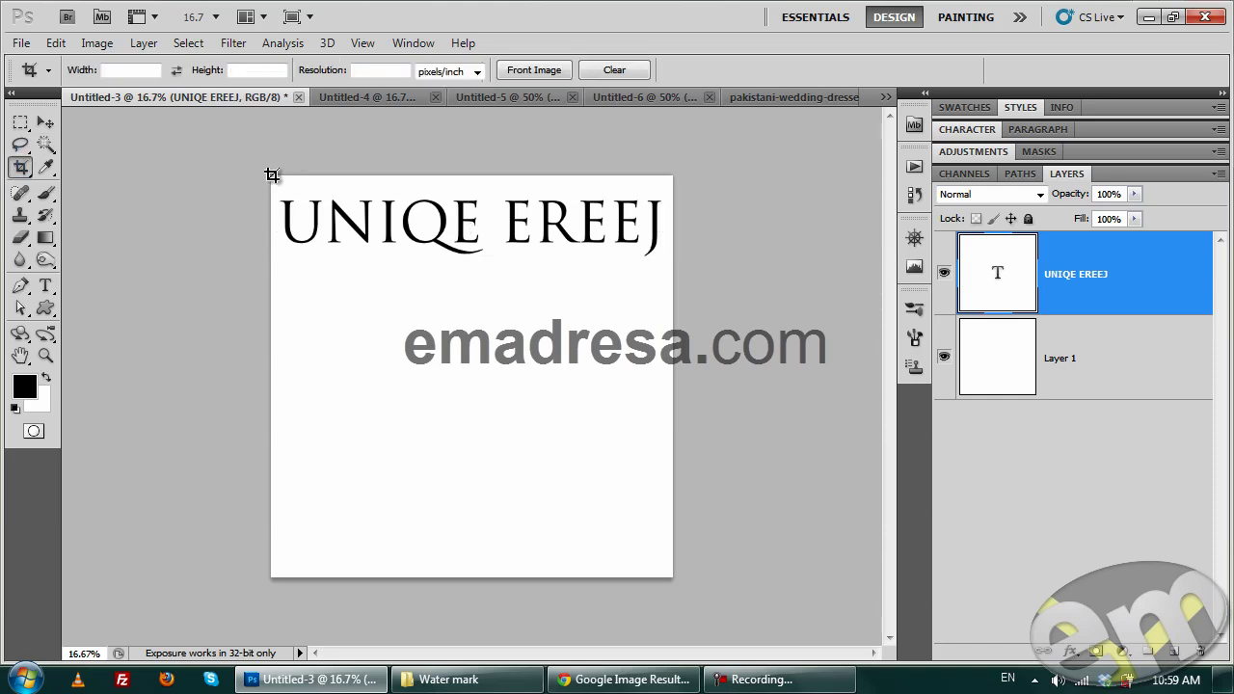
pyautogui.moveTo(271, 176)
pyautogui.mouseDown()
pyautogui.moveTo(683, 278)
pyautogui.moveTo(684, 266)
pyautogui.mouseUp()
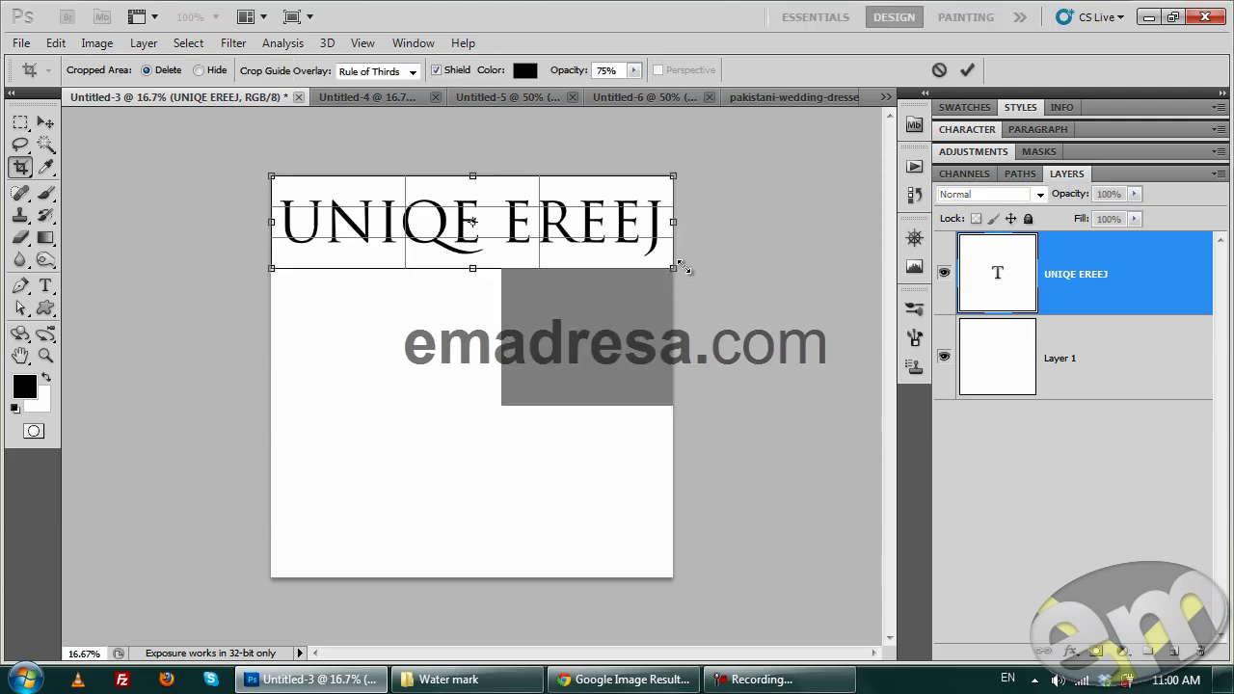
pyautogui.press('Return')
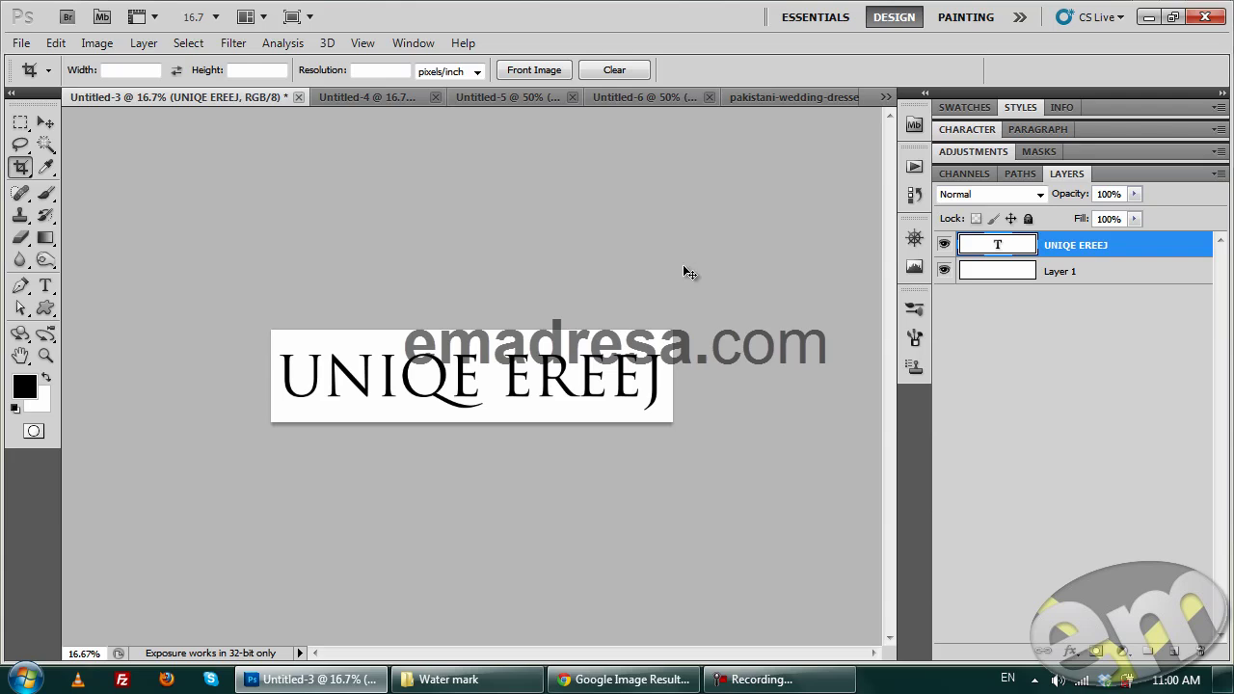
pyautogui.hotkey('ctrl', 'shift', 'e')
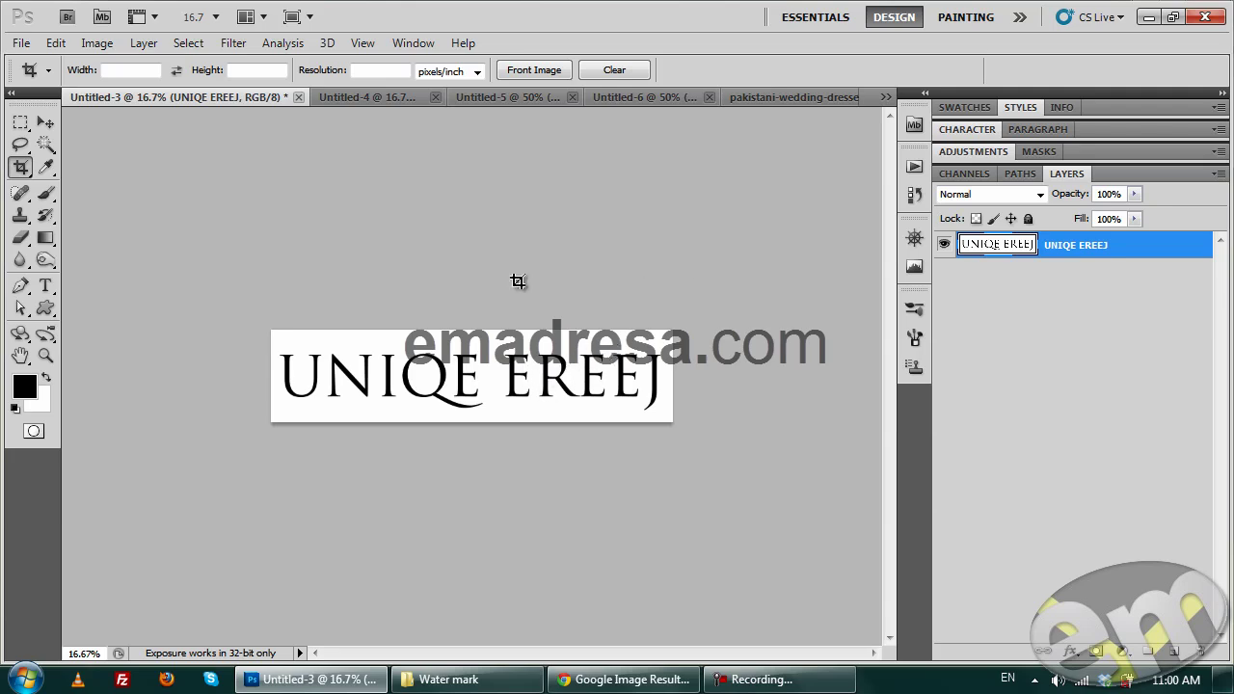
pyautogui.click(357, 95)
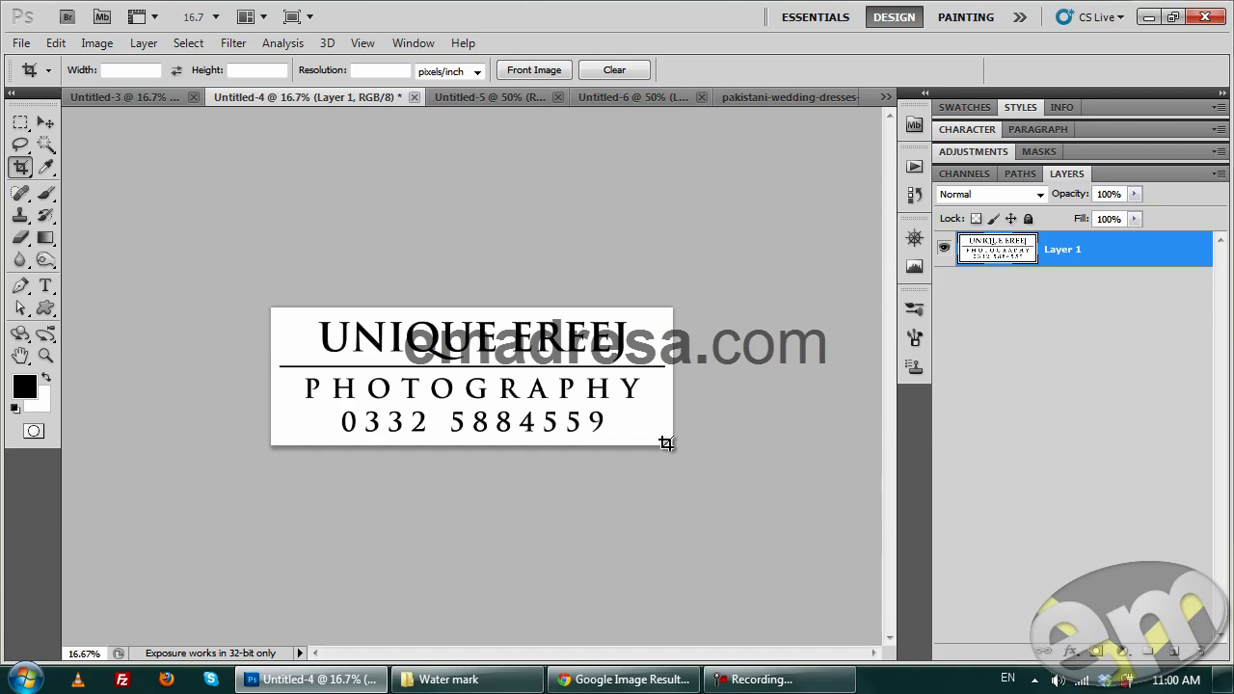
# Define the Untitled-4 logo as a brush preset named 'water mark UE'
pyautogui.click(56, 43)
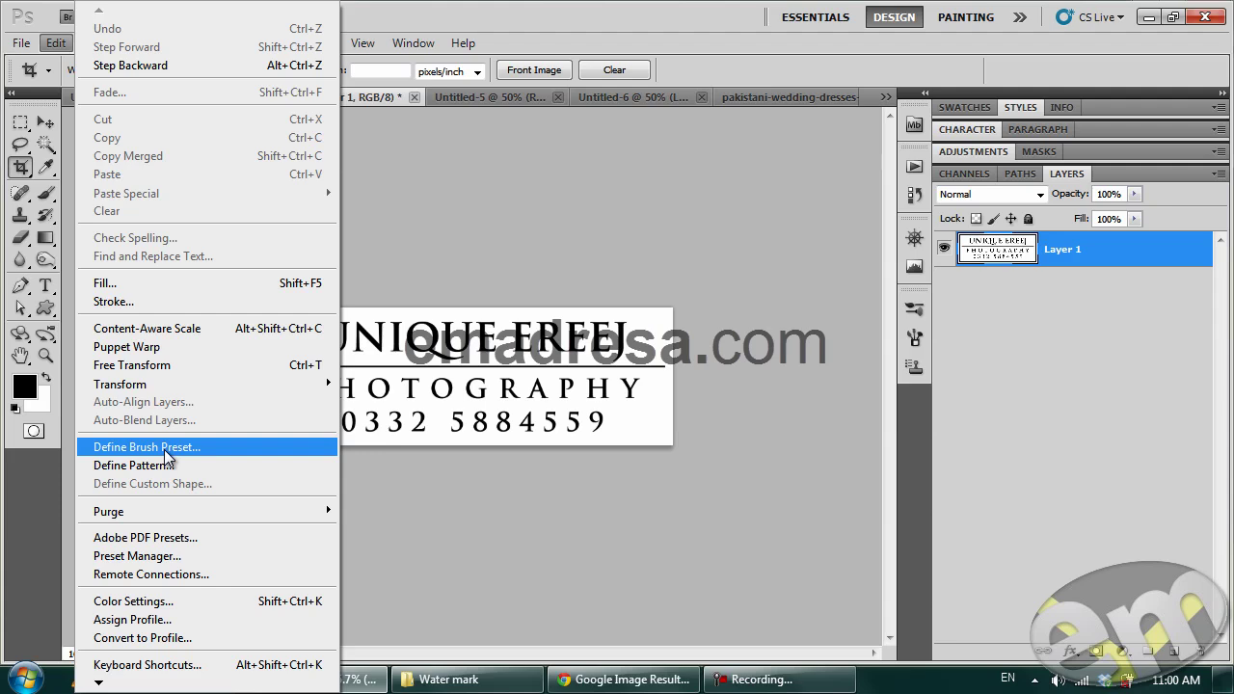
pyautogui.click(165, 447)
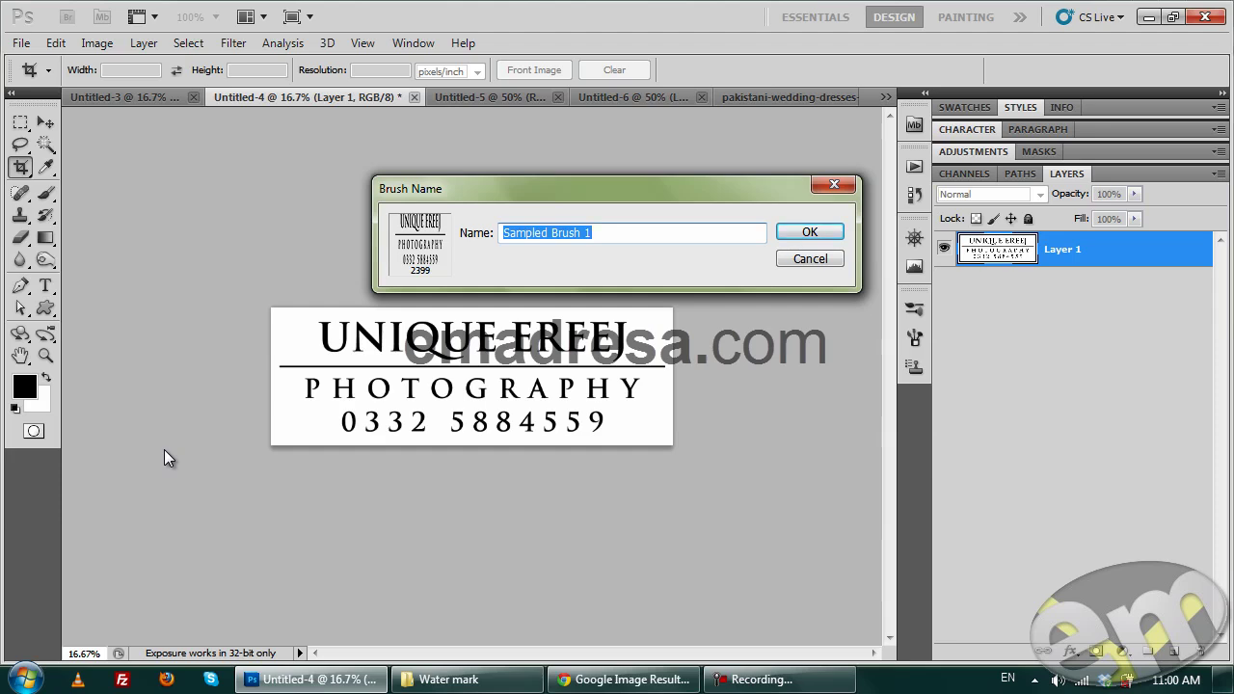
pyautogui.write('water mark UE')
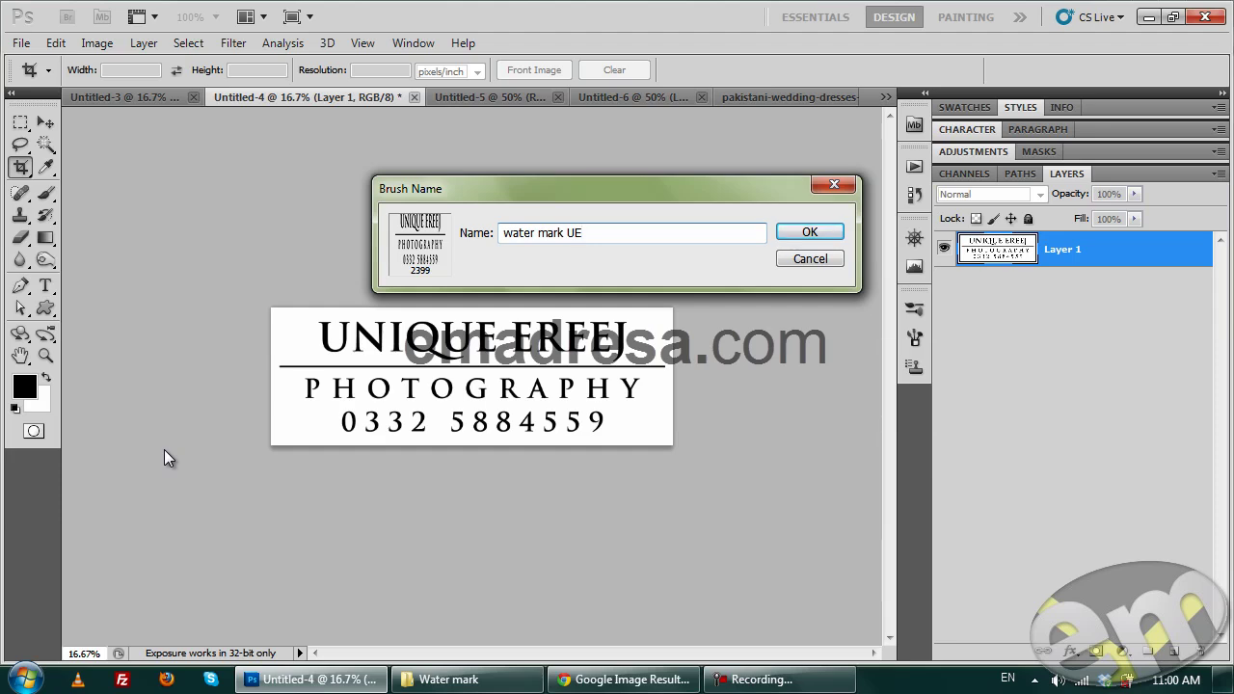
pyautogui.click(782, 240)
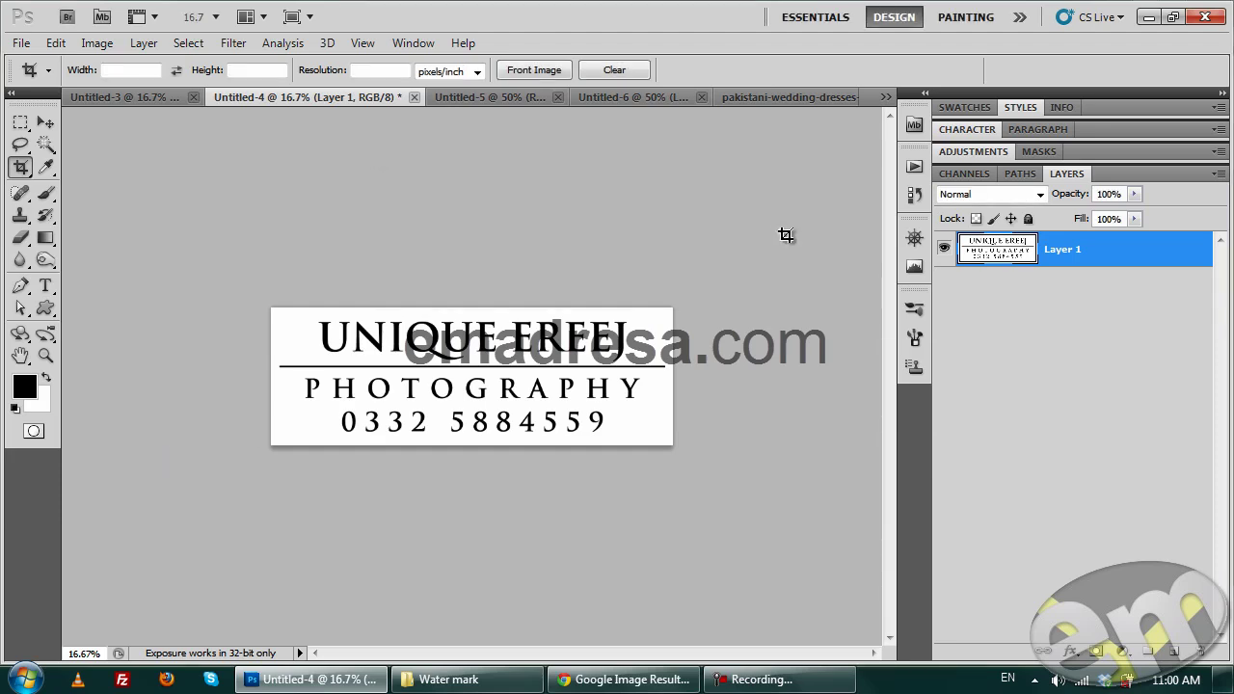
pyautogui.click(626, 96)
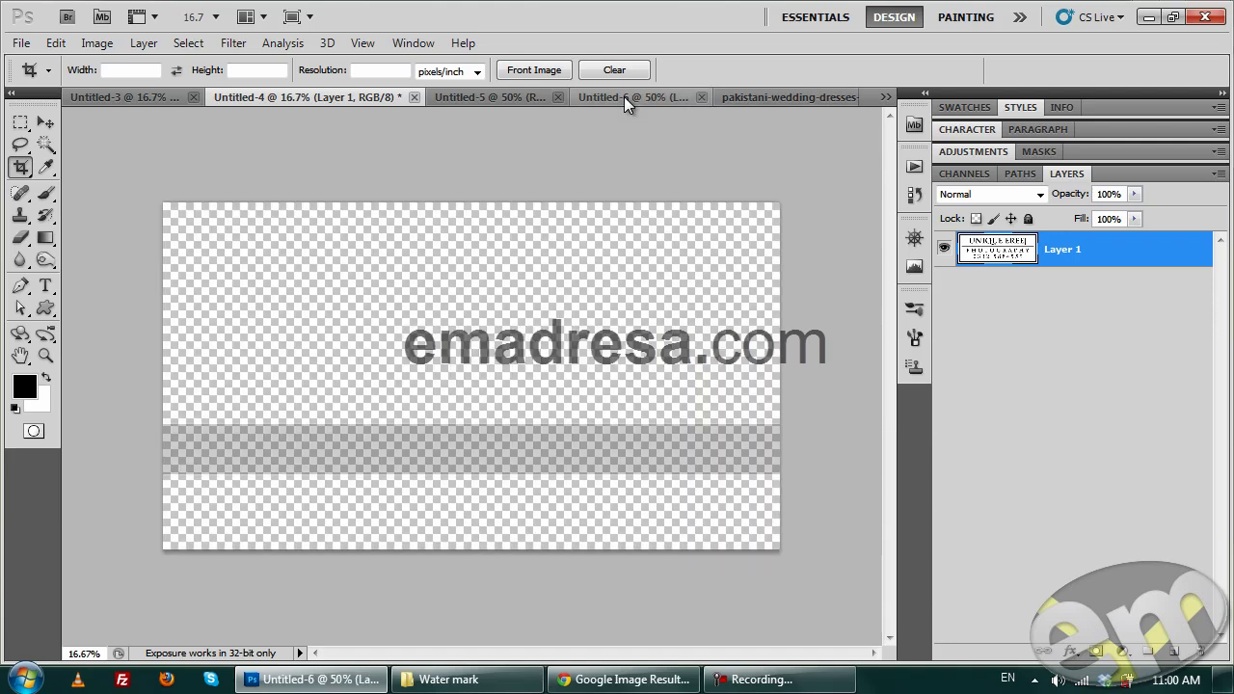
# Return to the bride photo and move the translucent bar lower over the bride's hands
pyautogui.click(777, 96)
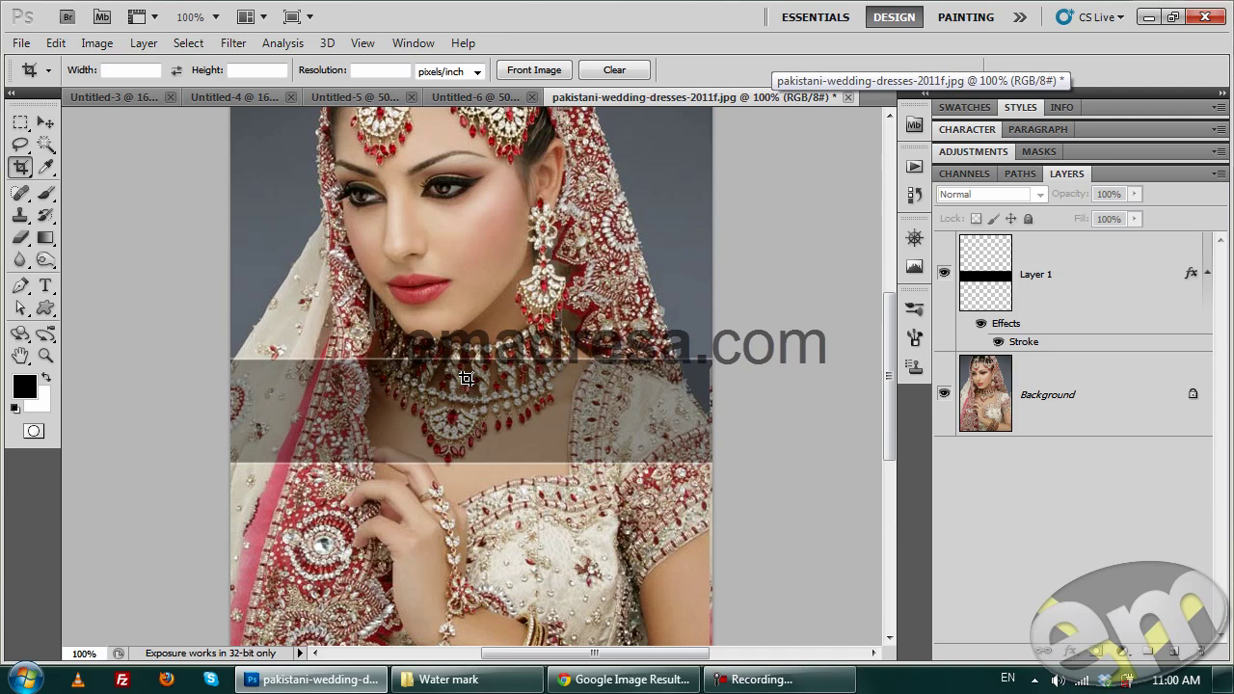
pyautogui.scroll(1, 465, 379)
pyautogui.scroll(2, 463, 382)
pyautogui.scroll(-1, 463, 382)
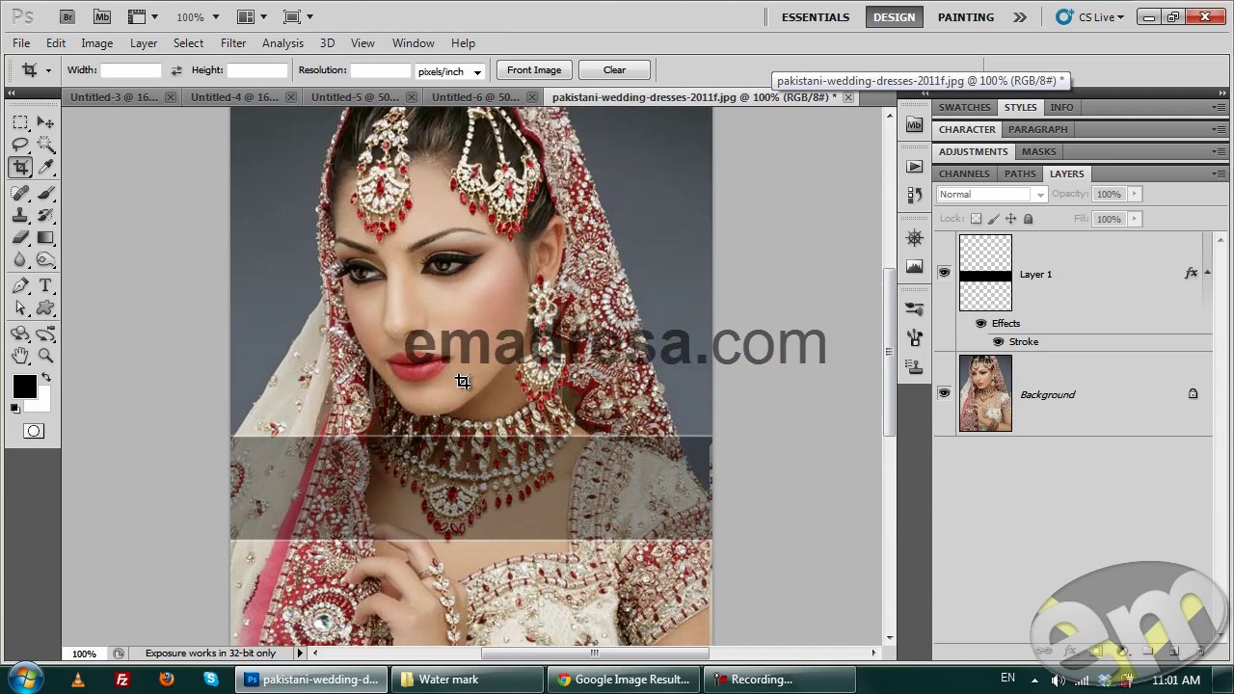
pyautogui.click(45, 123)
pyautogui.click(470, 472)
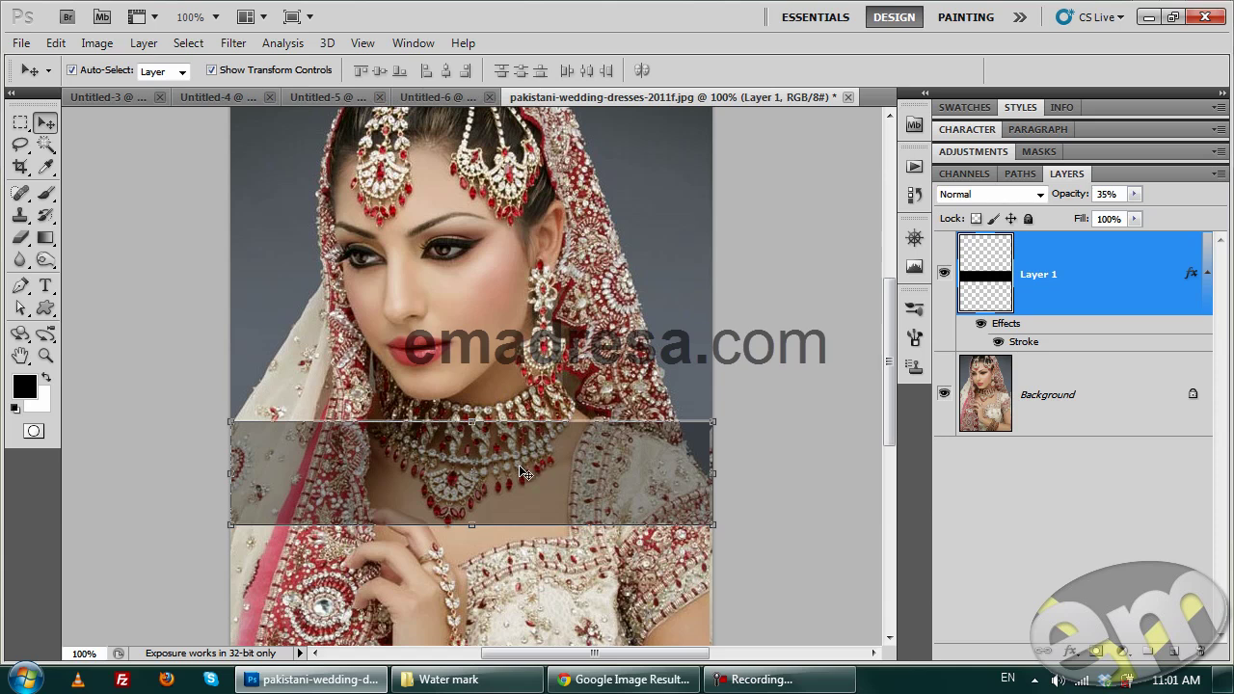
pyautogui.scroll(-5, 545, 429)
pyautogui.moveTo(580, 316); pyautogui.dragTo(591, 471)
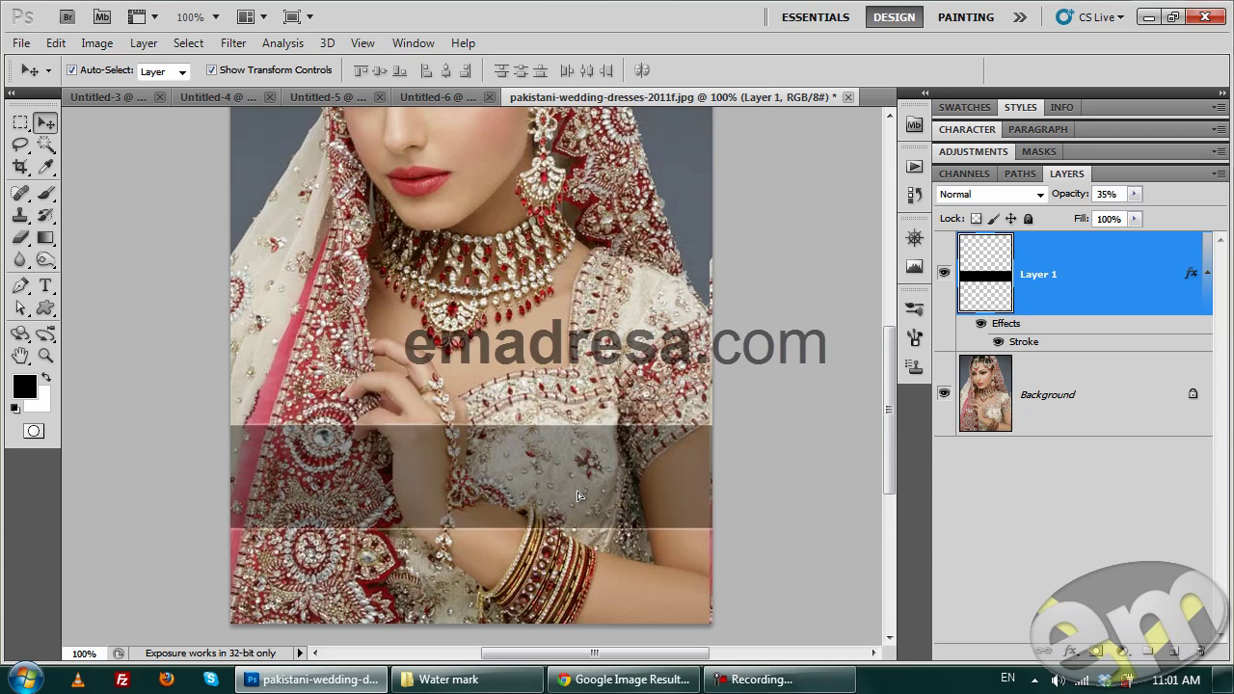
pyautogui.moveTo(591, 470)
pyautogui.mouseDown()
pyautogui.moveTo(575, 485)
pyautogui.moveTo(576, 466)
pyautogui.mouseUp()
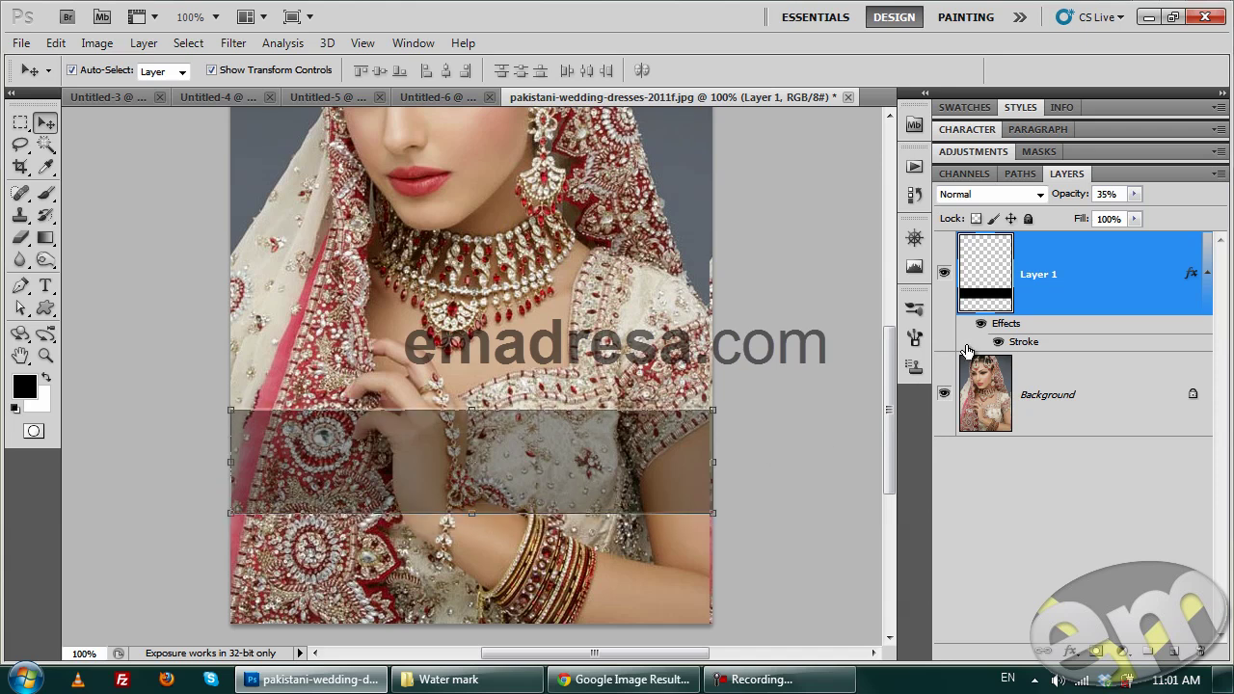
# Set the bar layer's opacity to about 50% and switch to the Brush tool
pyautogui.moveTo(1067, 196); pyautogui.dragTo(1073, 197)
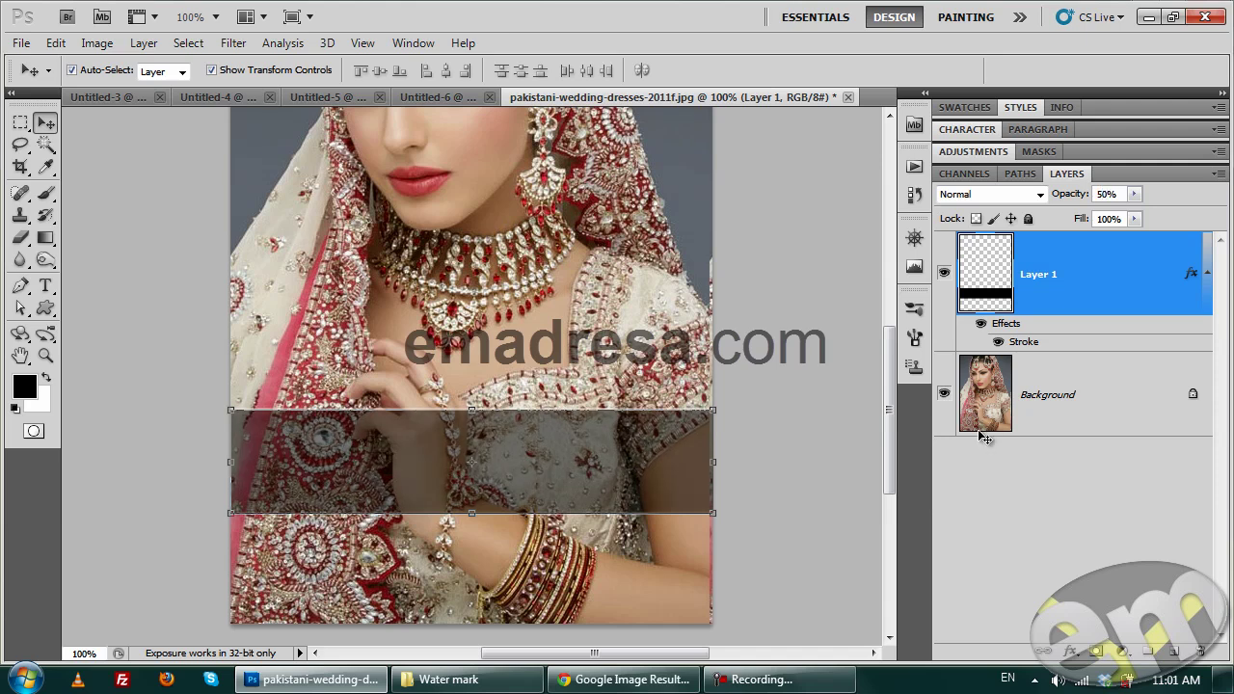
pyautogui.click(810, 463)
pyautogui.scroll(2, 829, 465)
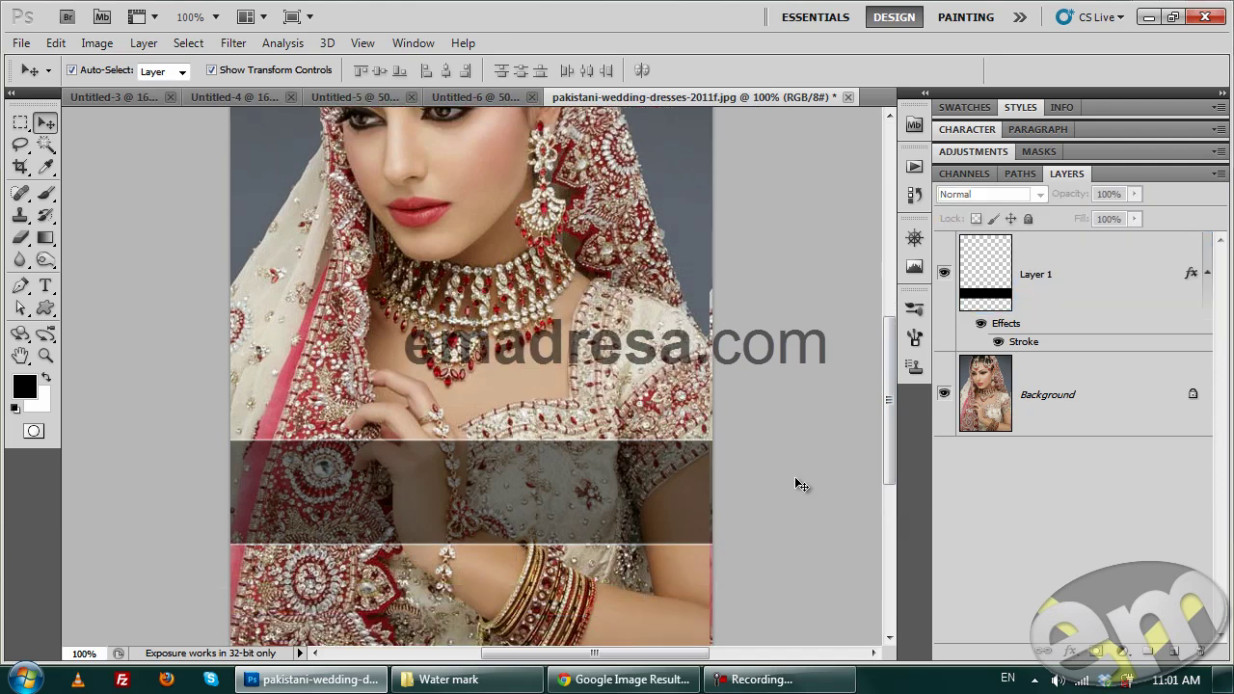
pyautogui.click(45, 193)
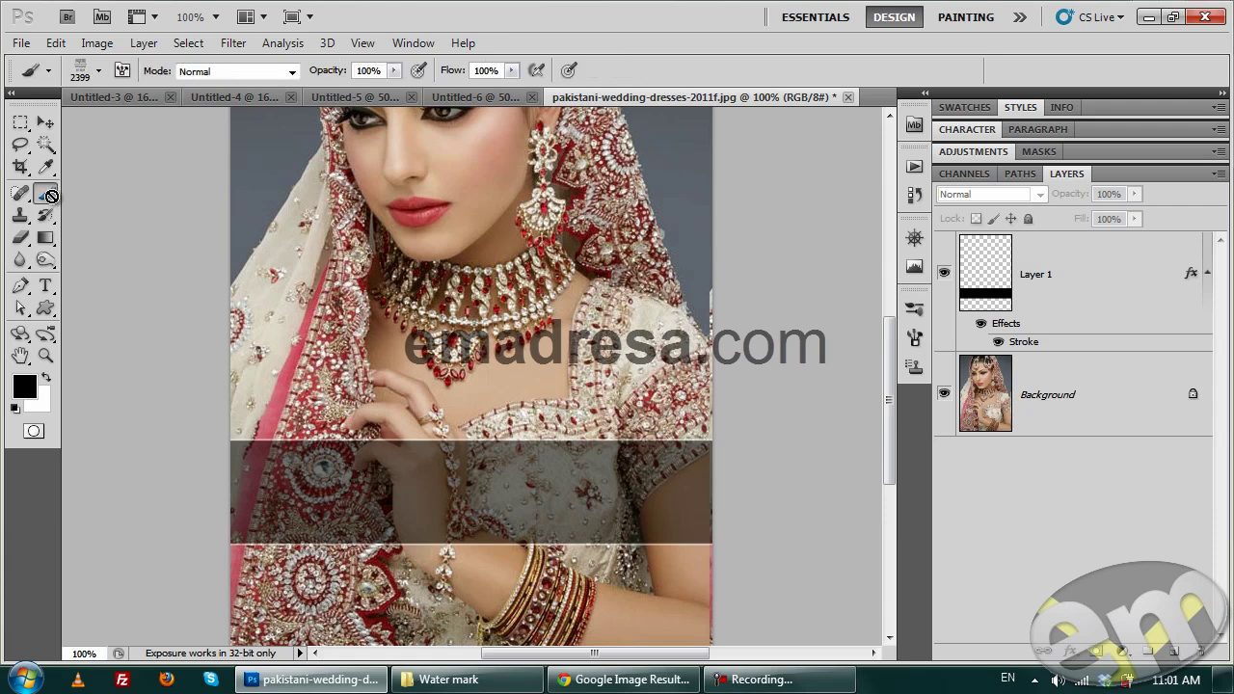
# Add a new Layer 2 above the band and set the logo brush to about 193 px
pyautogui.click(100, 72)
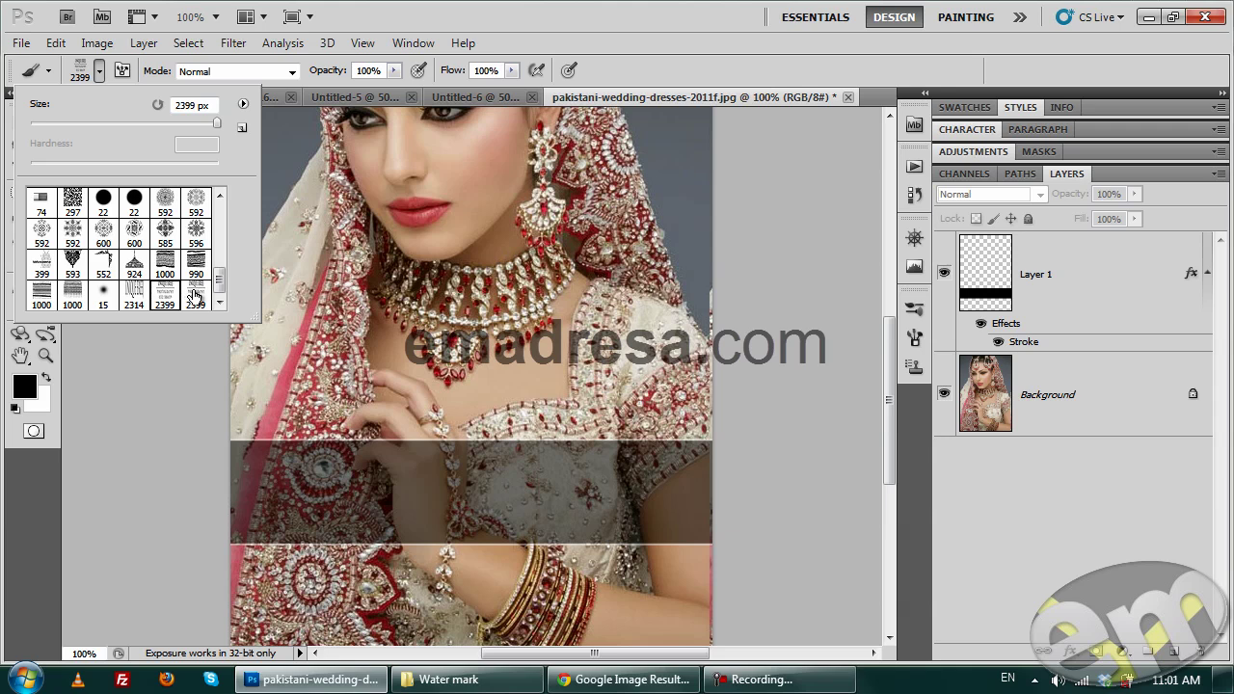
pyautogui.click(1118, 328)
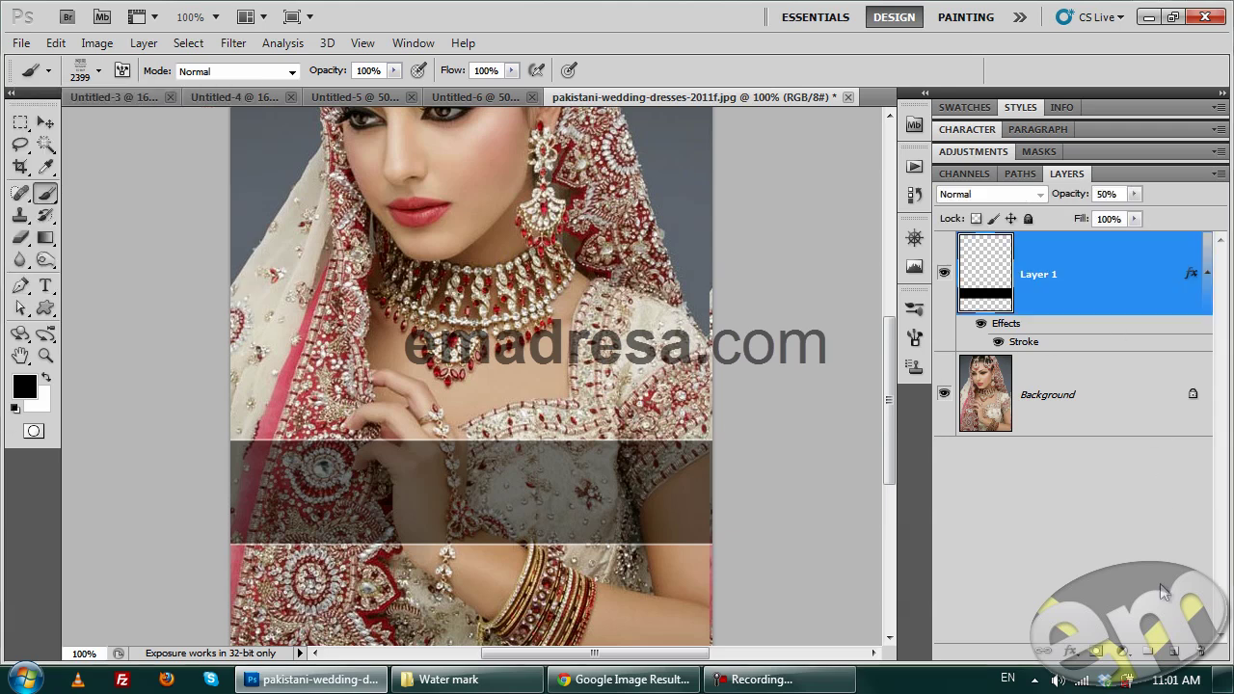
pyautogui.click(1175, 652)
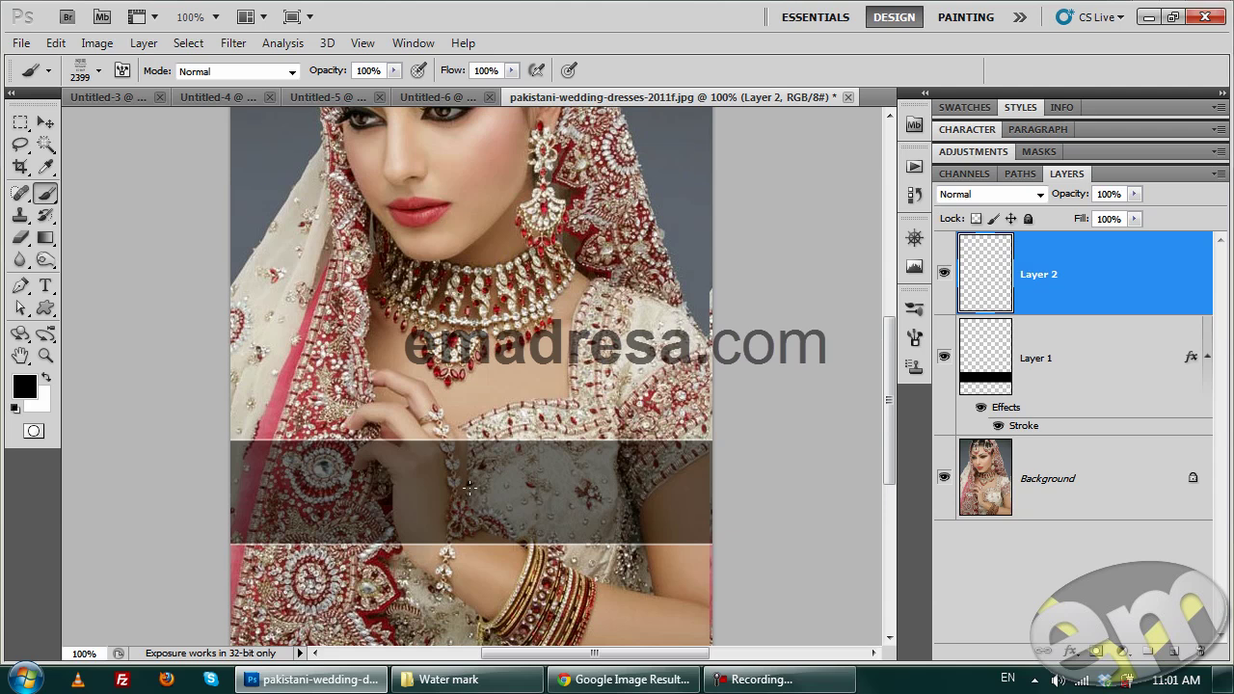
pyautogui.rightClick(444, 429)
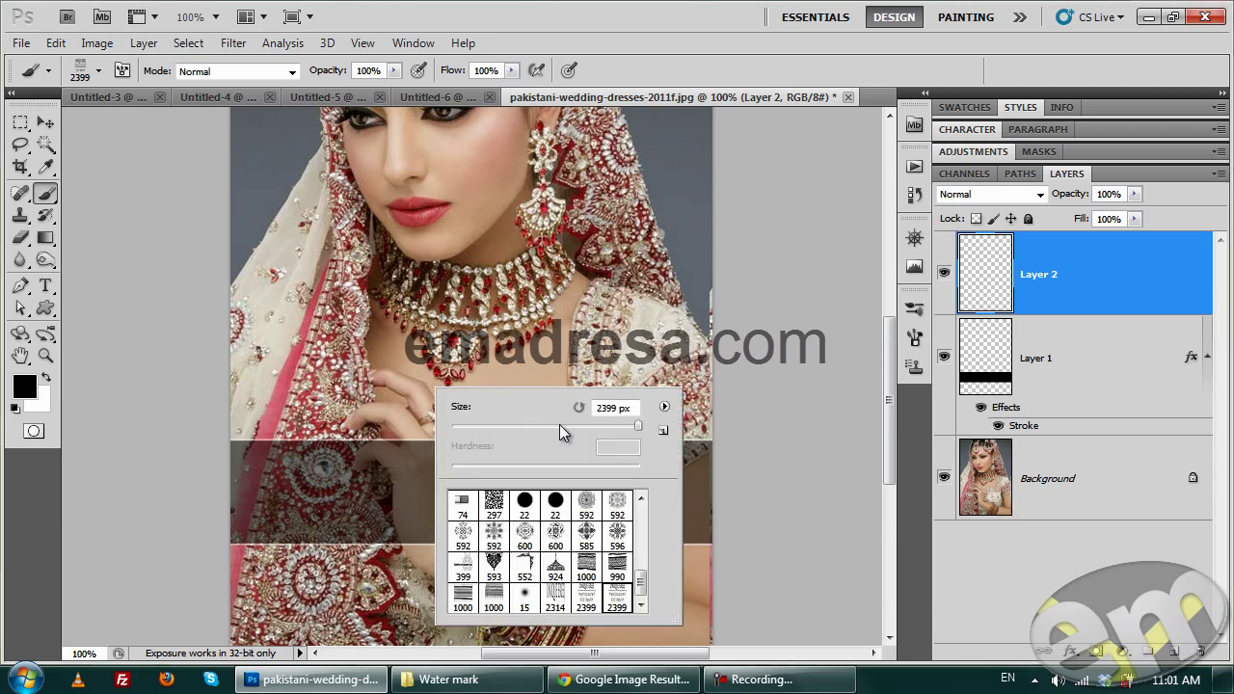
pyautogui.moveTo(535, 425); pyautogui.dragTo(588, 425)
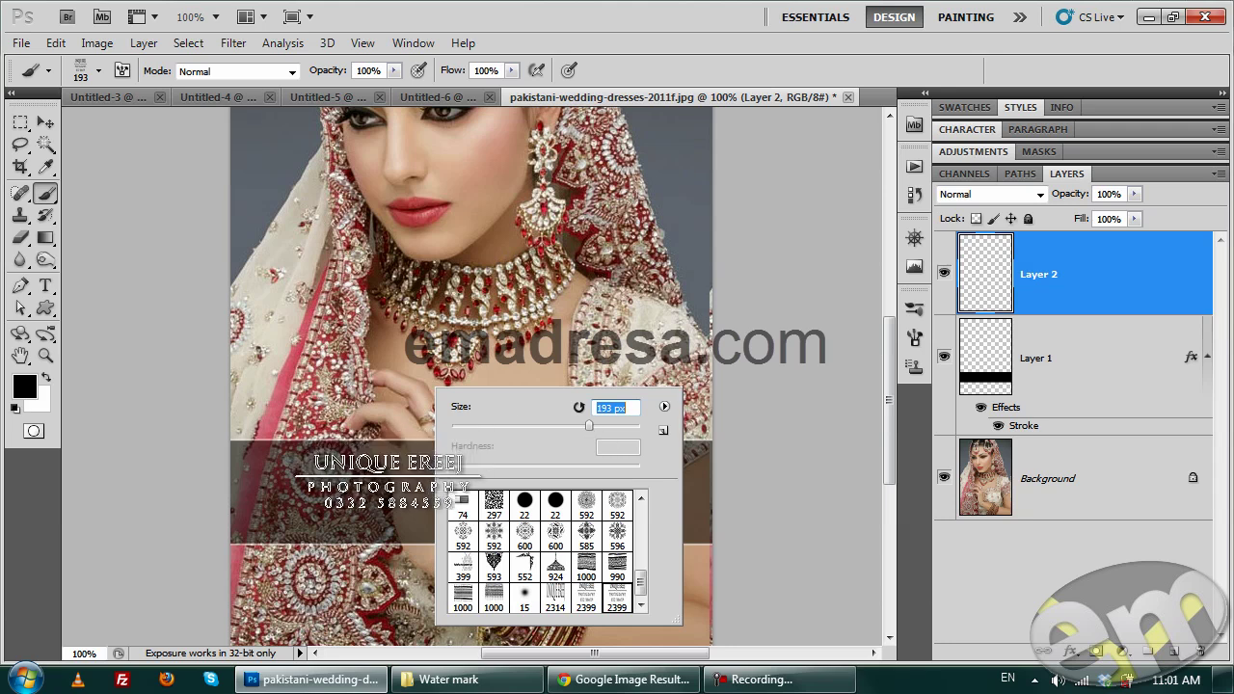
pyautogui.click(593, 114)
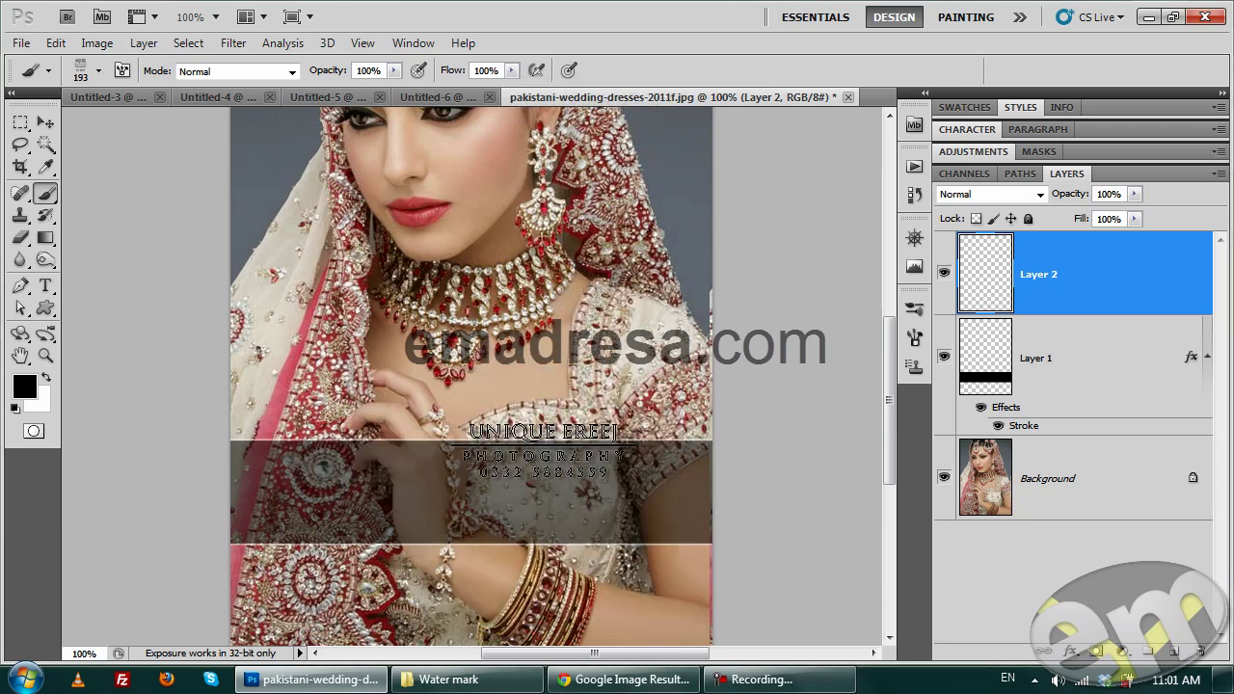
# Stamp the logo in white on the band, resizing the brush to 250 px
pyautogui.click(491, 479)
pyautogui.press(']')
pyautogui.press(']')
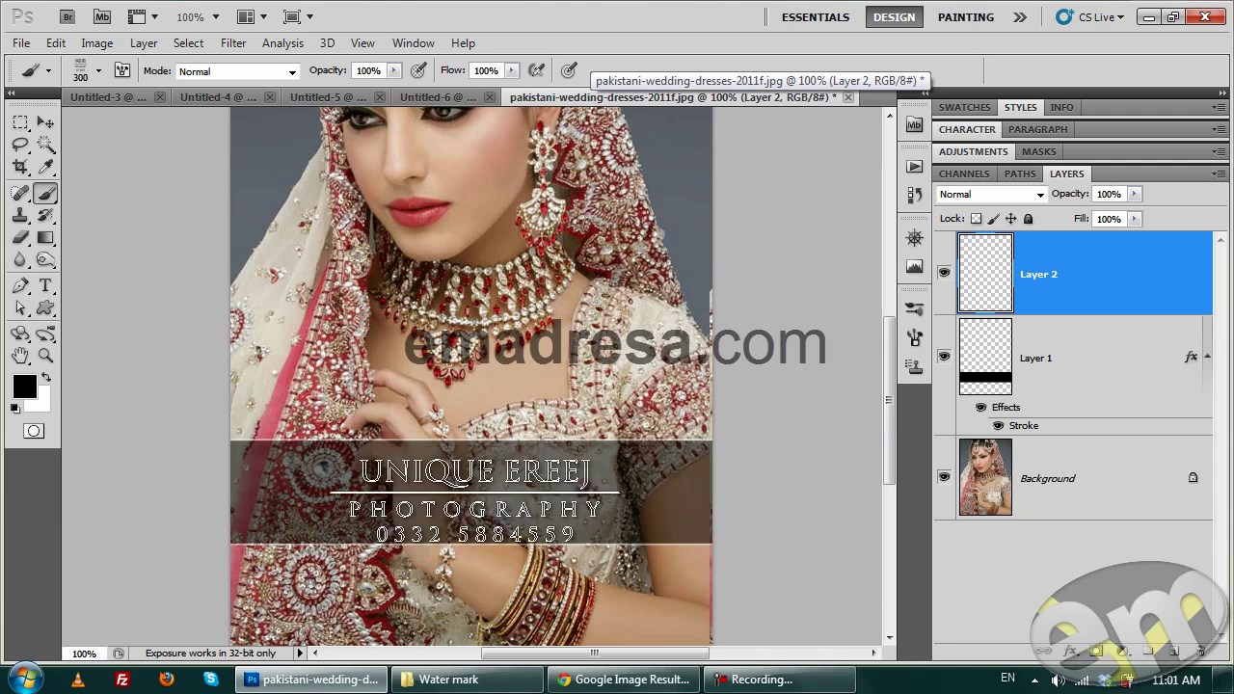
pyautogui.press(']')
pyautogui.press(']')
pyautogui.press(']')
pyautogui.press('[')
pyautogui.press('[')
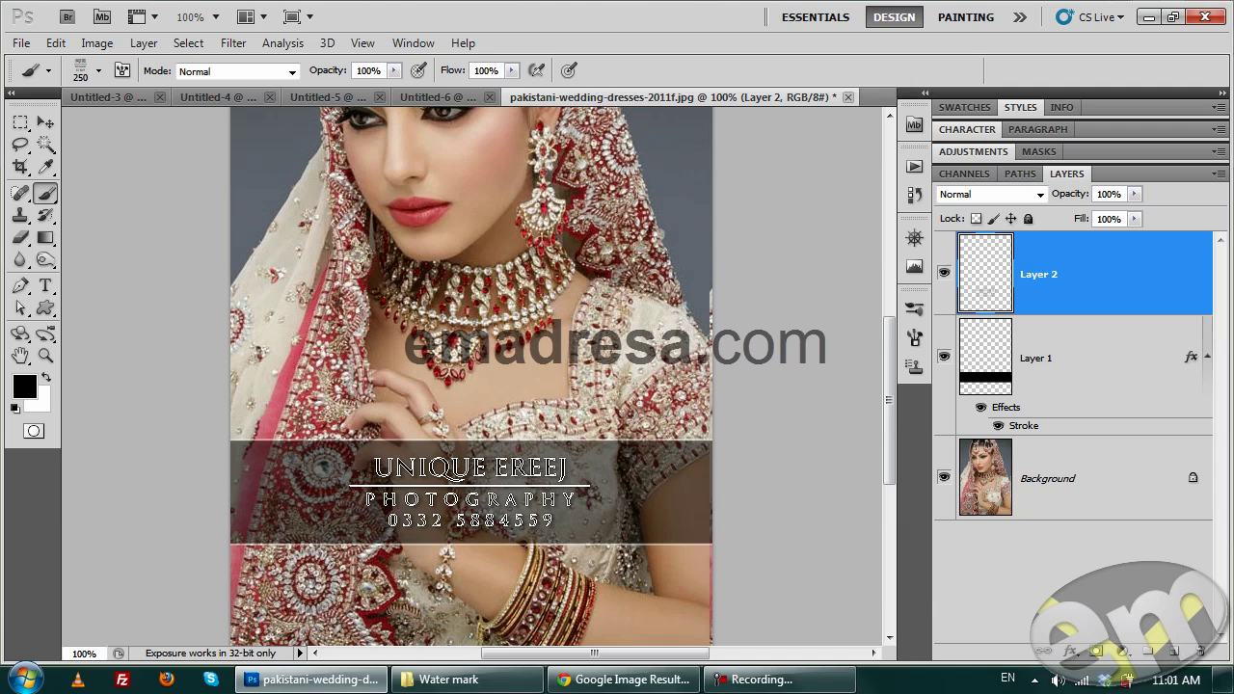
pyautogui.click(472, 494)
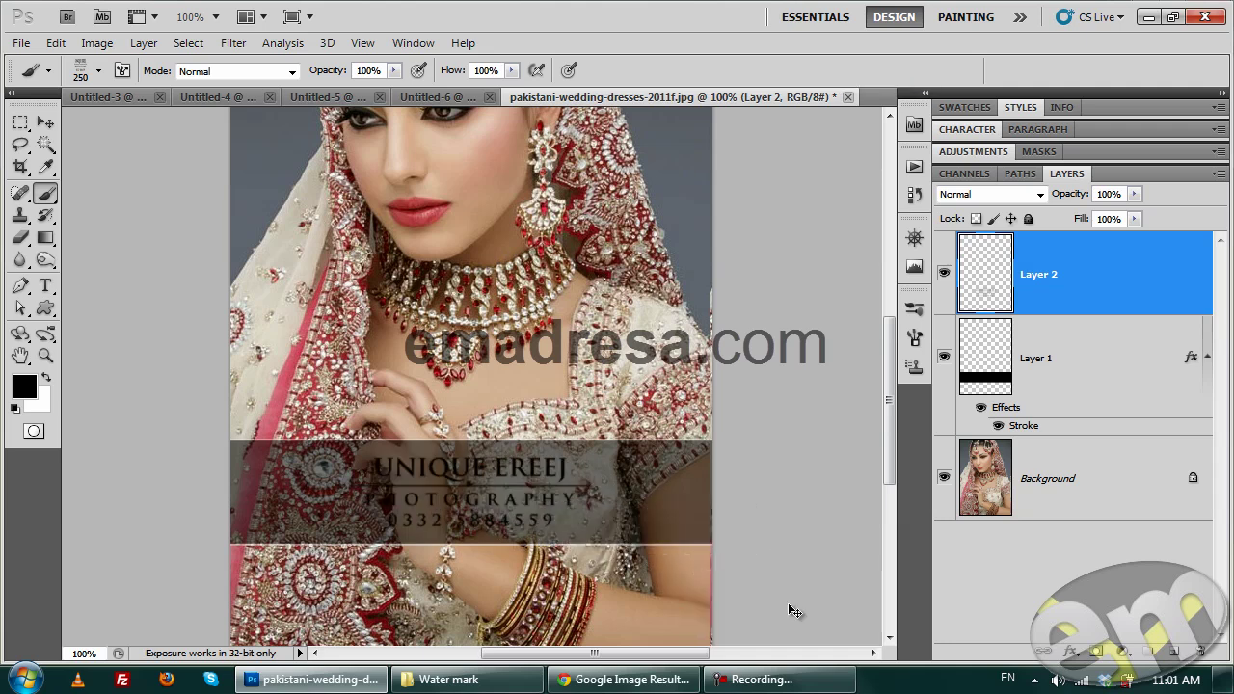
pyautogui.hotkey('ctrl', 'alt', 'z')
pyautogui.hotkey('ctrl', 'alt', 'z')
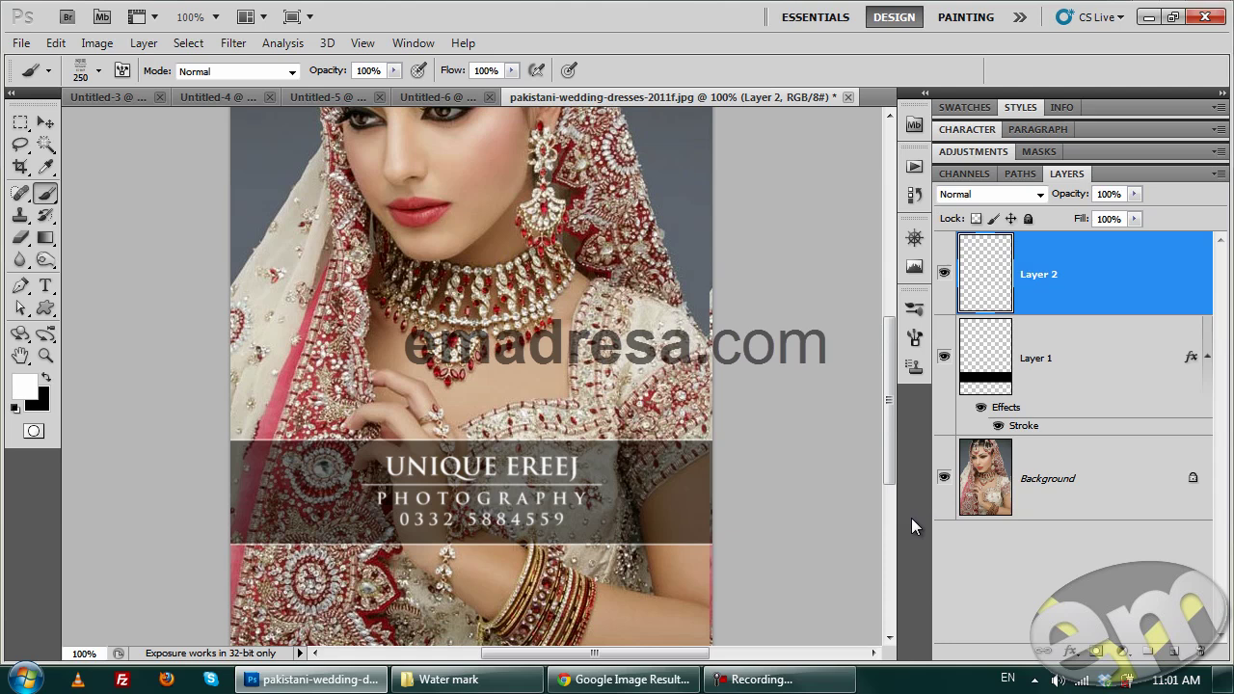
# Centre the stamped logo horizontally on the band with Align Horizontal Centers
pyautogui.keyDown('ctrl'); pyautogui.click(1075, 371); pyautogui.keyUp('ctrl')
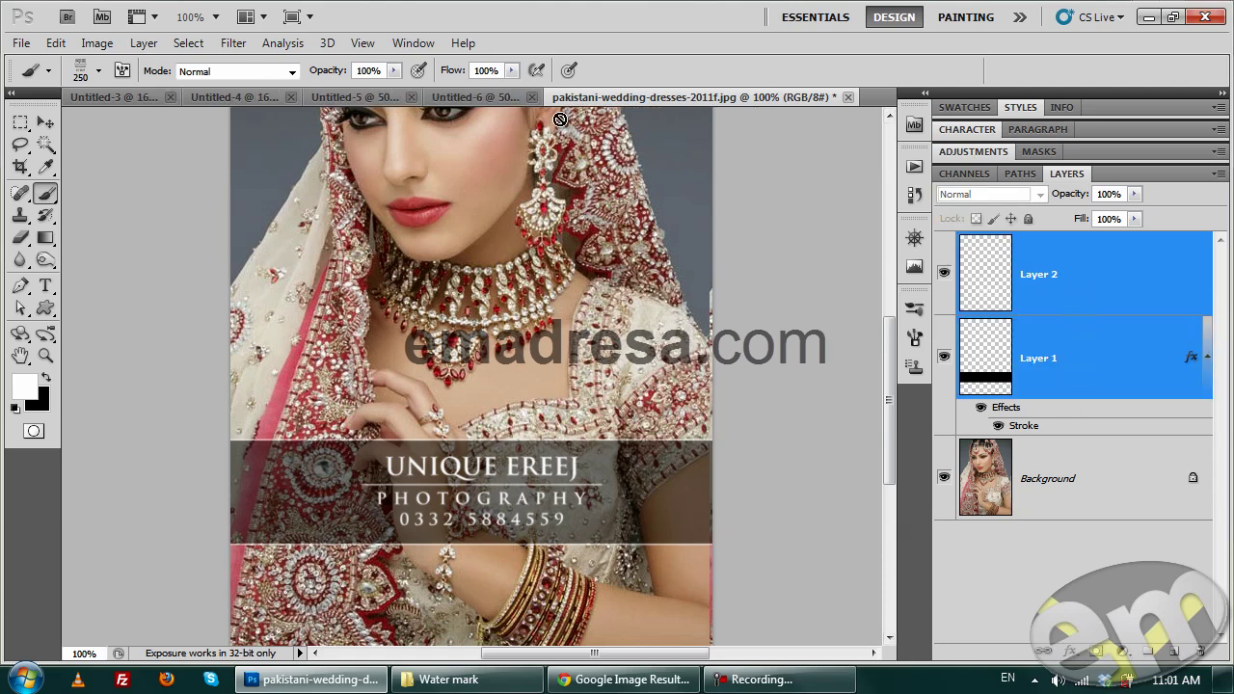
pyautogui.click(45, 124)
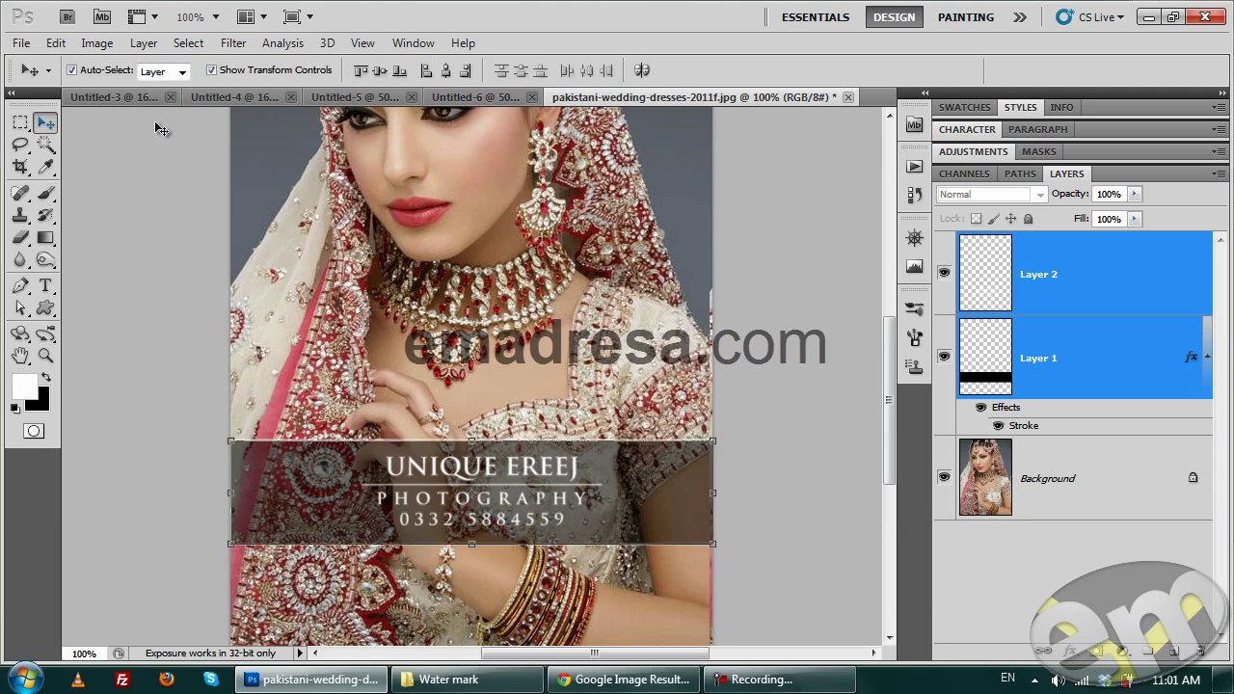
pyautogui.click(445, 73)
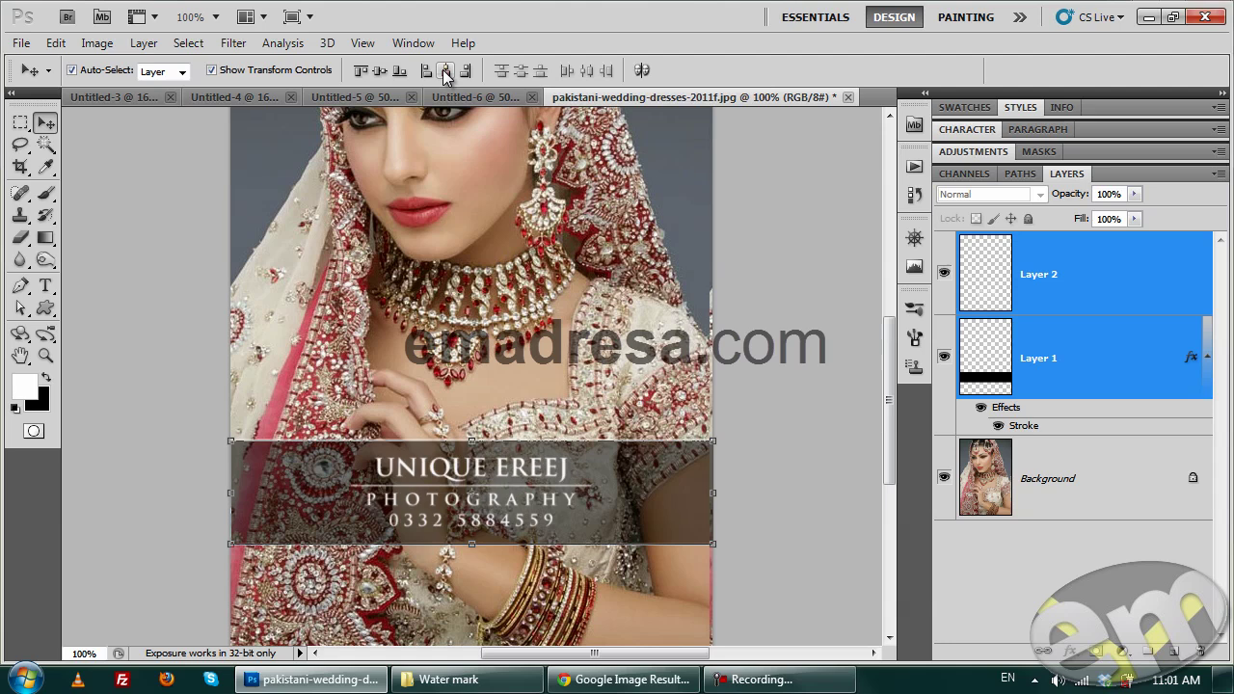
pyautogui.click(852, 511)
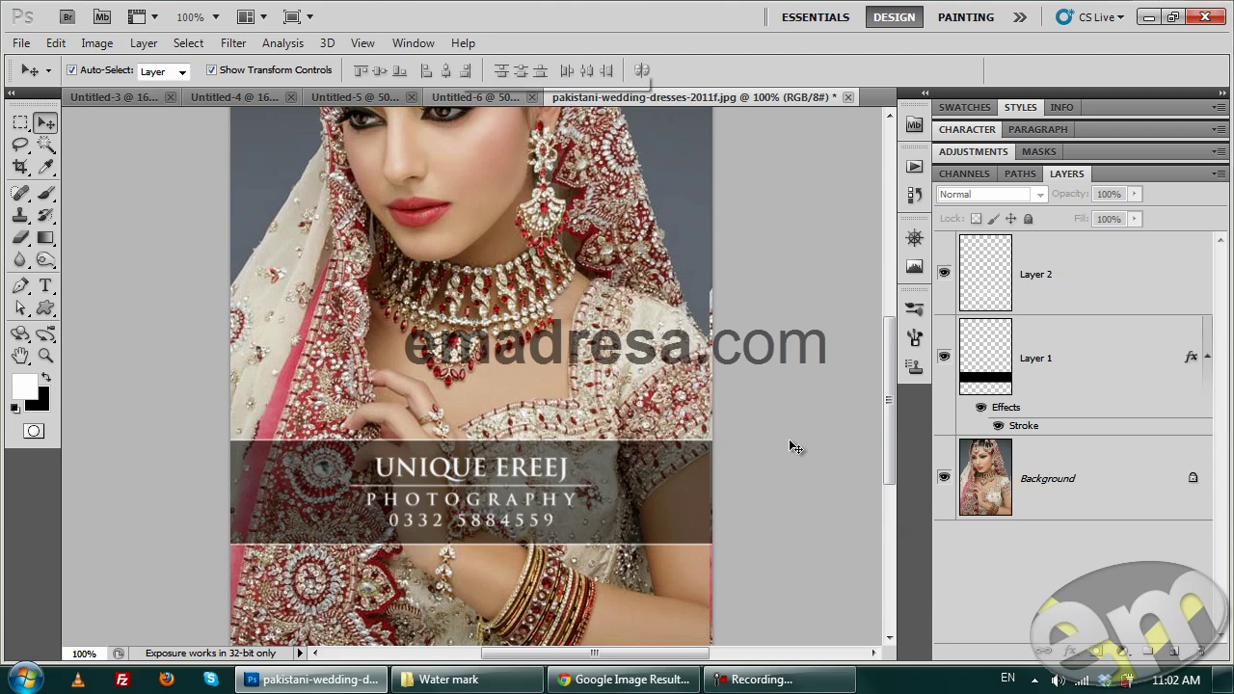
pyautogui.click(46, 192)
pyautogui.click(98, 71)
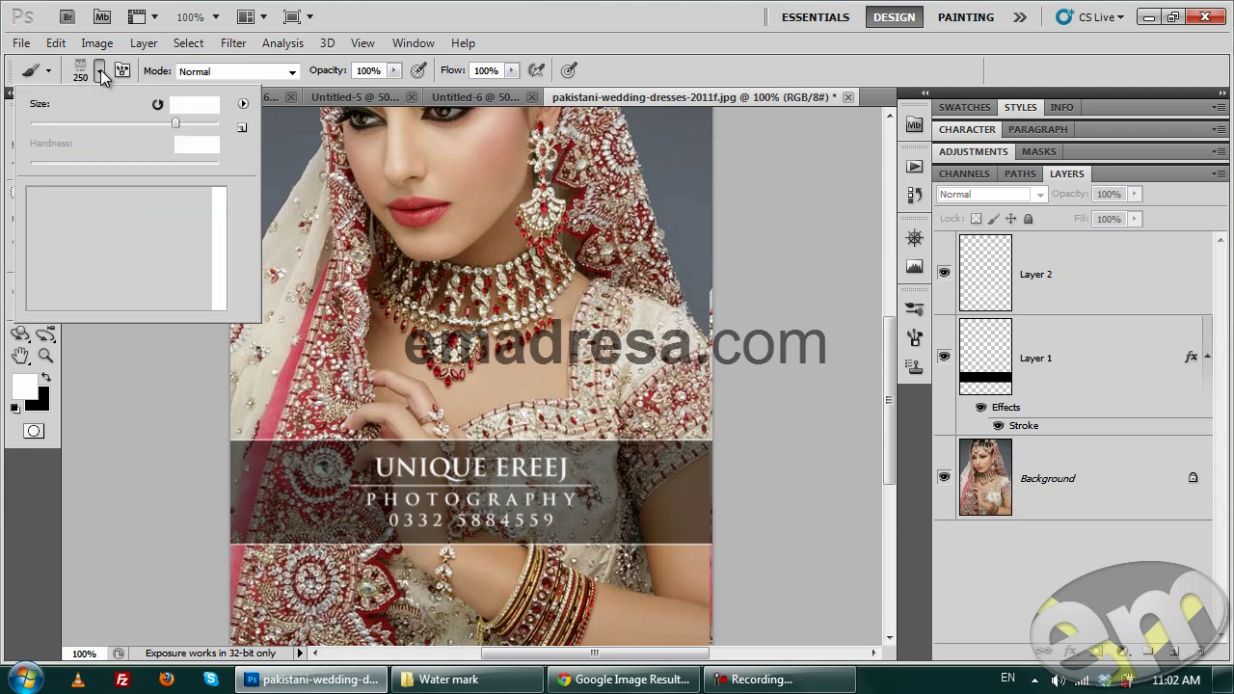
pyautogui.click(609, 97)
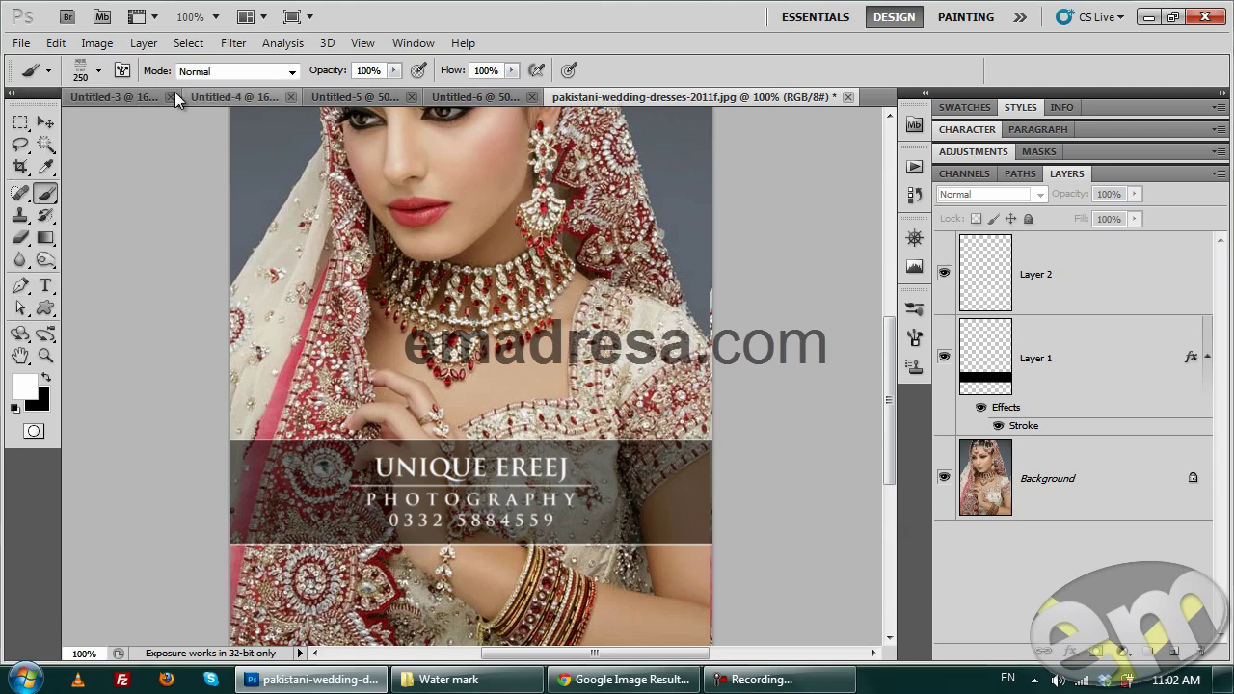
pyautogui.click(137, 92)
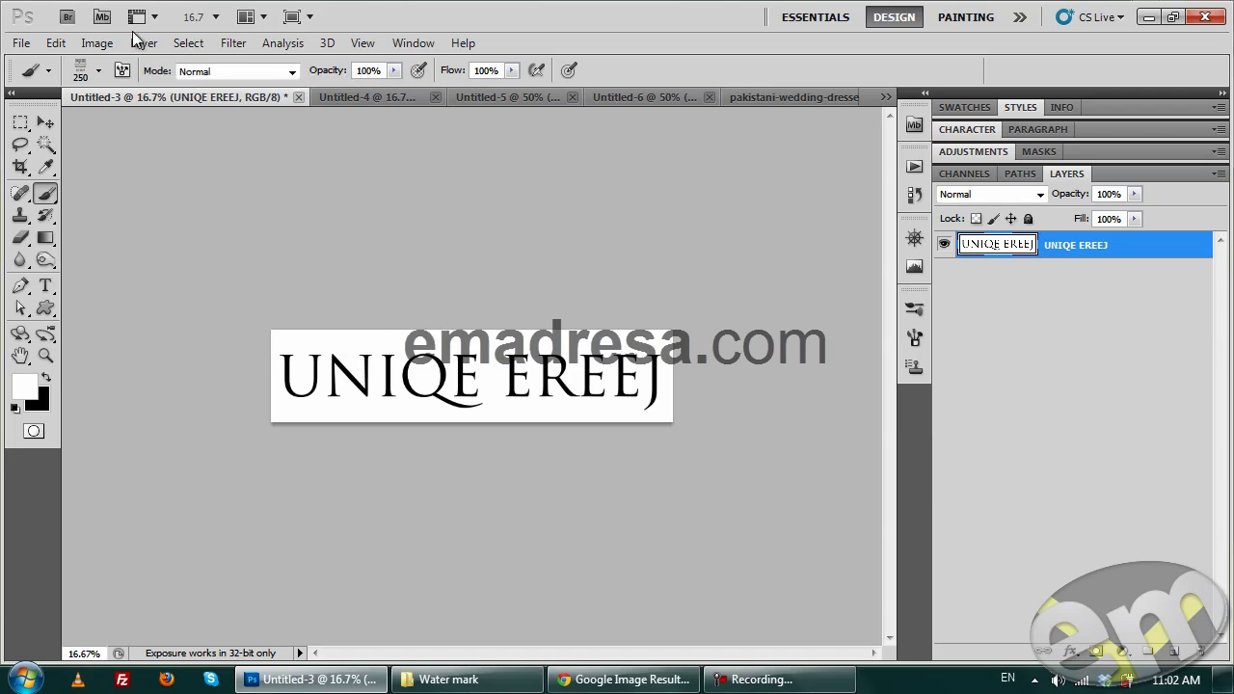
pyautogui.click(56, 43)
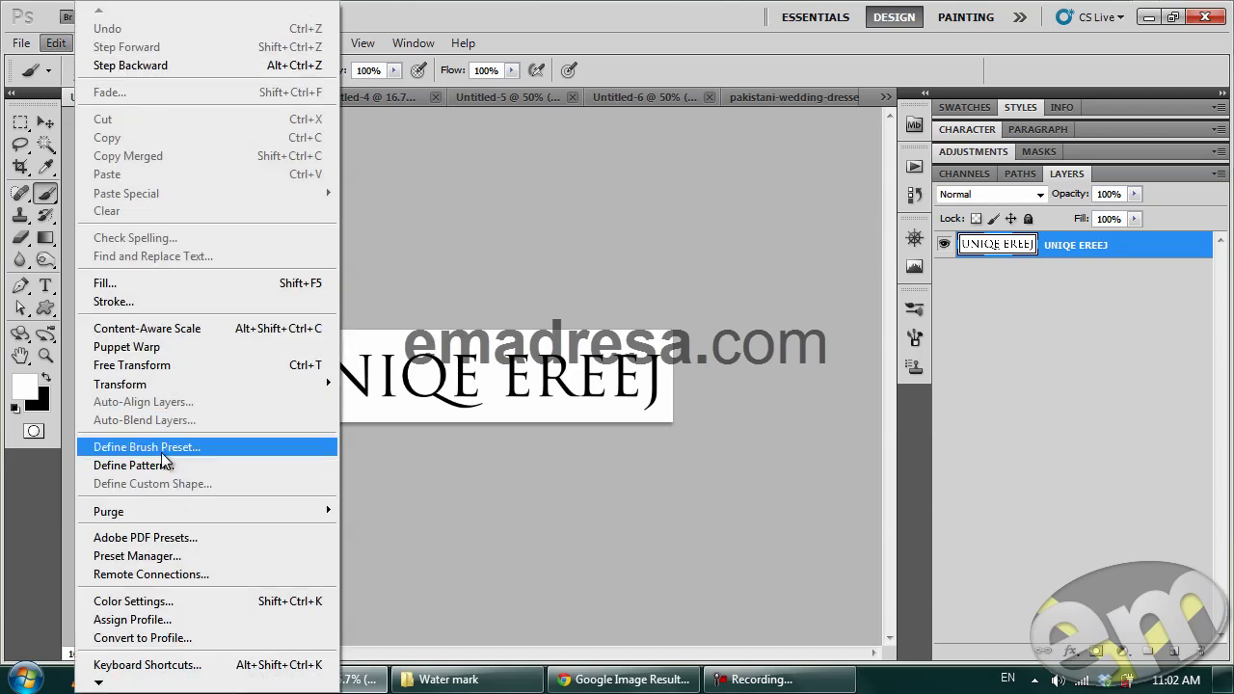
pyautogui.click(773, 95)
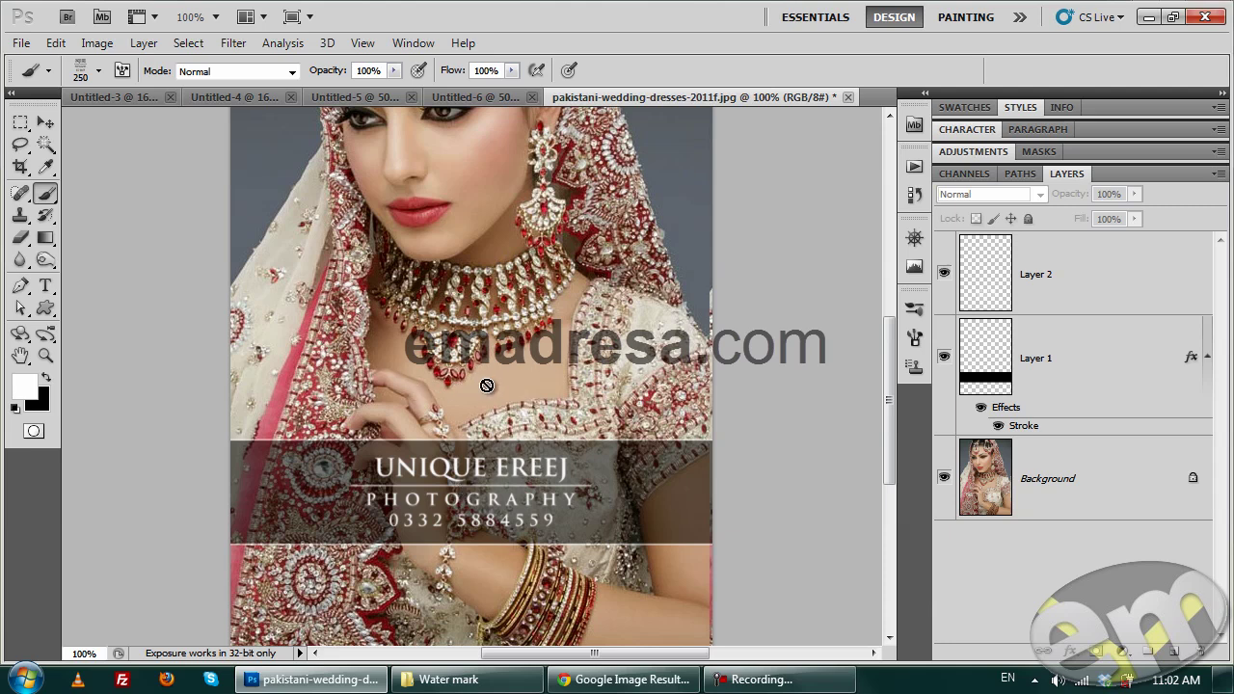
pyautogui.click(1084, 298)
# Add Layer 3 and choose the 2314 studio-name brush, sized to about 370 px
pyautogui.click(1179, 652)
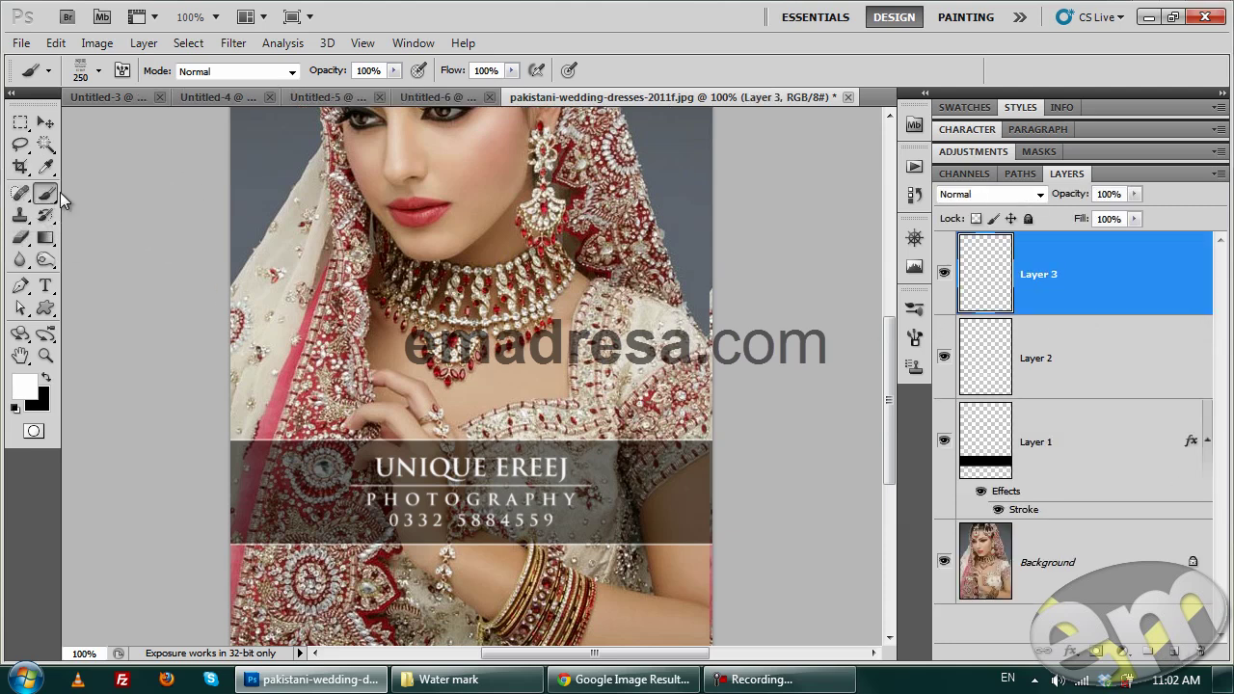
pyautogui.click(98, 71)
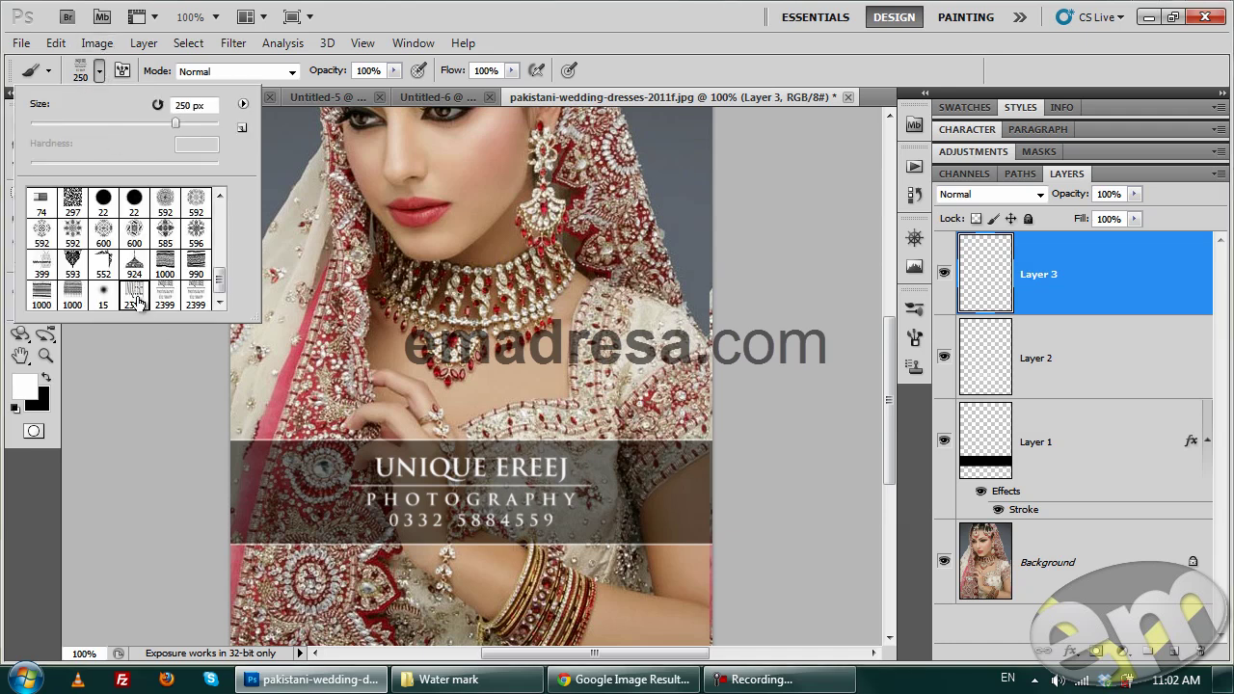
pyautogui.click(134, 294)
pyautogui.click(654, 109)
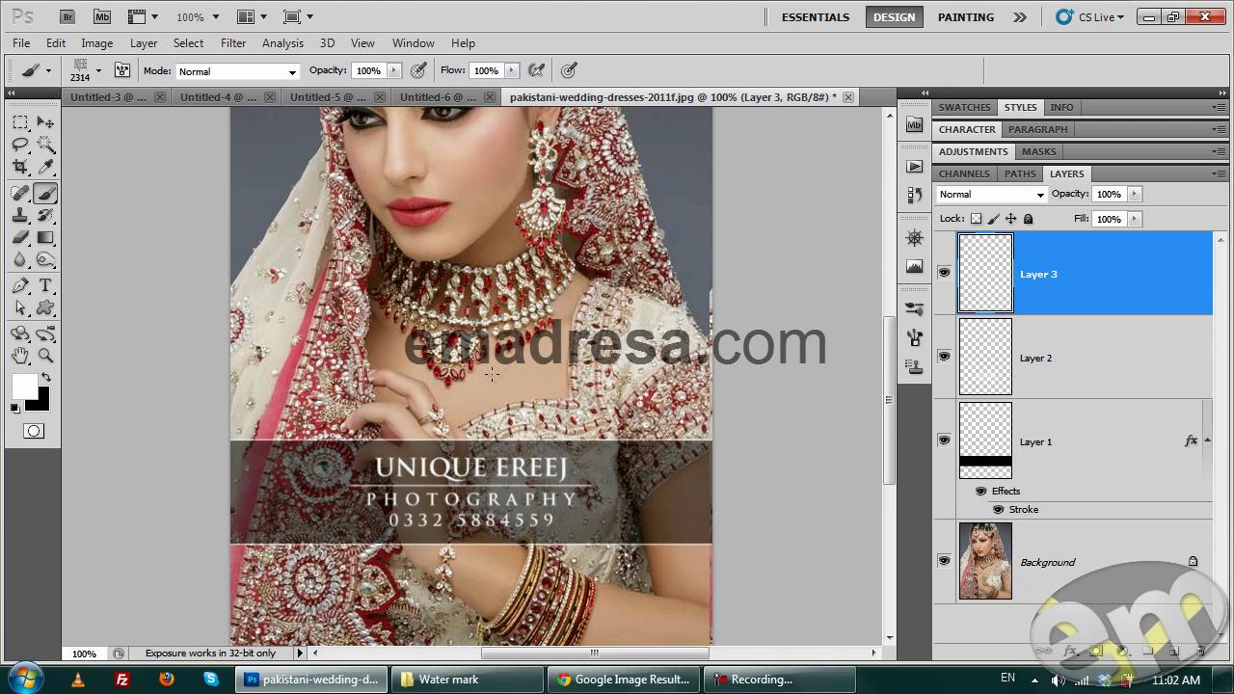
pyautogui.rightClick(701, 414)
pyautogui.moveTo(701, 414); pyautogui.dragTo(694, 415)
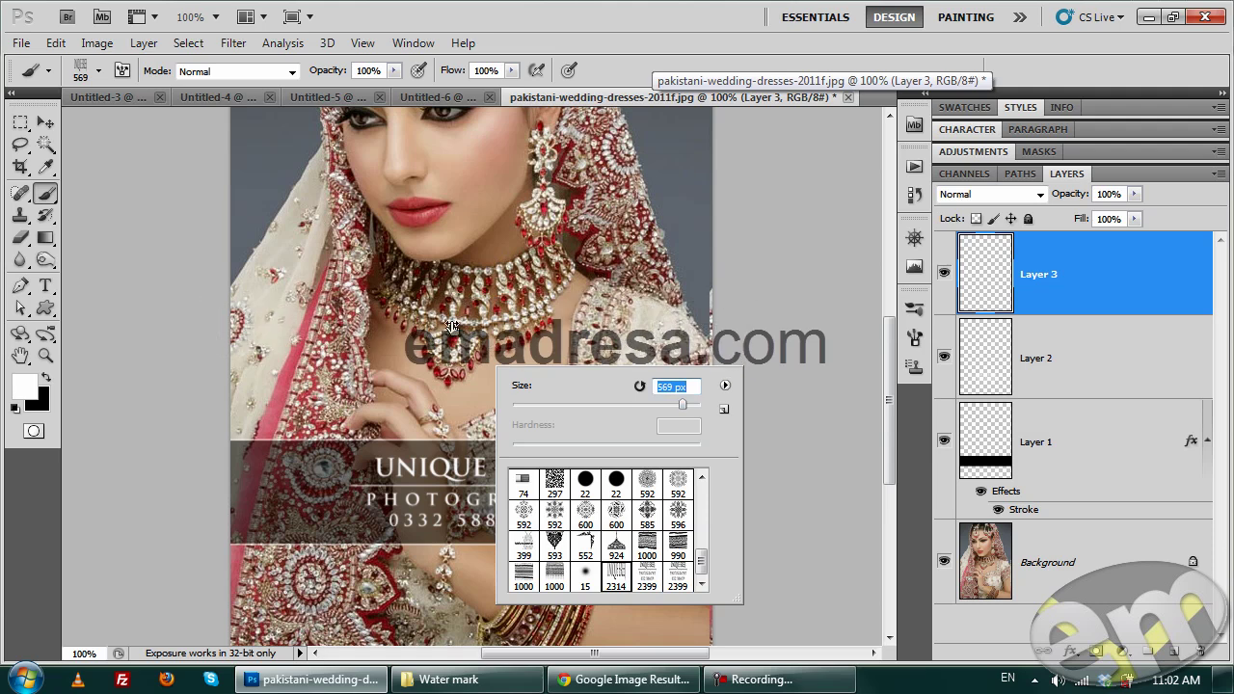
pyautogui.moveTo(683, 411); pyautogui.dragTo(671, 411)
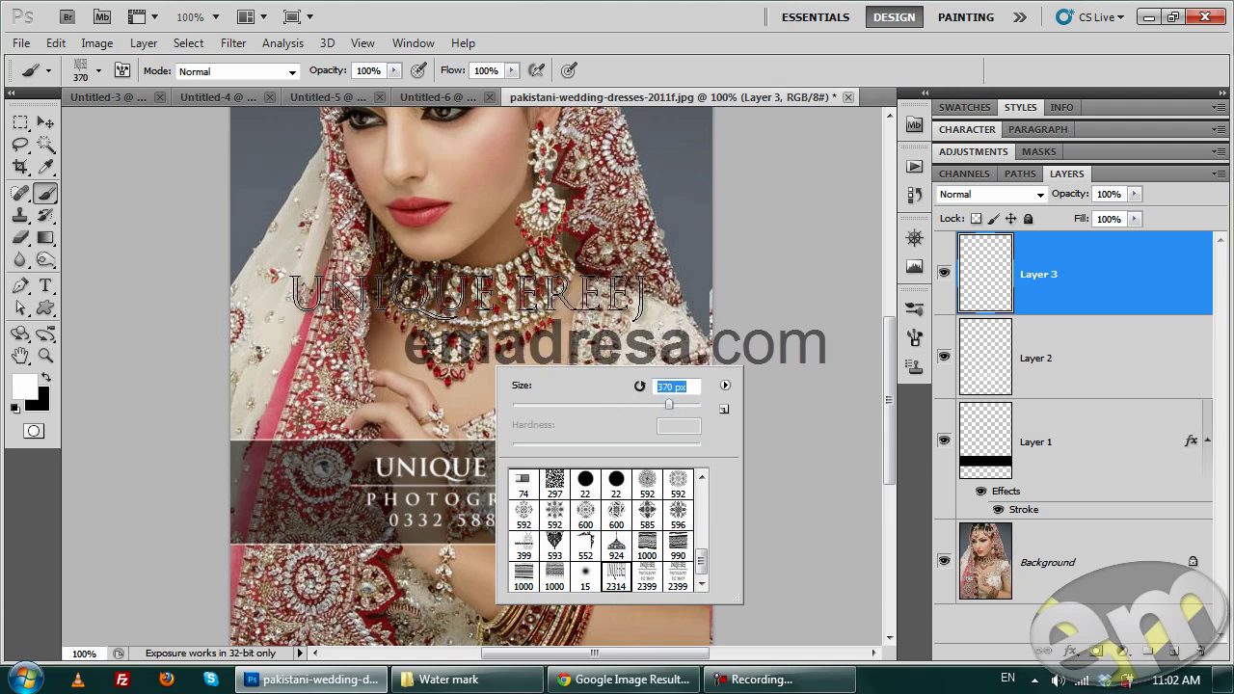
pyautogui.click(615, 172)
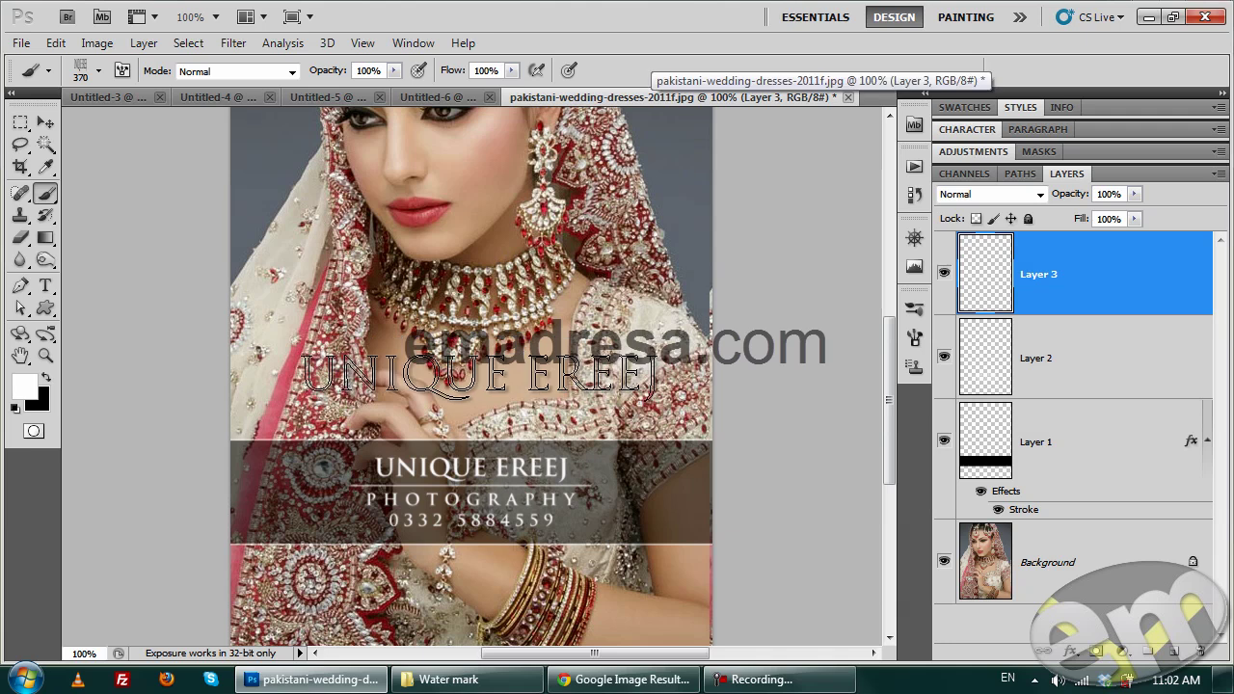
# Set the brush to 400 px and stamp the white studio name above the band
pyautogui.press(']')
pyautogui.press(']')
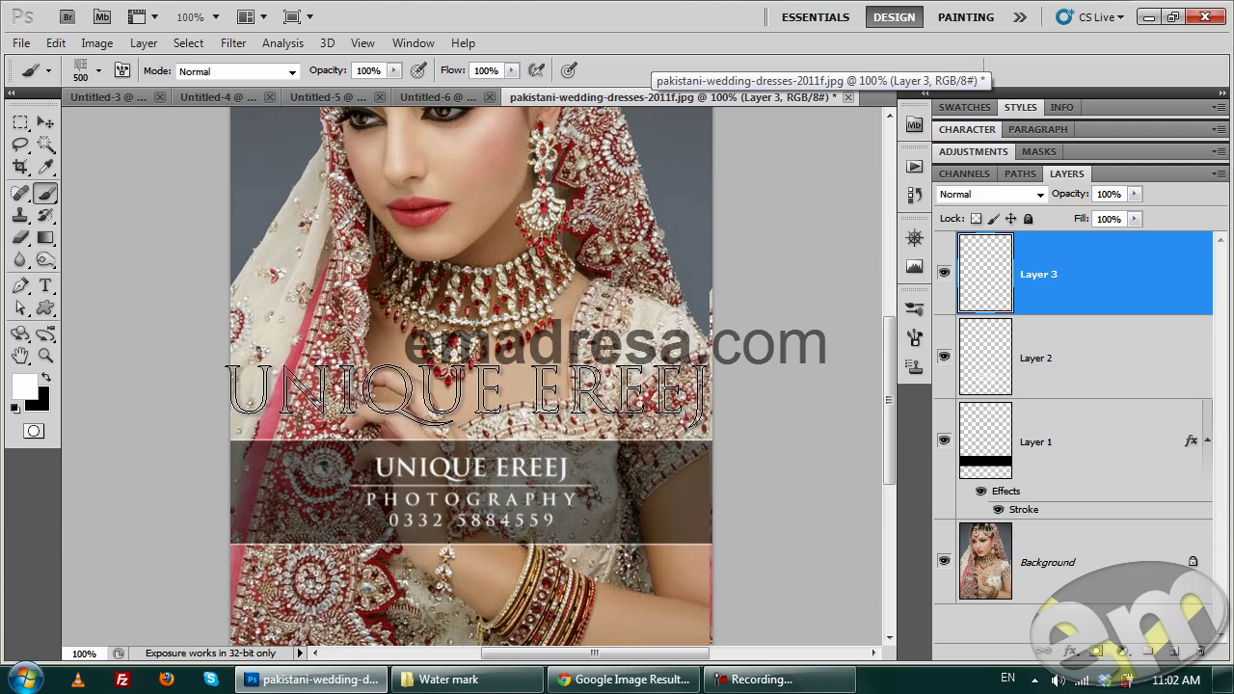
pyautogui.press('[')
pyautogui.click(463, 395)
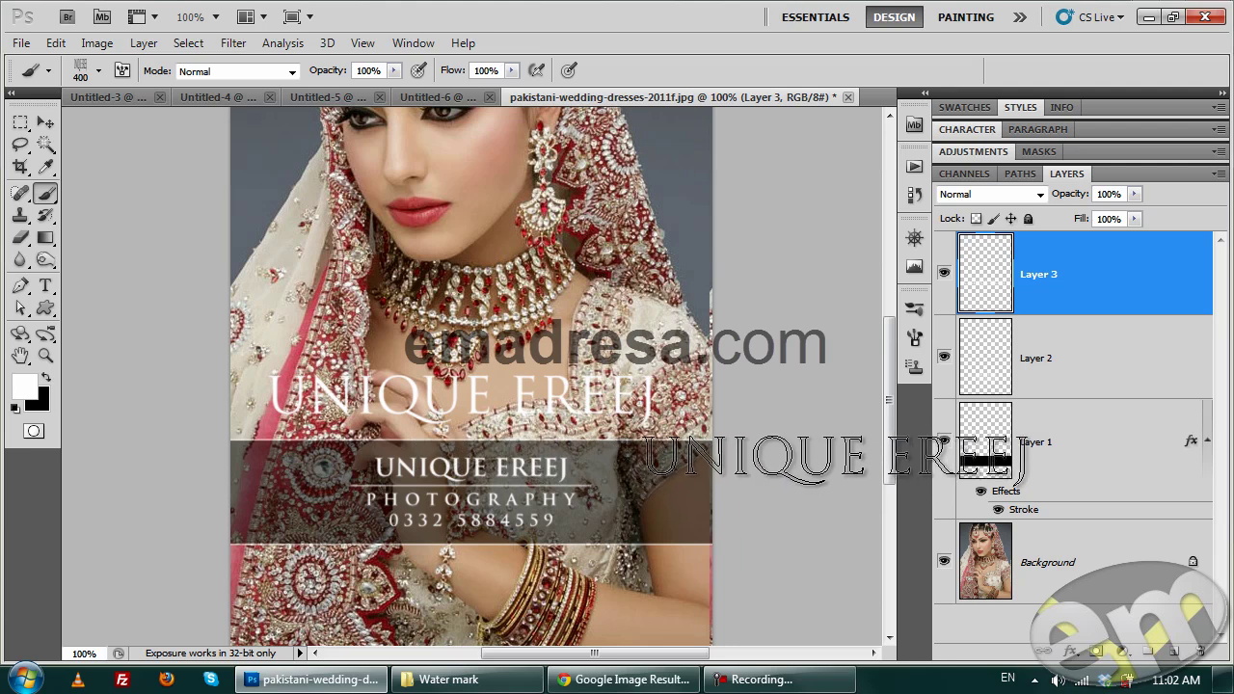
pyautogui.keyDown('ctrl'); pyautogui.click(1143, 564); pyautogui.keyUp('ctrl')
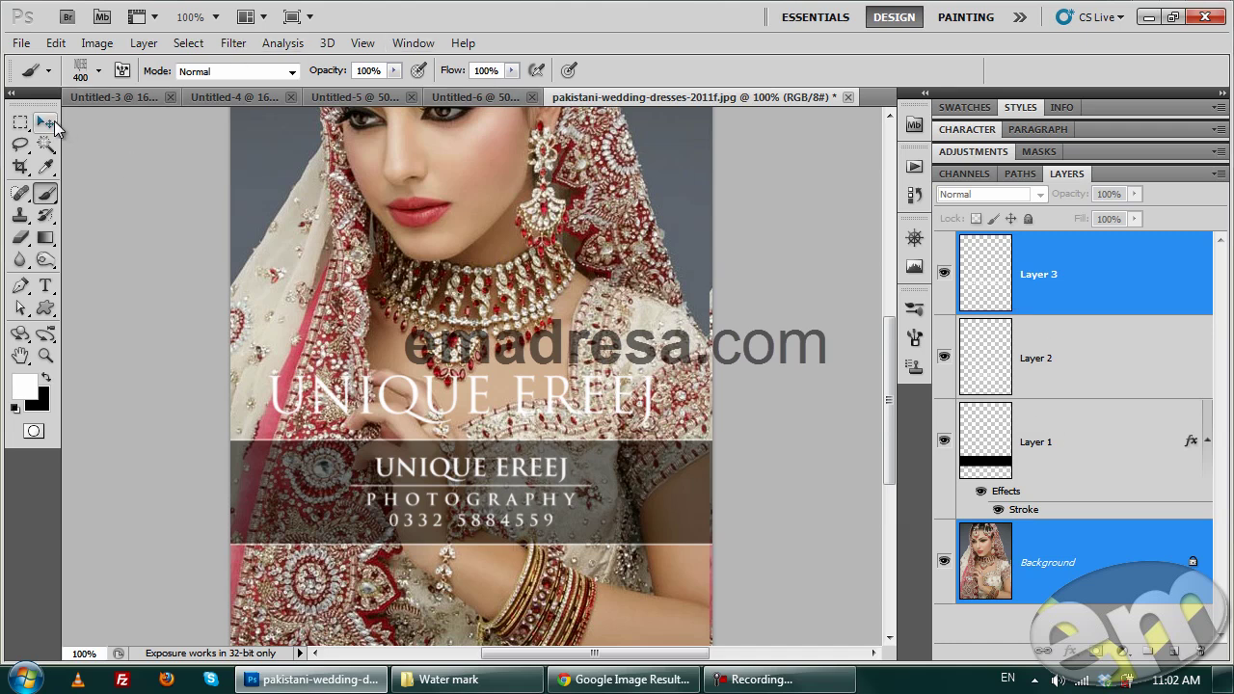
# Centre the UNIQUE EREEJ title horizontally on the photo with Align Horizontal Centers
pyautogui.click(46, 123)
pyautogui.click(445, 73)
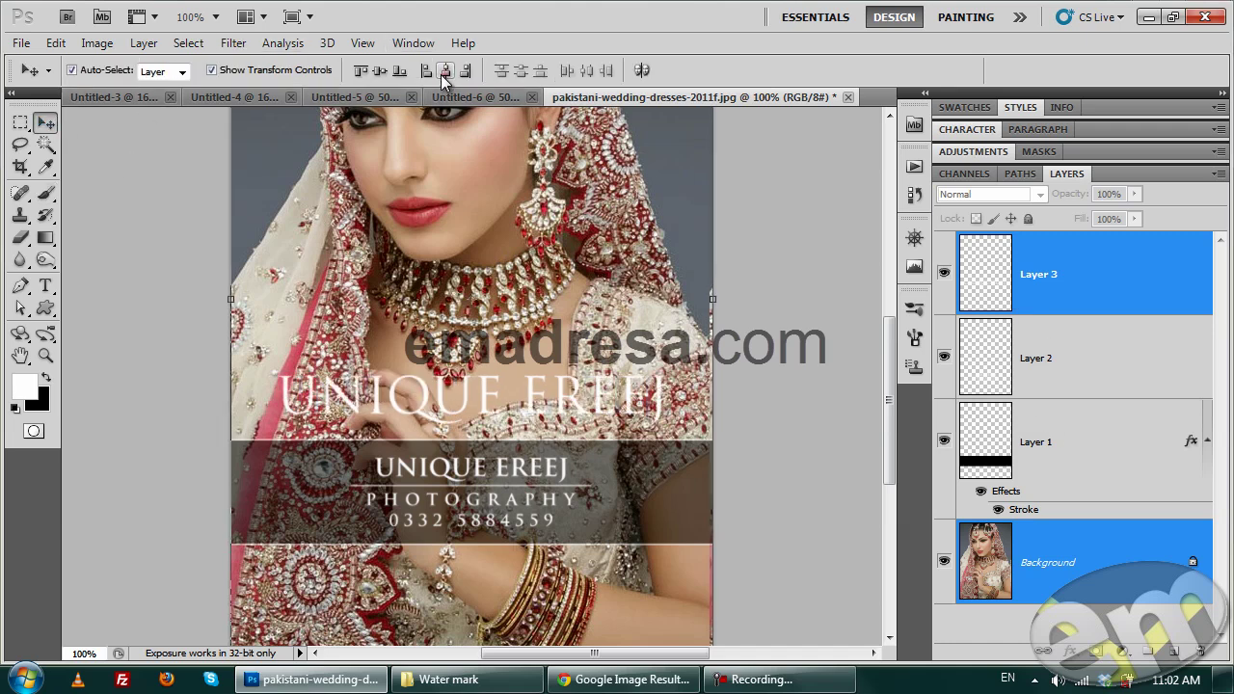
pyautogui.click(90, 167)
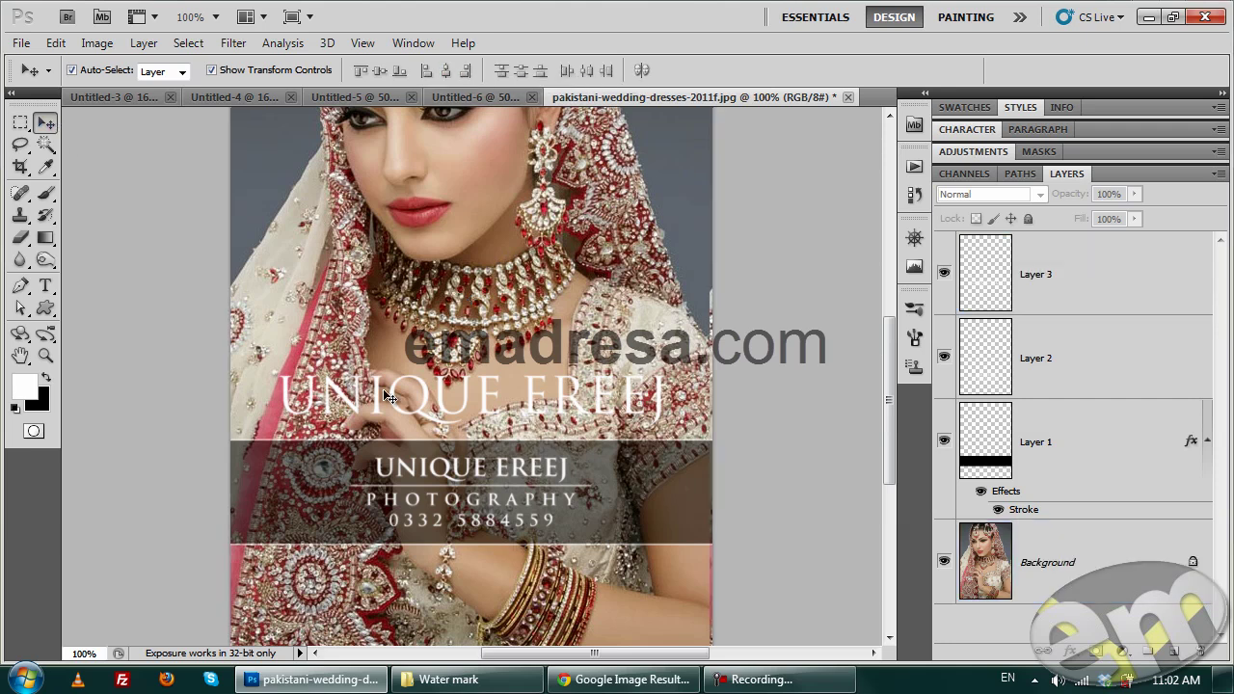
pyautogui.scroll(3, 393, 399)
pyautogui.scroll(4, 394, 398)
pyautogui.scroll(1, 393, 399)
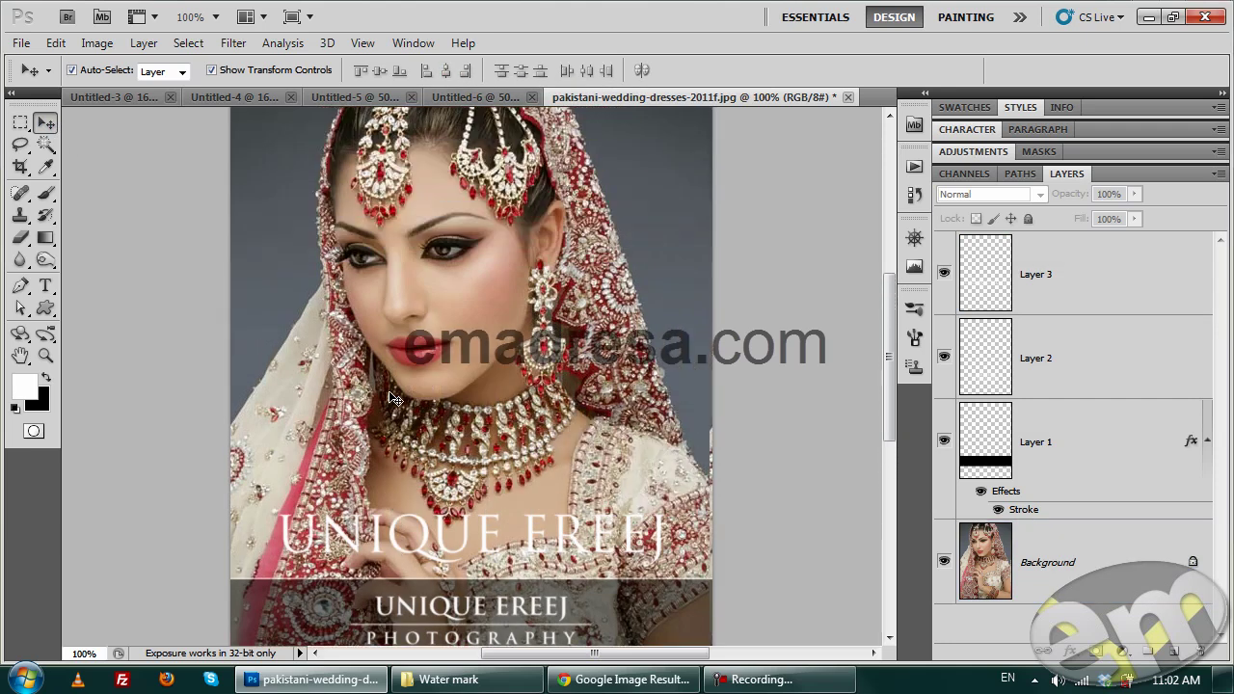
pyautogui.scroll(-5, 459, 443)
pyautogui.scroll(-2, 503, 422)
pyautogui.scroll(-2, 507, 429)
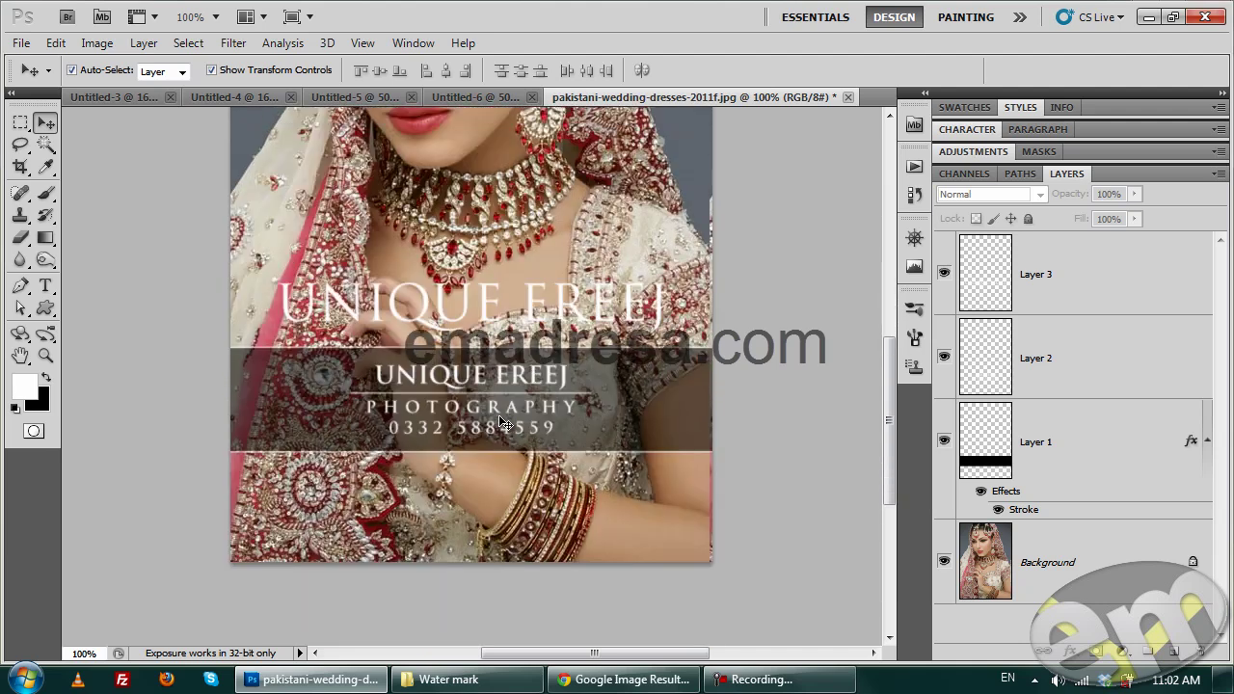
pyautogui.scroll(3, 507, 429)
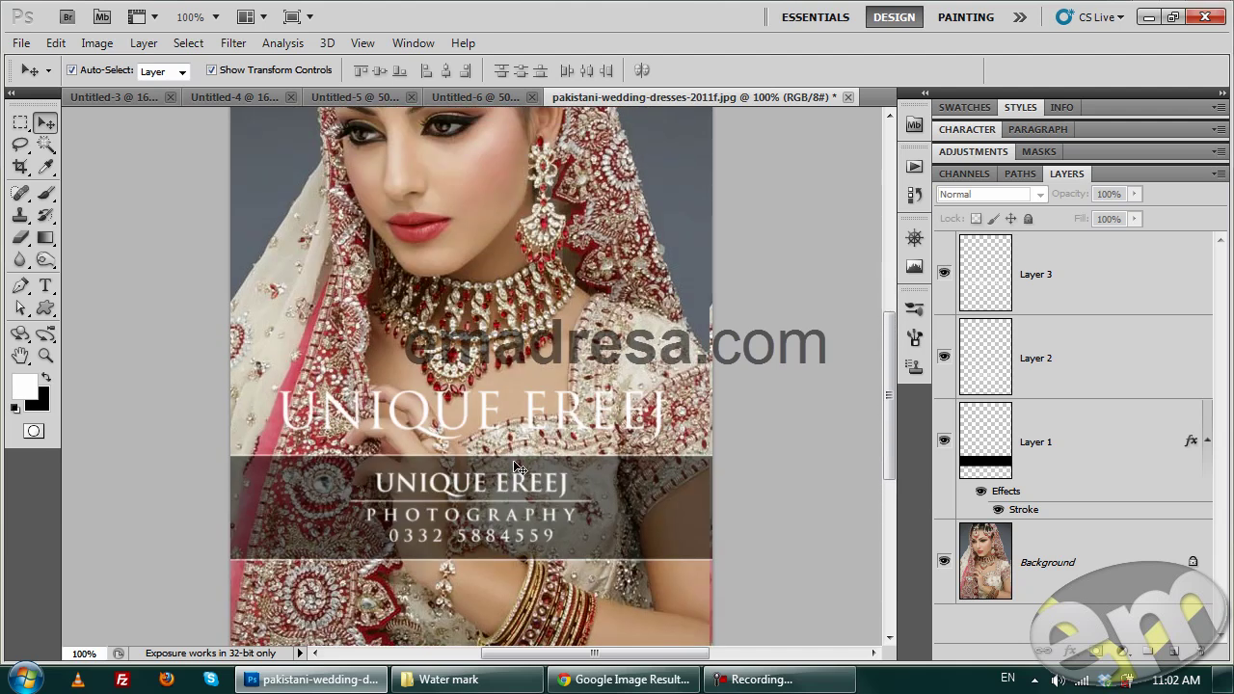
pyautogui.scroll(2, 517, 470)
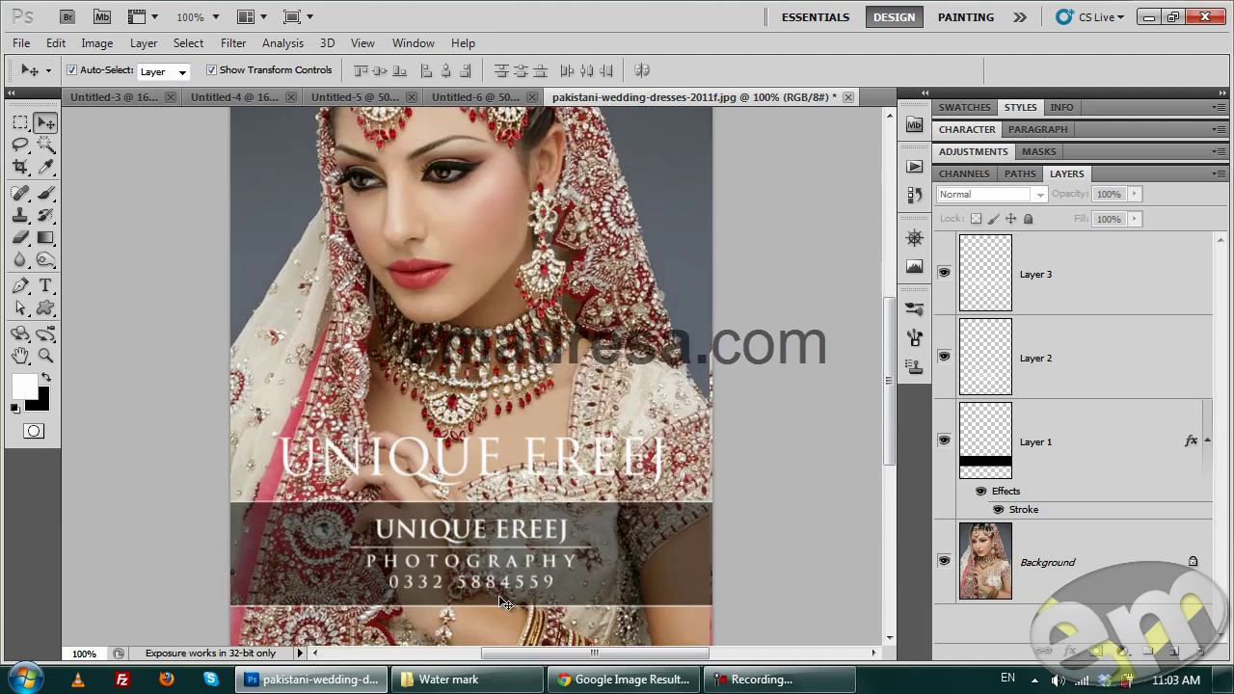
# Drag wallpaper-2325526.jpg from the Water mark folder into Photoshop to open it
pyautogui.click(469, 682)
pyautogui.click(1022, 273)
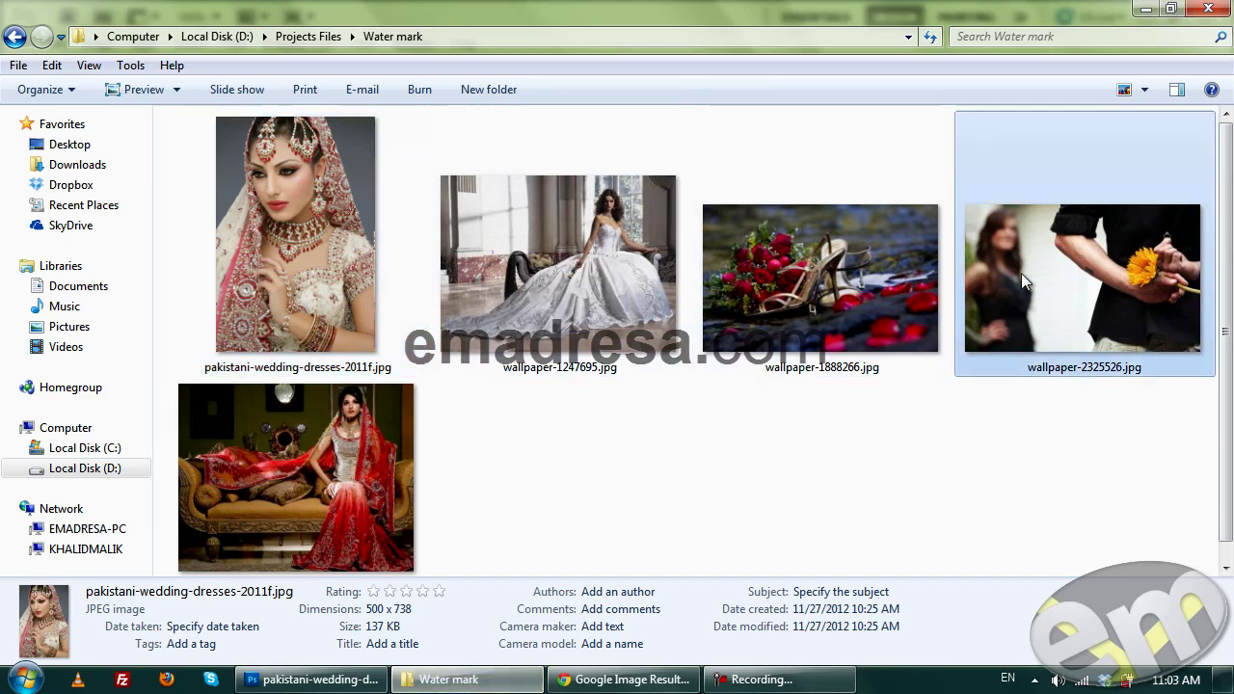
pyautogui.moveTo(1021, 274); pyautogui.dragTo(791, 190)
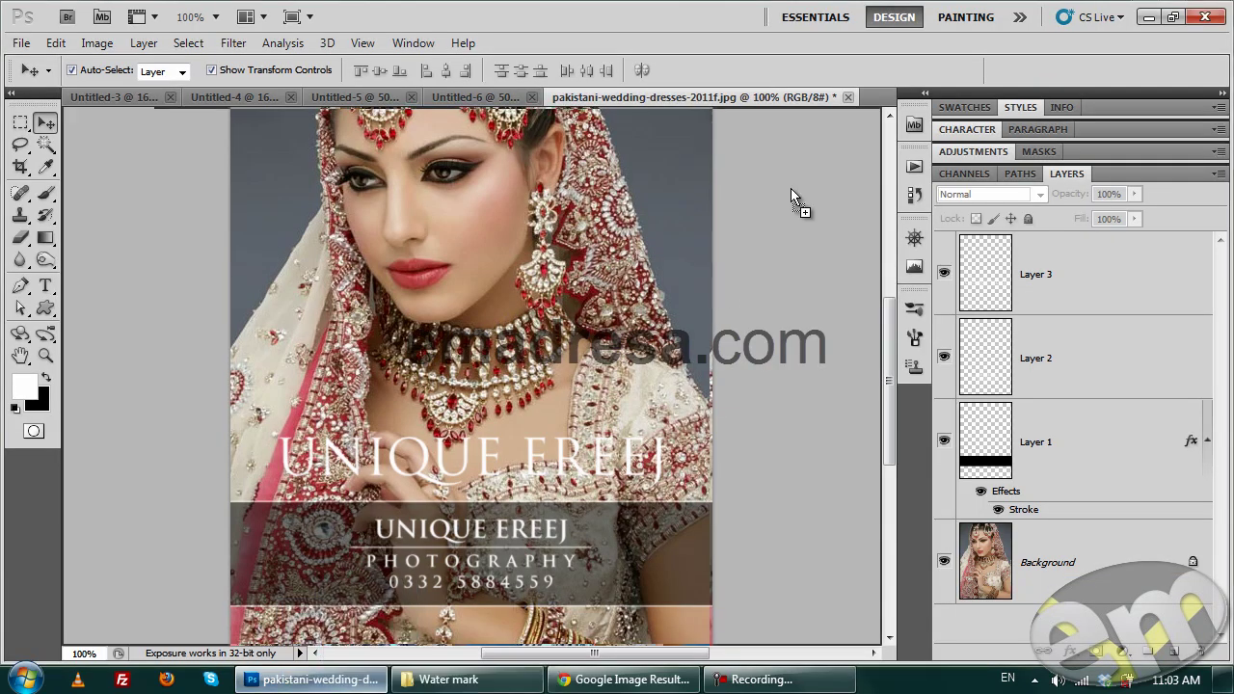
pyautogui.moveTo(791, 188); pyautogui.dragTo(871, 85)
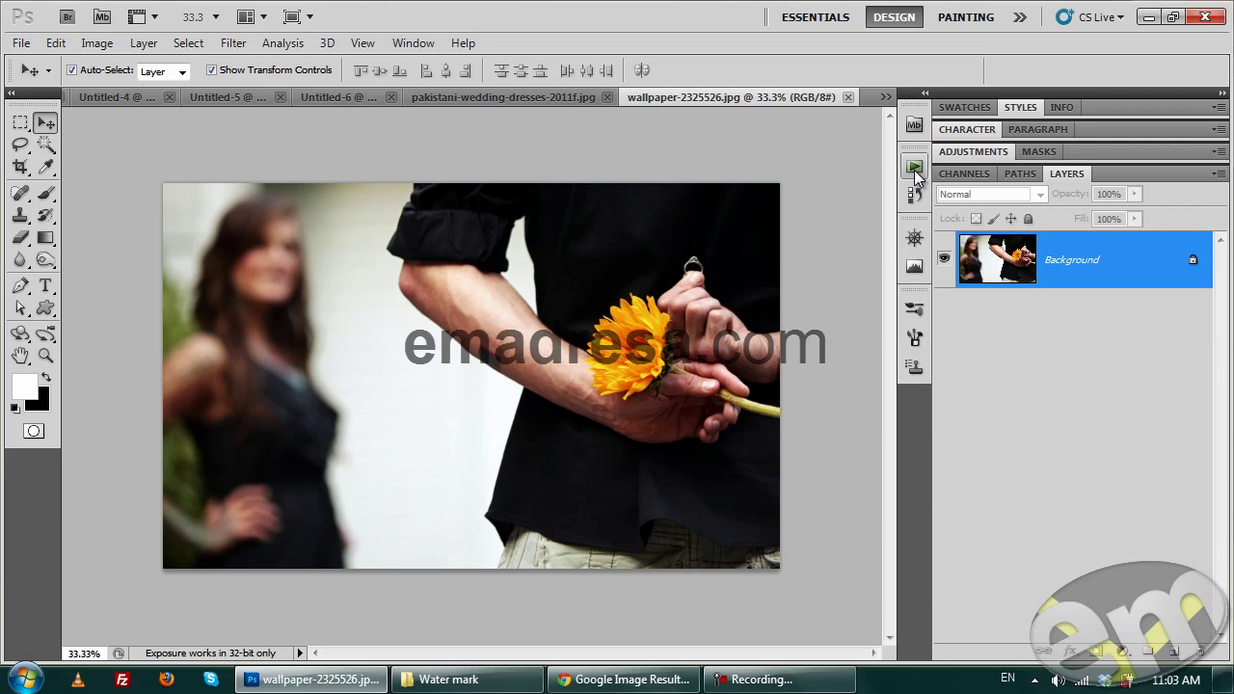
# Run the Water Mark Bar action on the photo, then delete the resulting bar layer
pyautogui.click(914, 169)
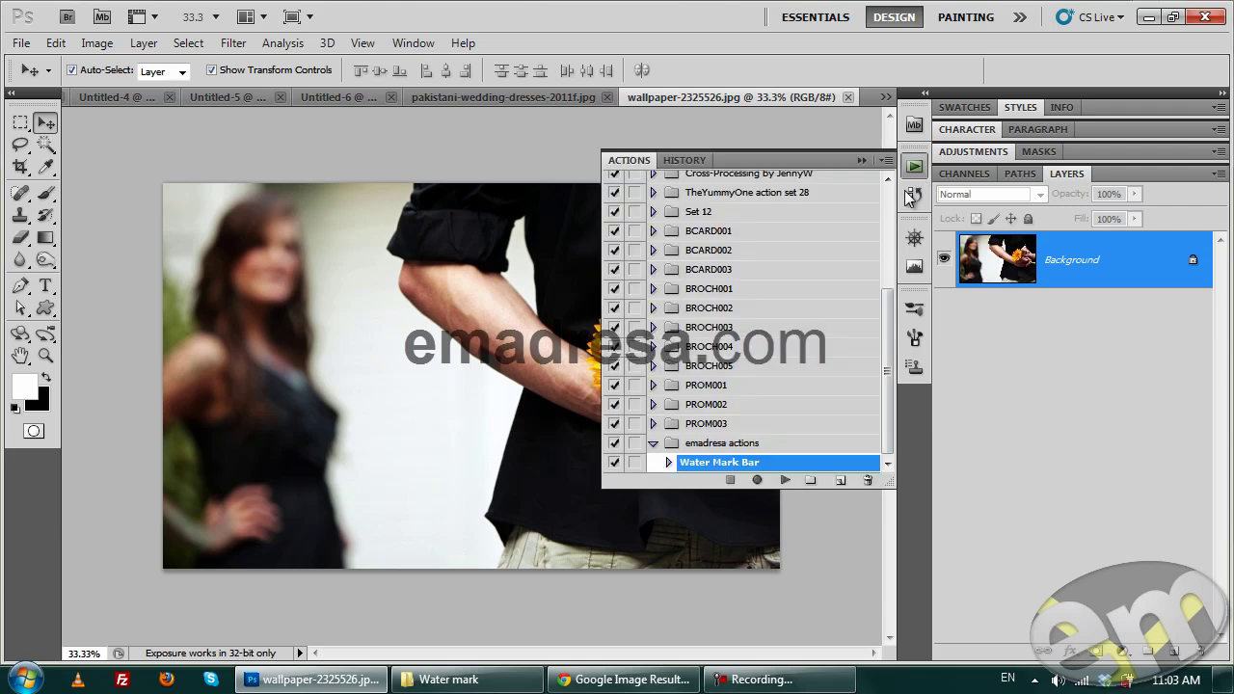
pyautogui.click(784, 481)
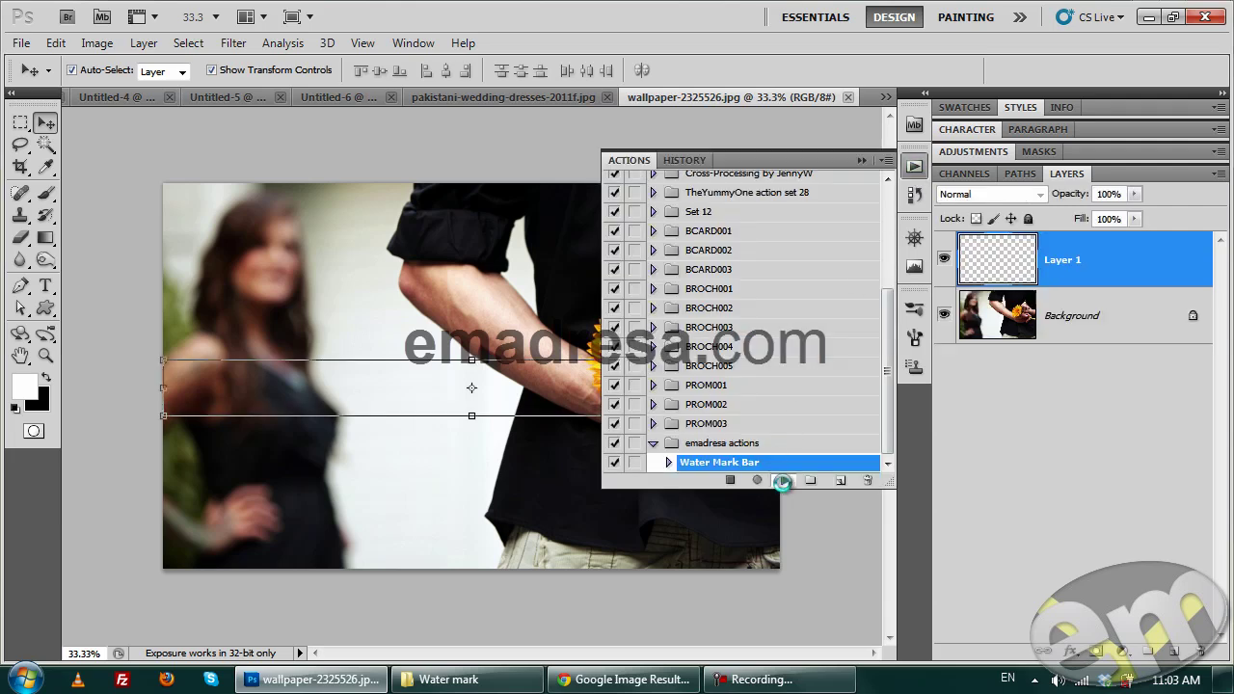
pyautogui.click(862, 163)
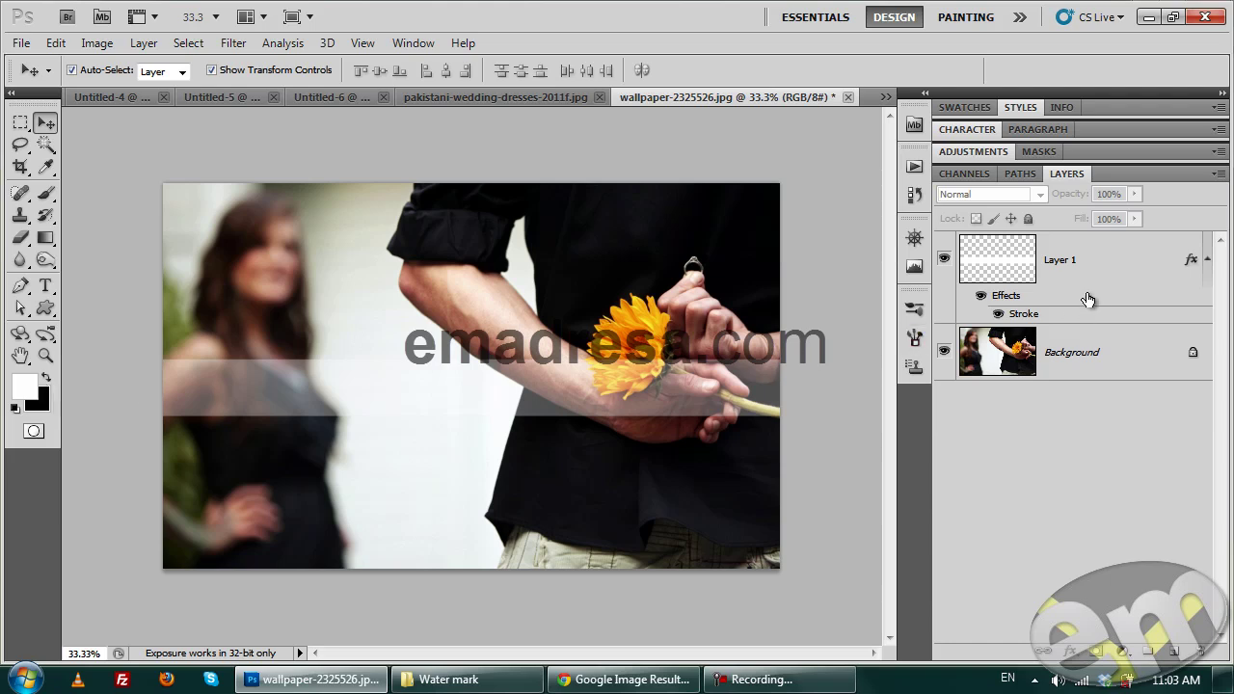
pyautogui.moveTo(1105, 268); pyautogui.dragTo(1201, 651)
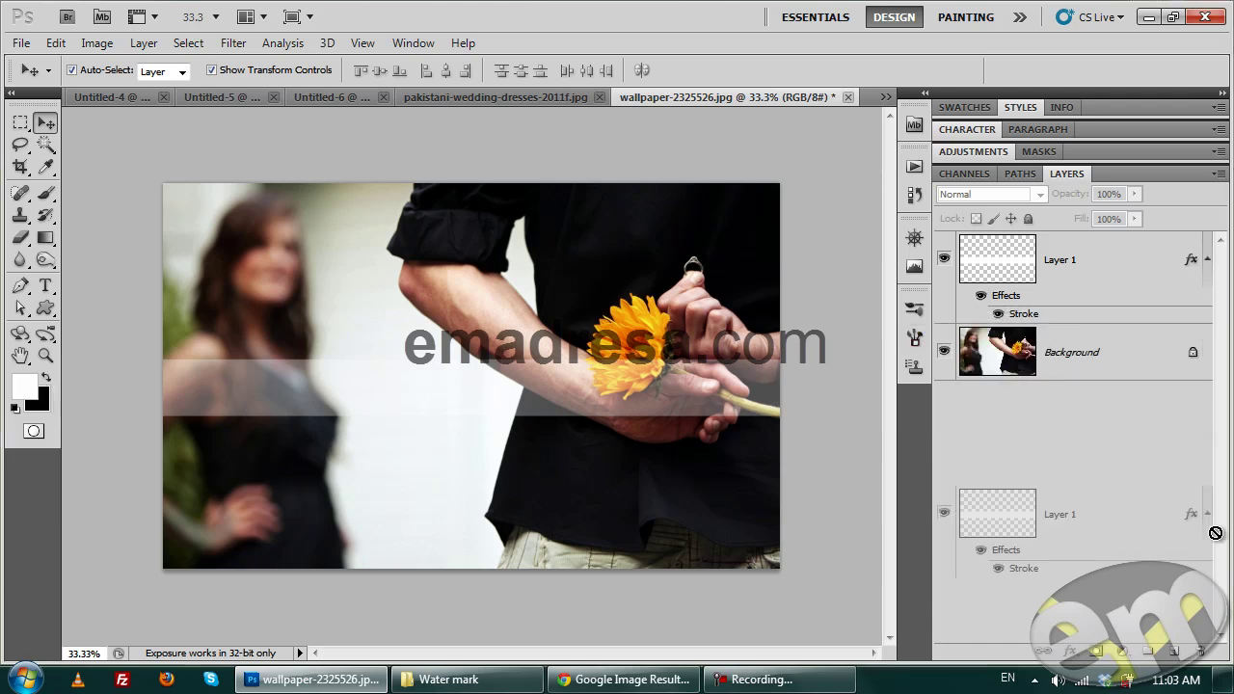
# Make black the foreground colour and replay the Water Mark Bar action
pyautogui.click(45, 378)
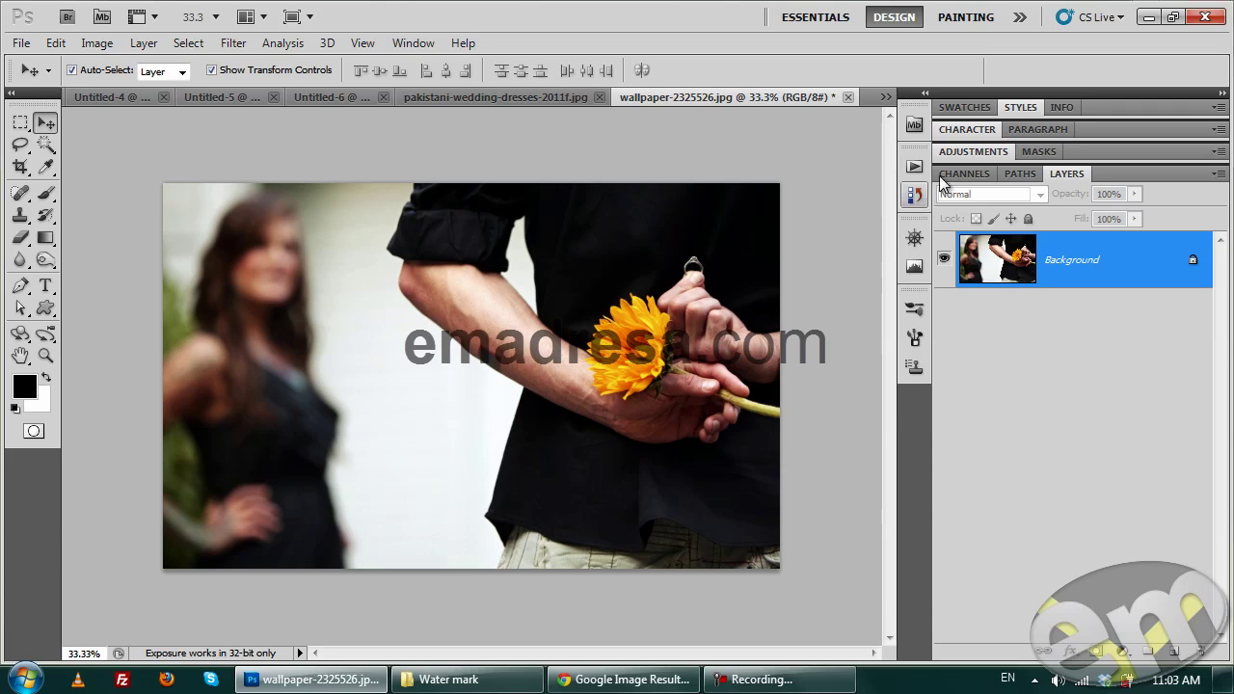
pyautogui.click(916, 167)
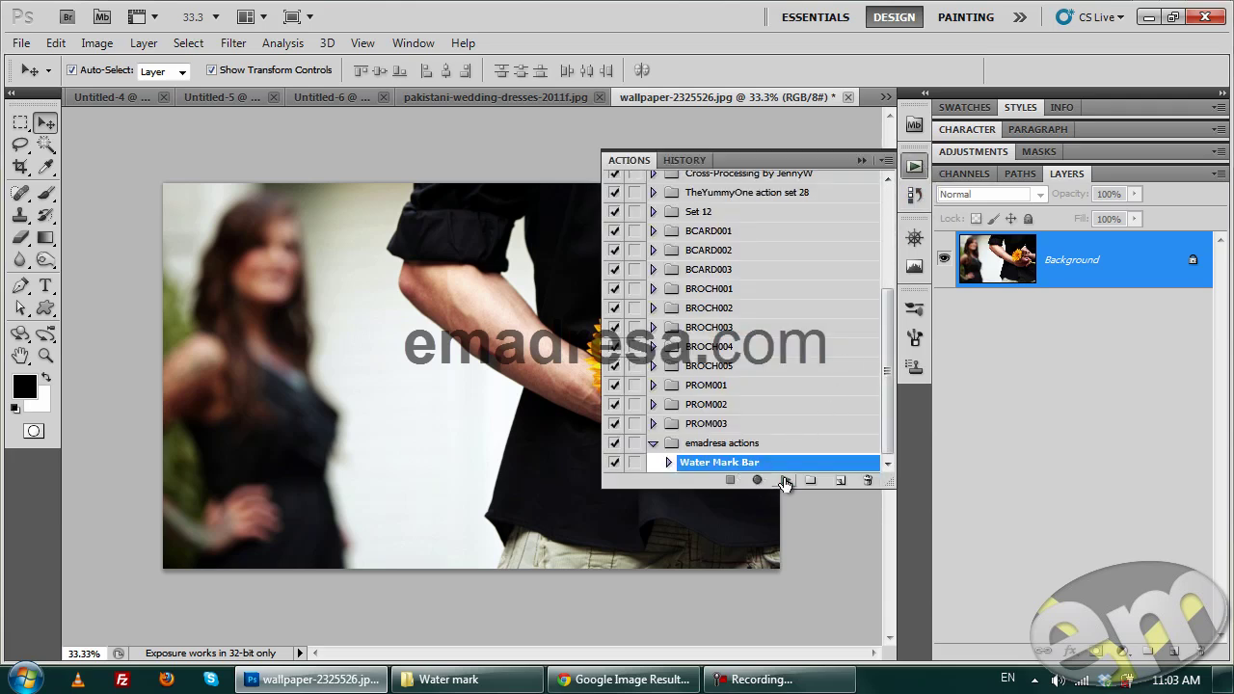
pyautogui.click(785, 481)
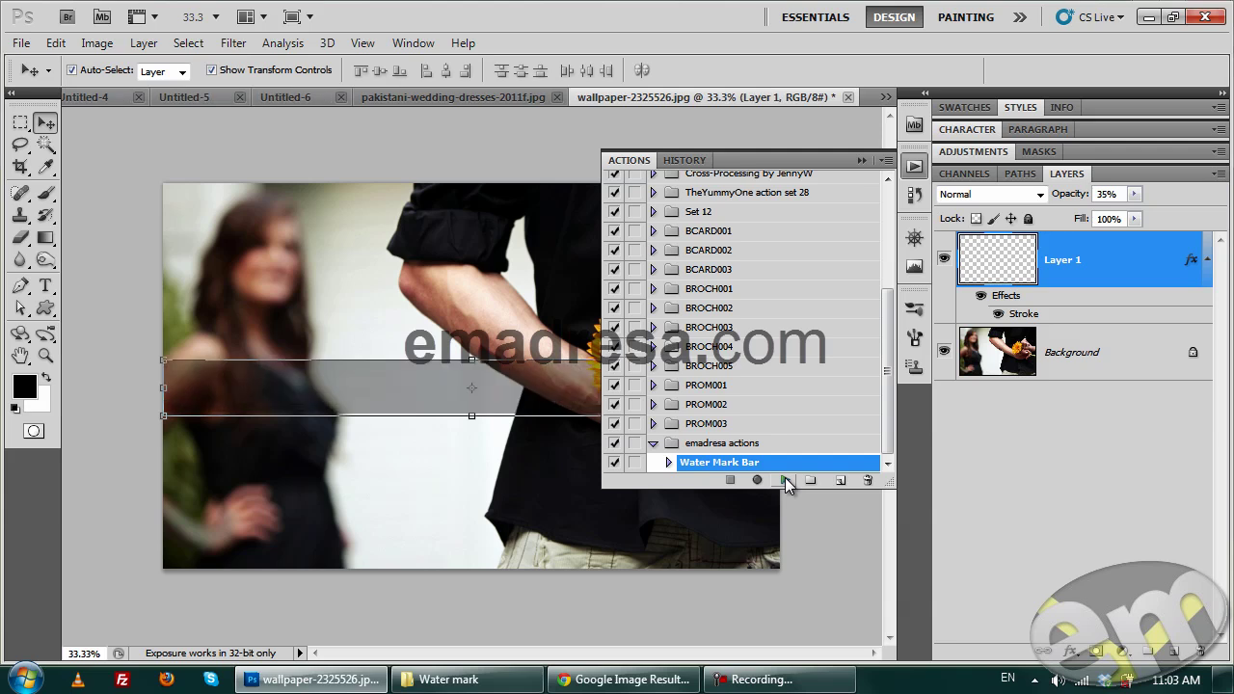
pyautogui.click(863, 160)
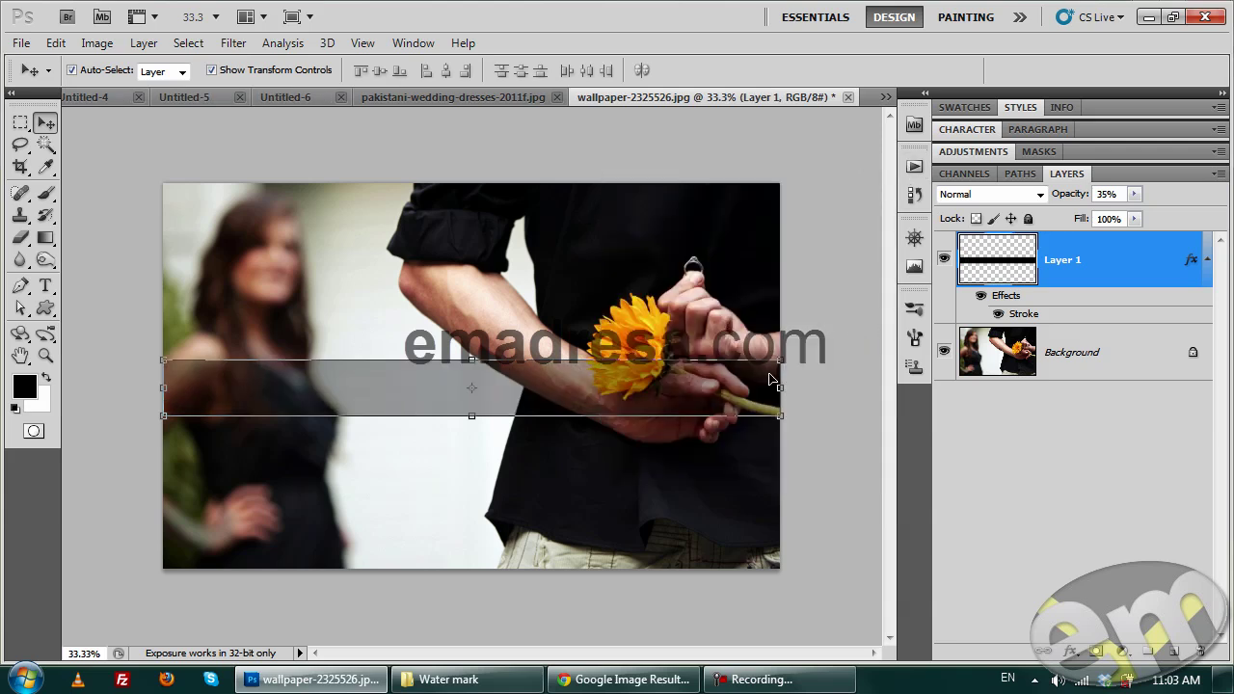
# Move the grey bar lower on the photo and add an empty layer above it
pyautogui.moveTo(638, 393); pyautogui.dragTo(641, 460)
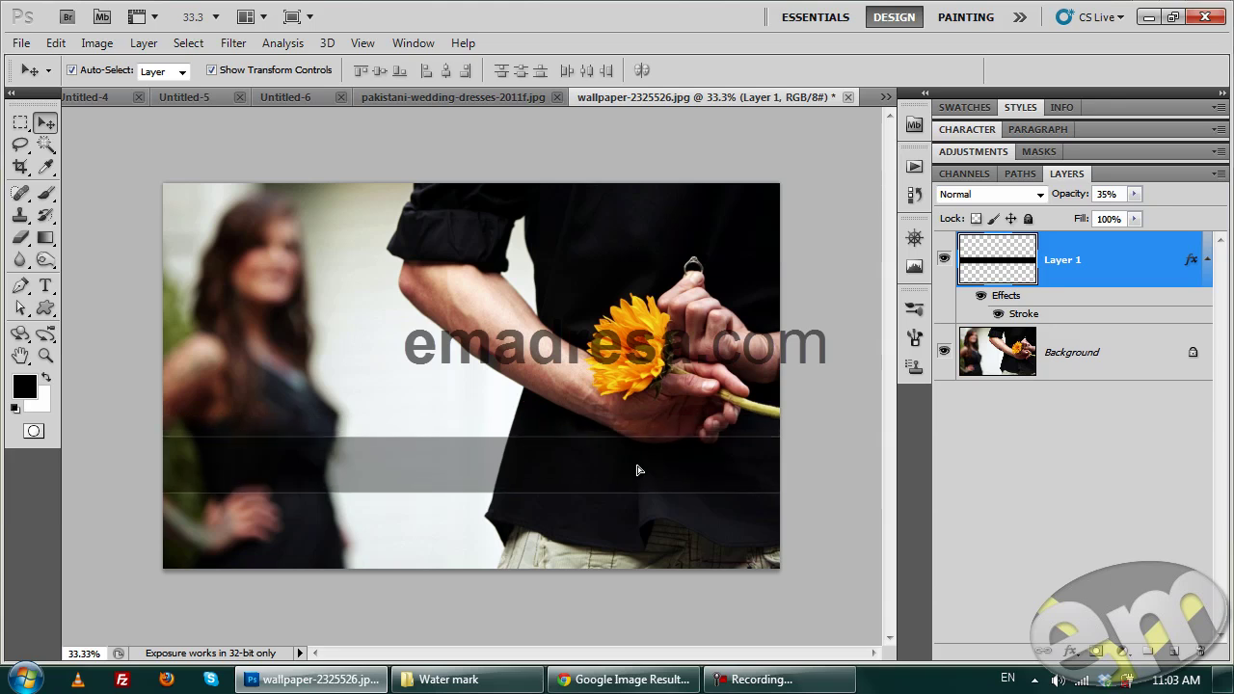
pyautogui.hotkey('ctrl', 'z')
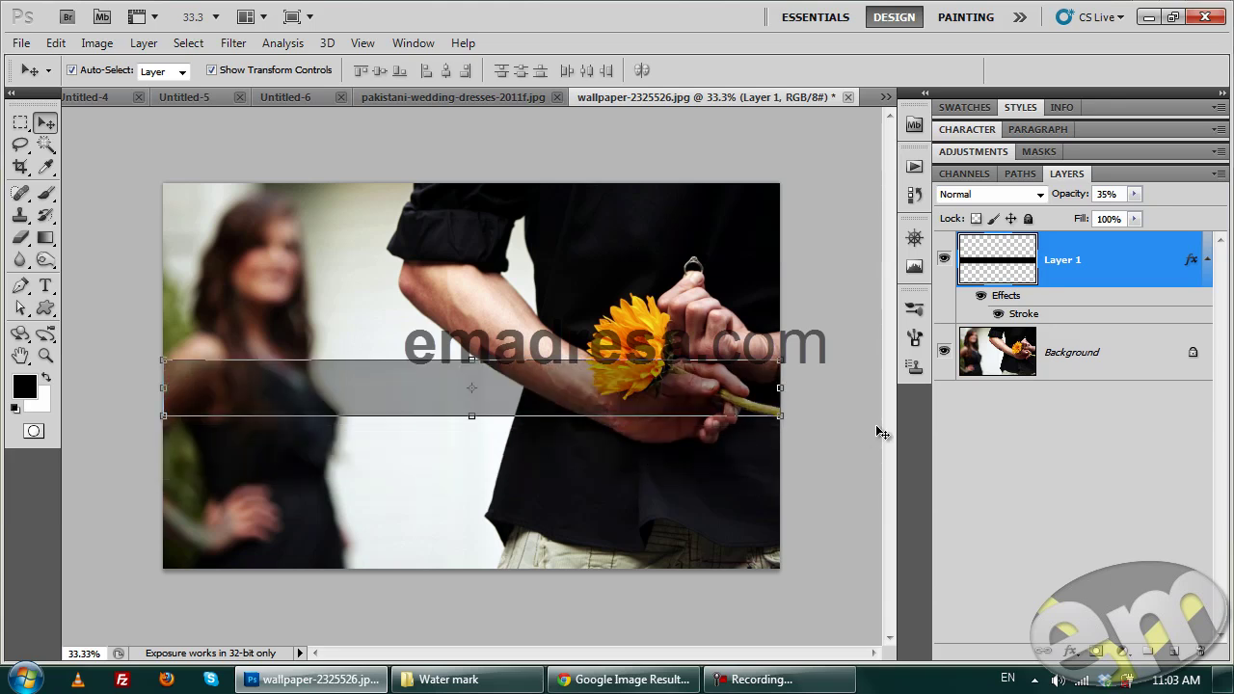
pyautogui.click(791, 426)
pyautogui.moveTo(678, 399); pyautogui.dragTo(671, 466)
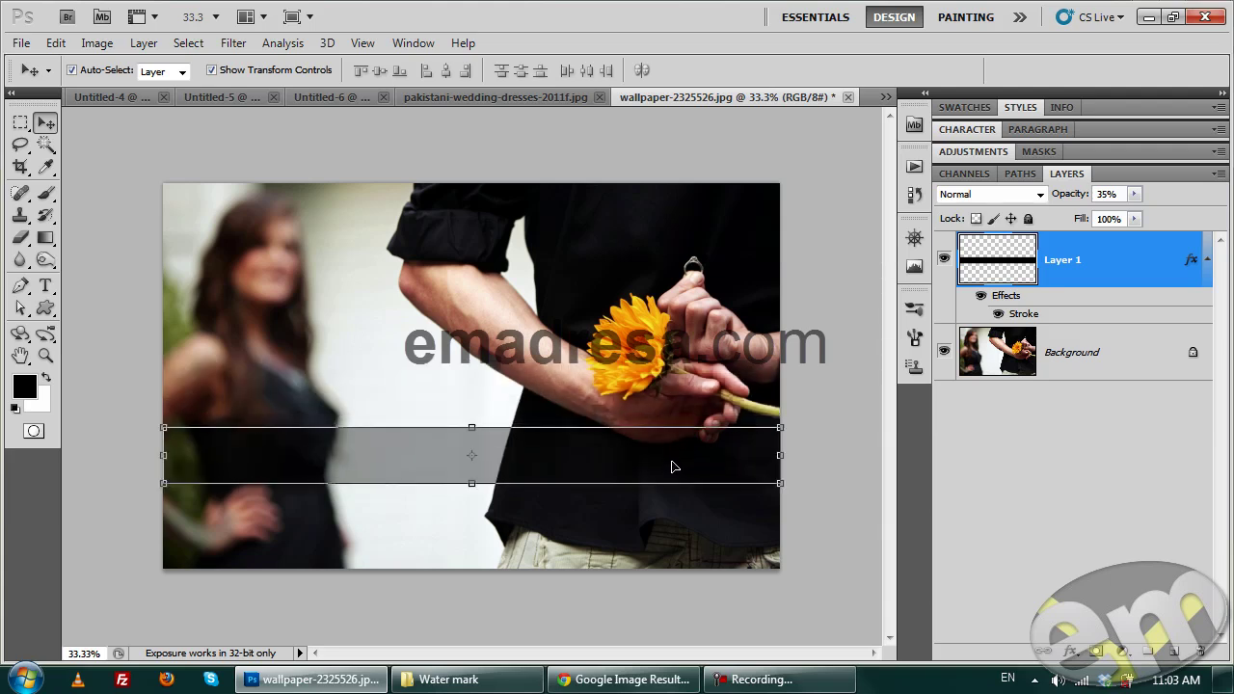
pyautogui.click(856, 419)
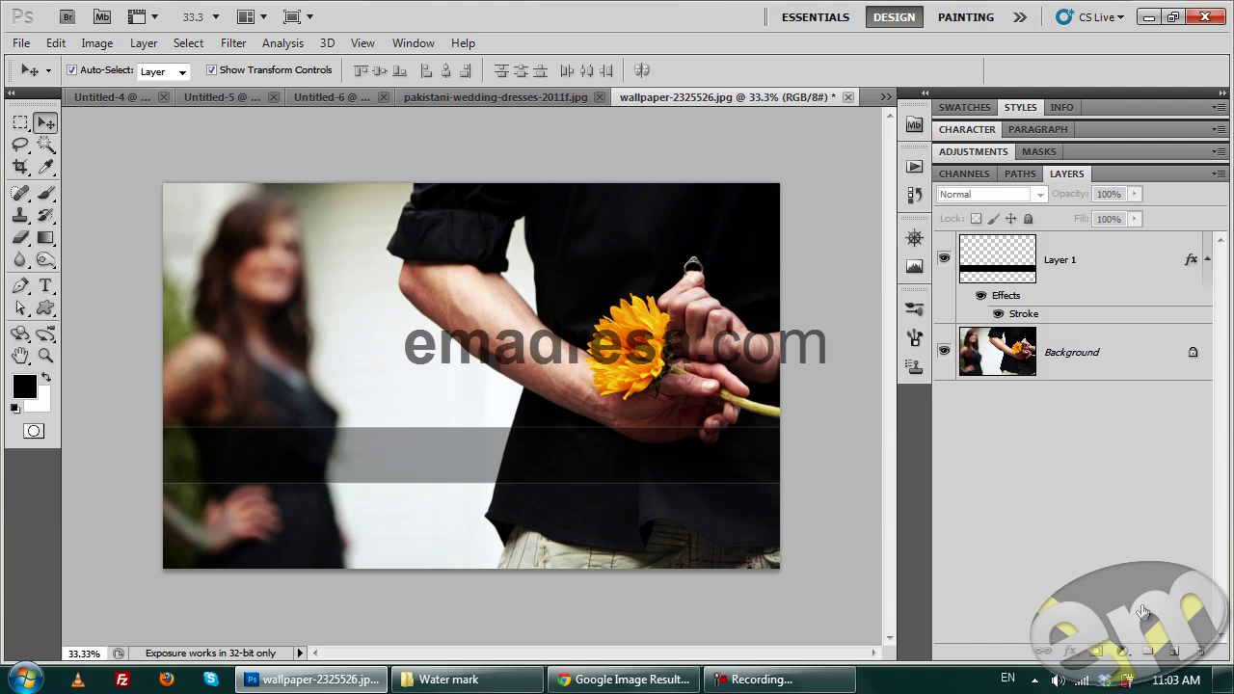
pyautogui.click(1173, 653)
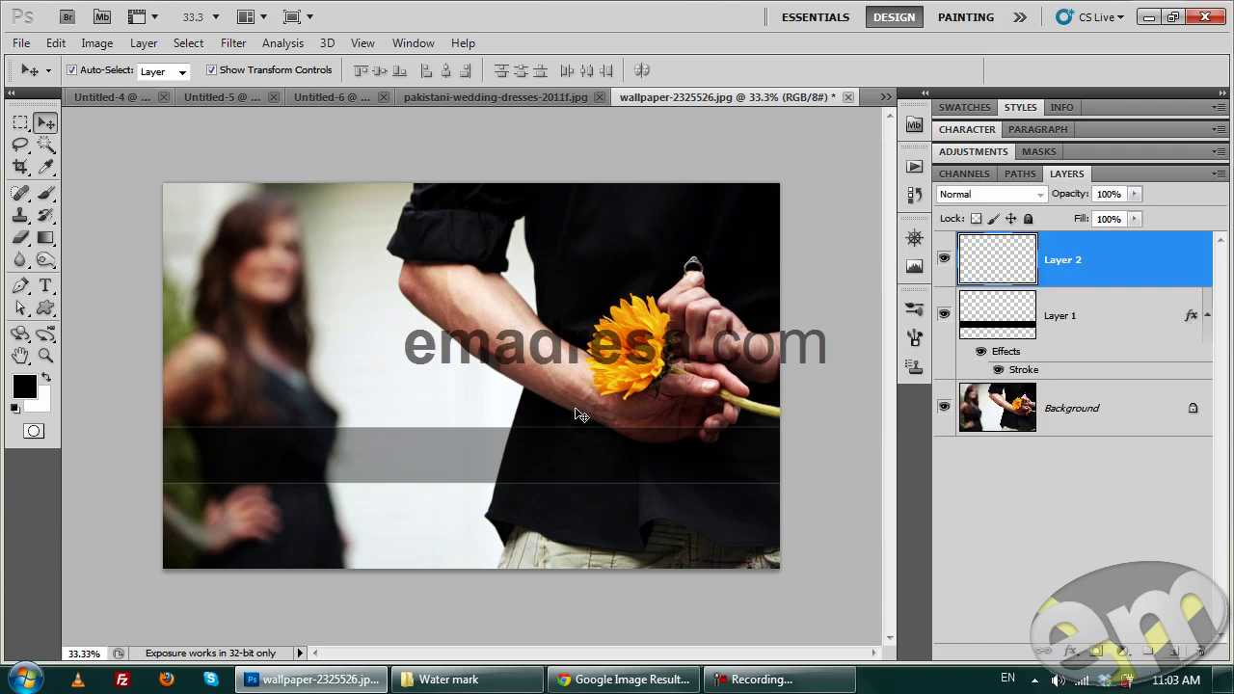
# Test-stamp the UNIQUE EREEJ brush at 1000 px, undo it, and make white the foreground colour
pyautogui.click(45, 193)
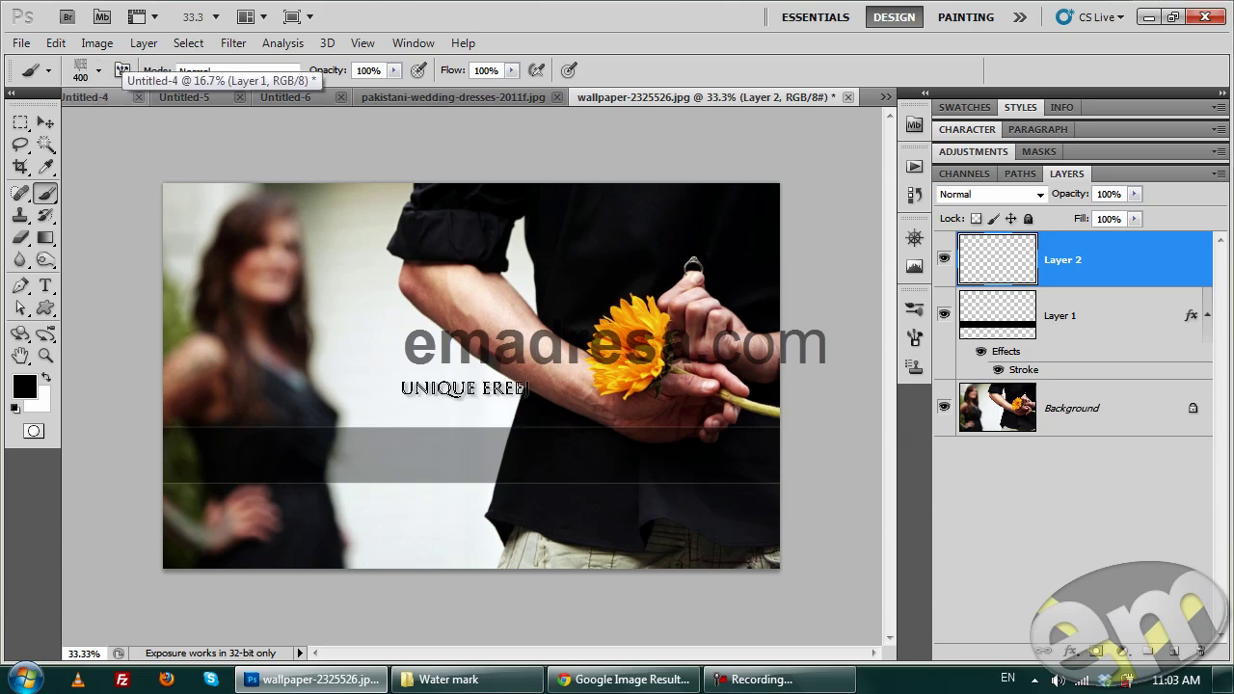
pyautogui.press(']')
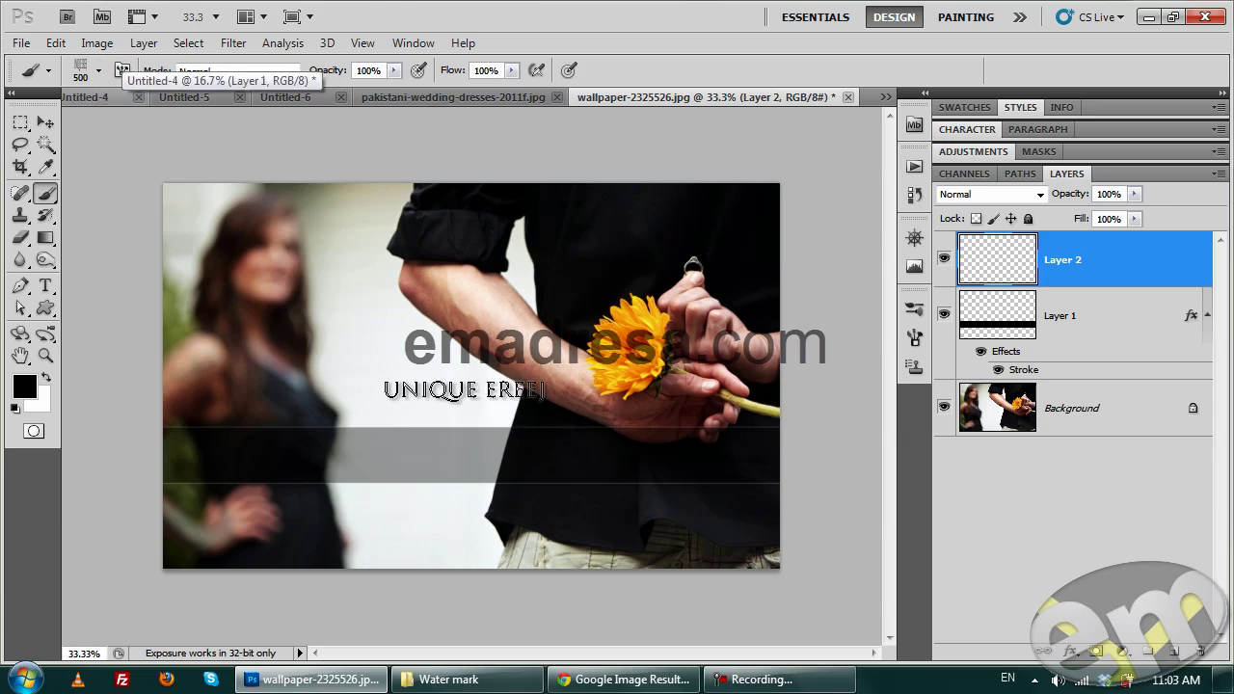
pyautogui.press(']')
pyautogui.press(']')
pyautogui.press(']')
pyautogui.press(']')
pyautogui.press(']')
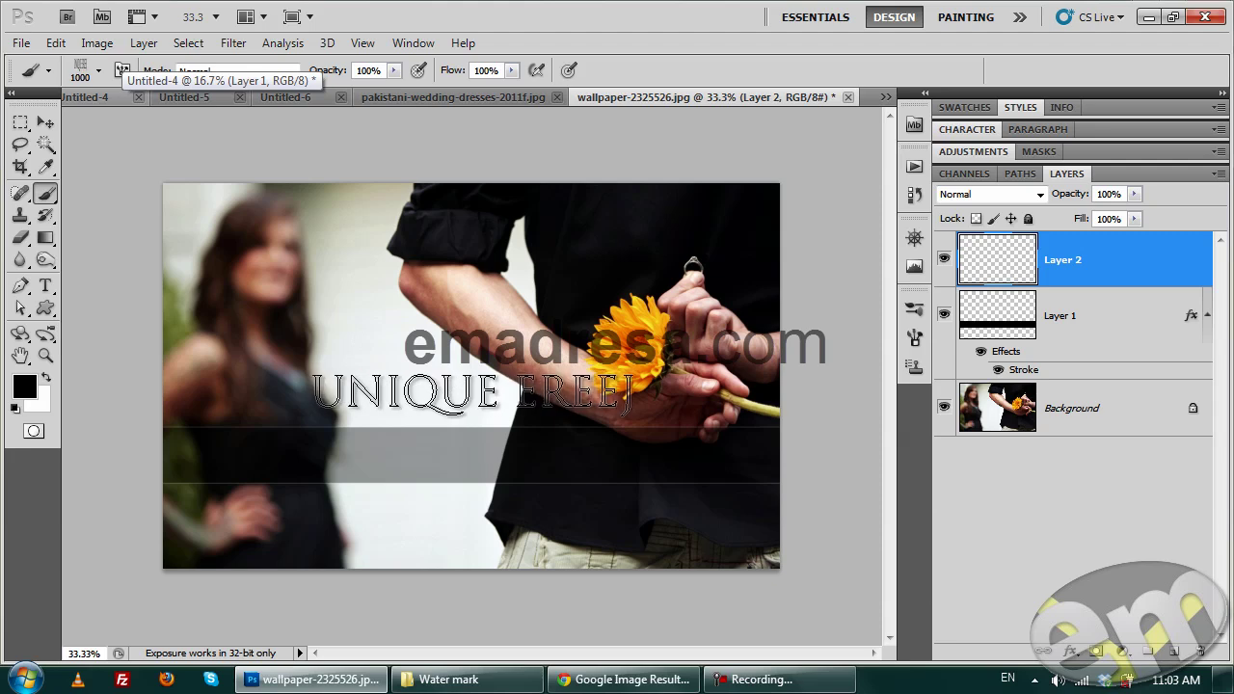
pyautogui.click(473, 392)
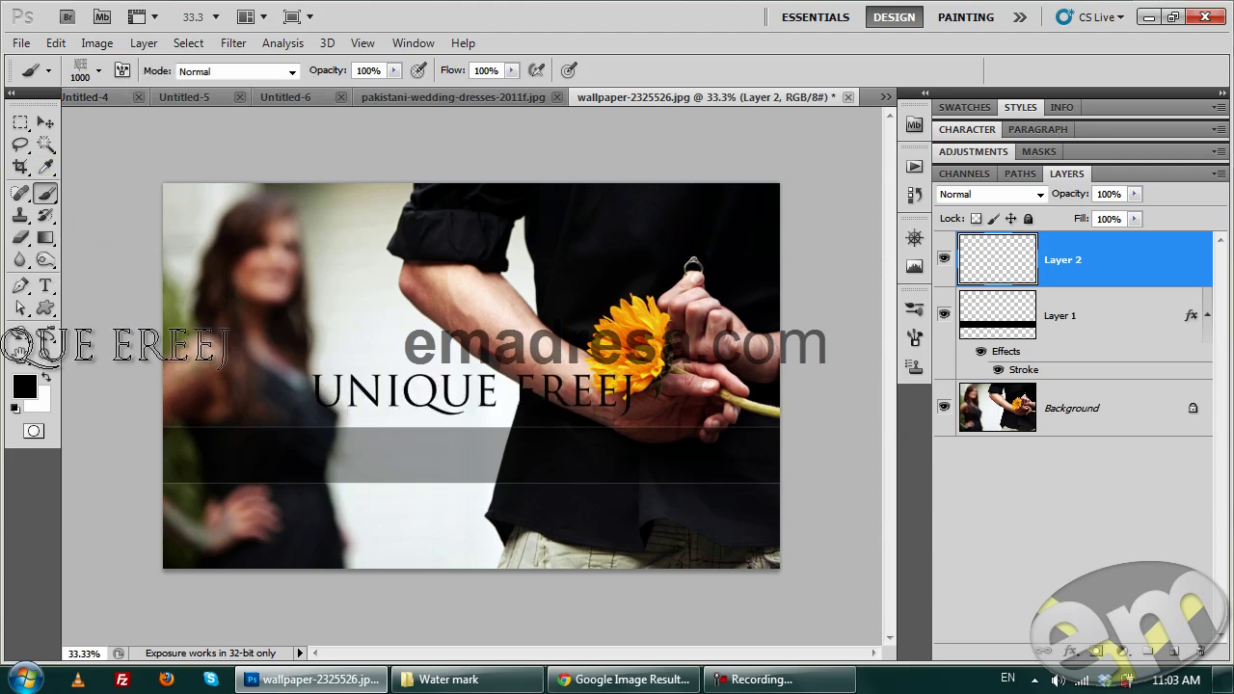
pyautogui.hotkey('ctrl', 'z')
pyautogui.click(45, 380)
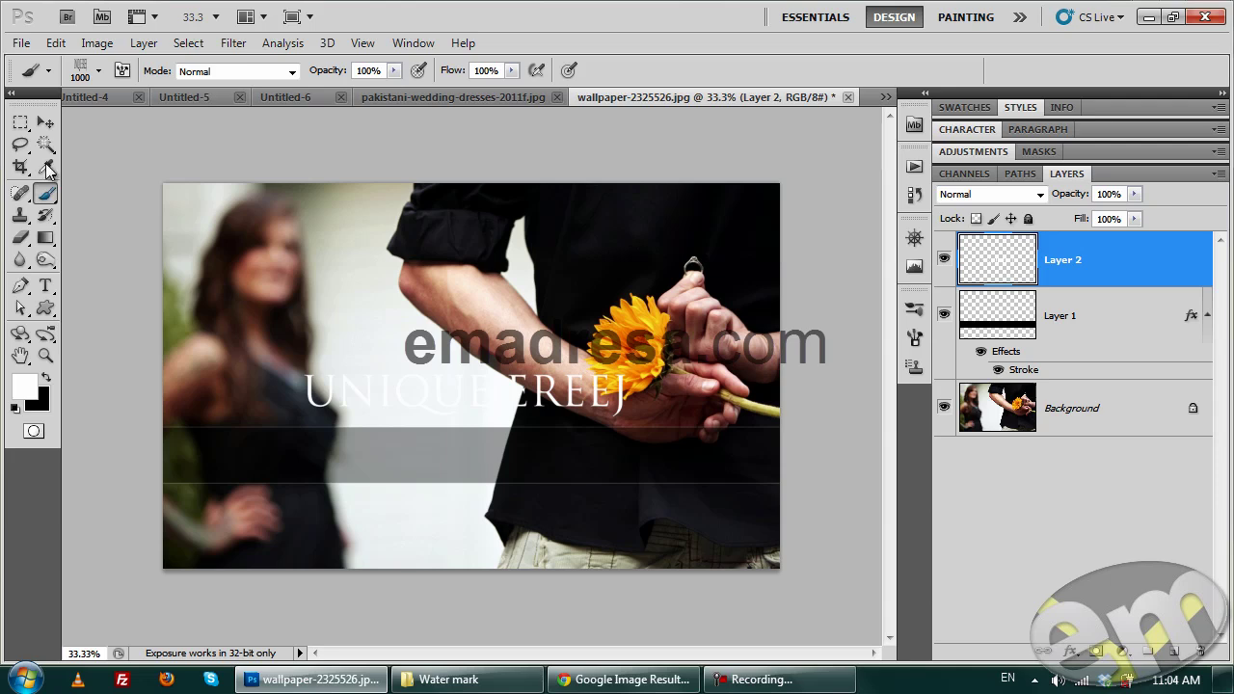
# Centre the text horizontally against the Background layer and lower its opacity to 18%
pyautogui.click(46, 123)
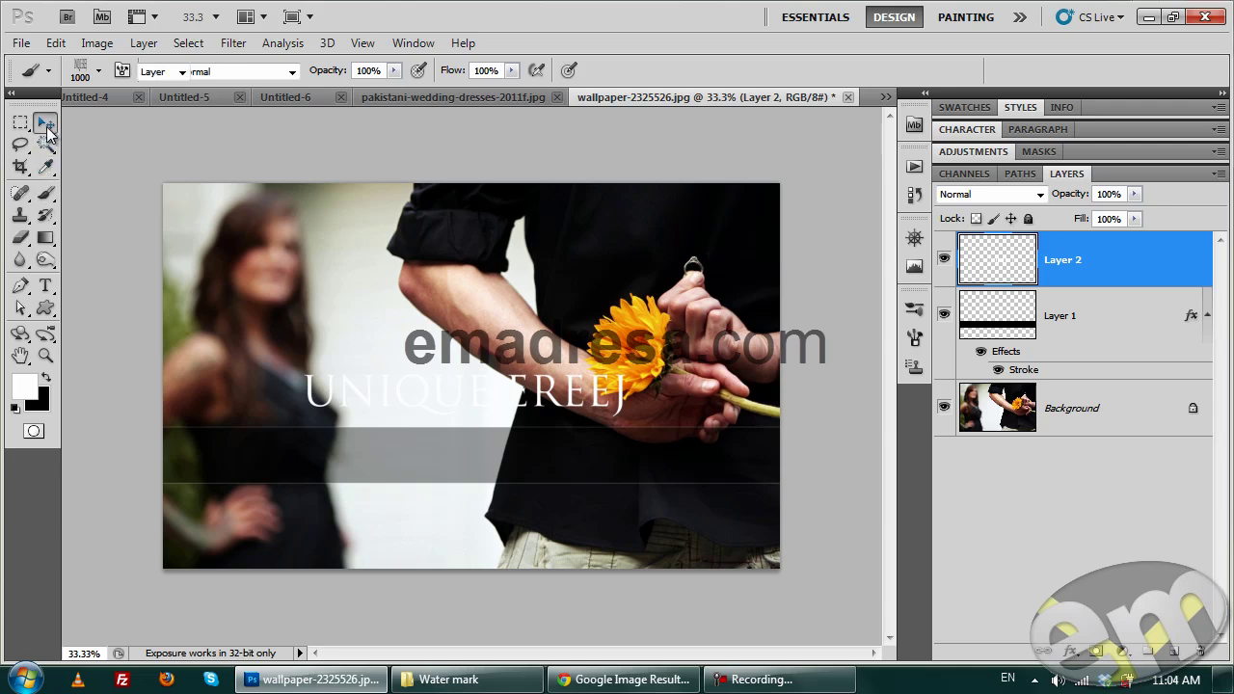
pyautogui.keyDown('ctrl'); pyautogui.click(1128, 425); pyautogui.keyUp('ctrl')
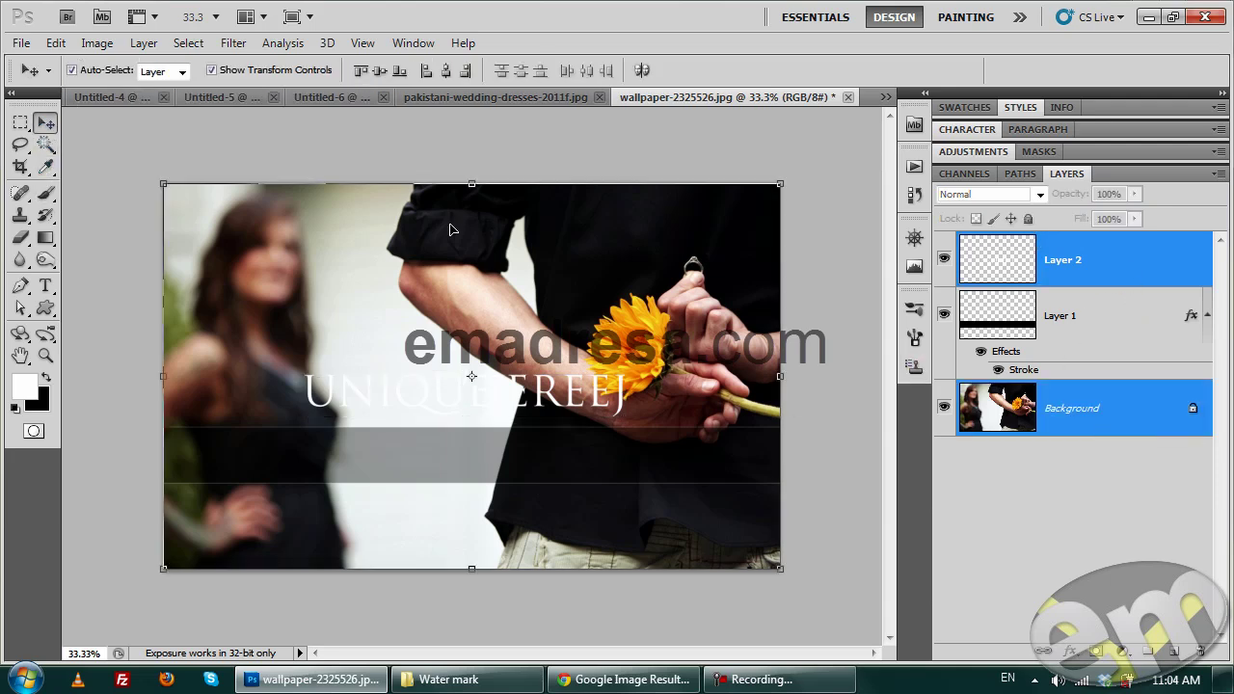
pyautogui.click(447, 72)
pyautogui.click(1102, 274)
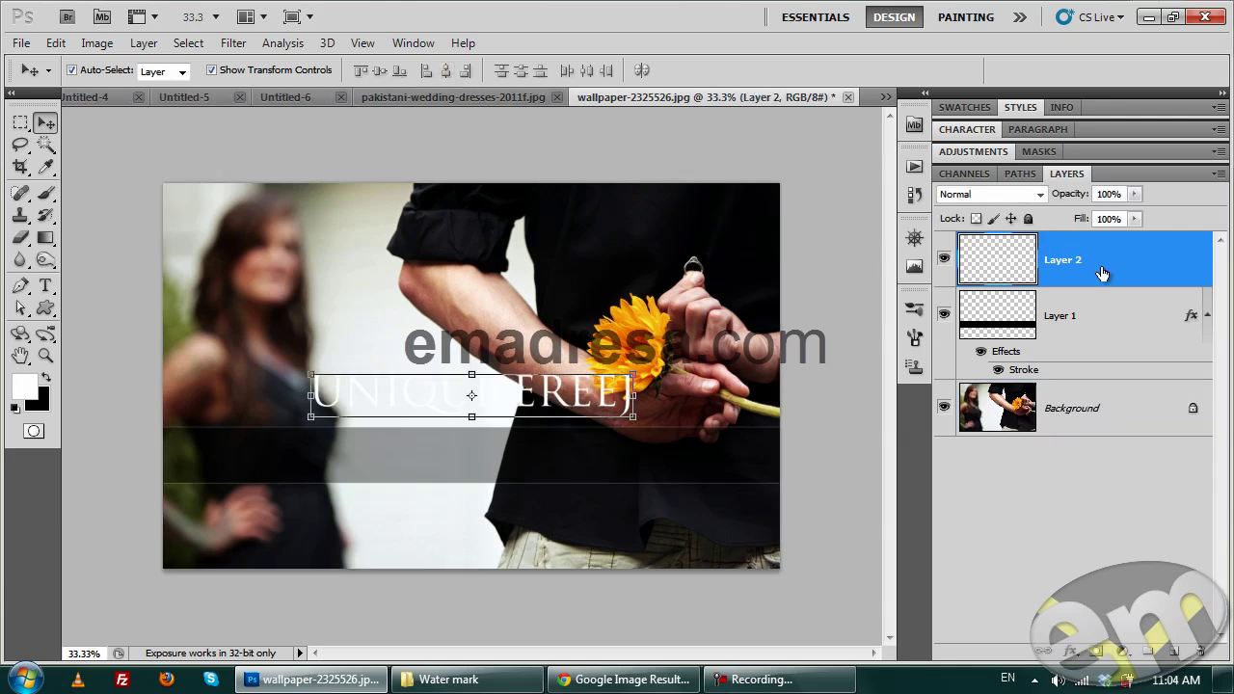
pyautogui.moveTo(1096, 196); pyautogui.dragTo(992, 210)
pyautogui.click(872, 432)
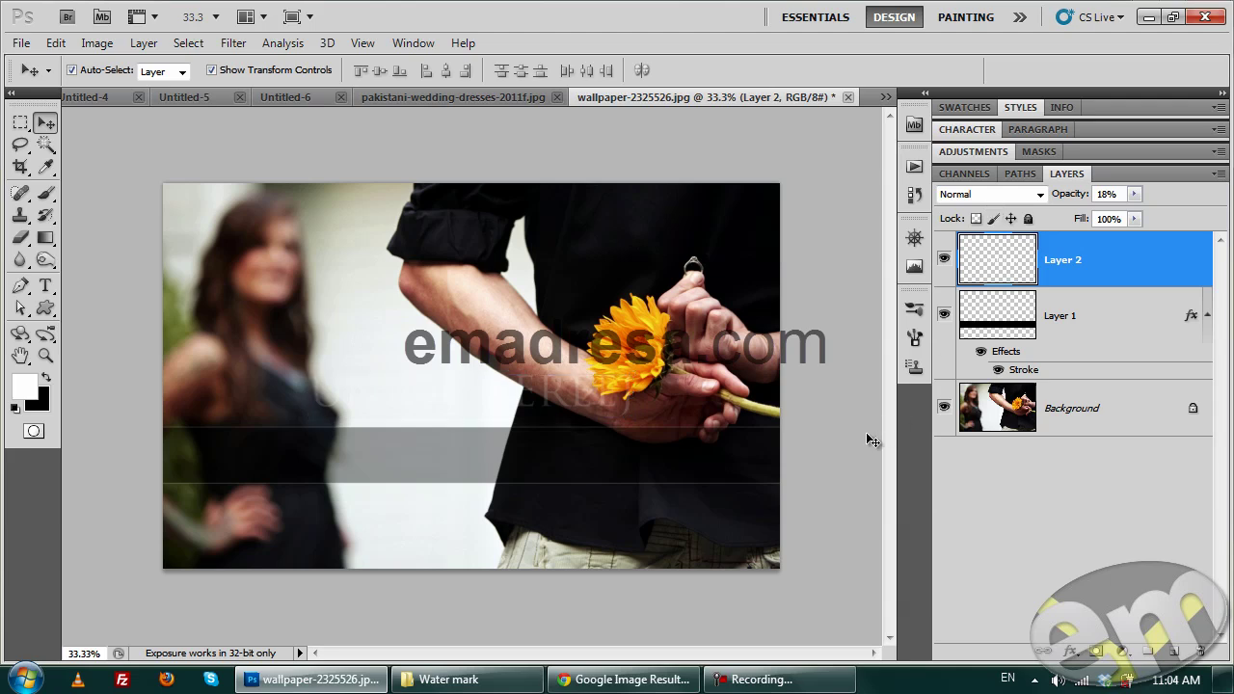
# Choose the 2399 px watermark brush preset, add a new layer, and shrink the brush to fit the bar
pyautogui.click(46, 193)
pyautogui.click(98, 73)
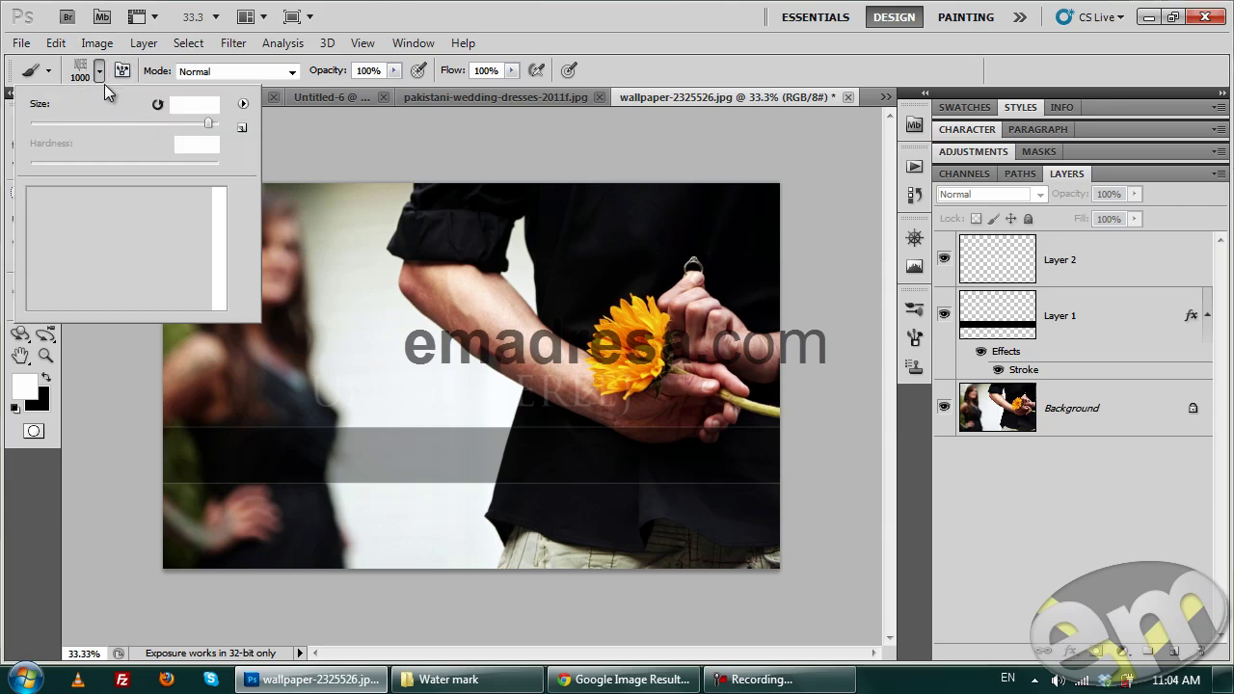
pyautogui.click(195, 294)
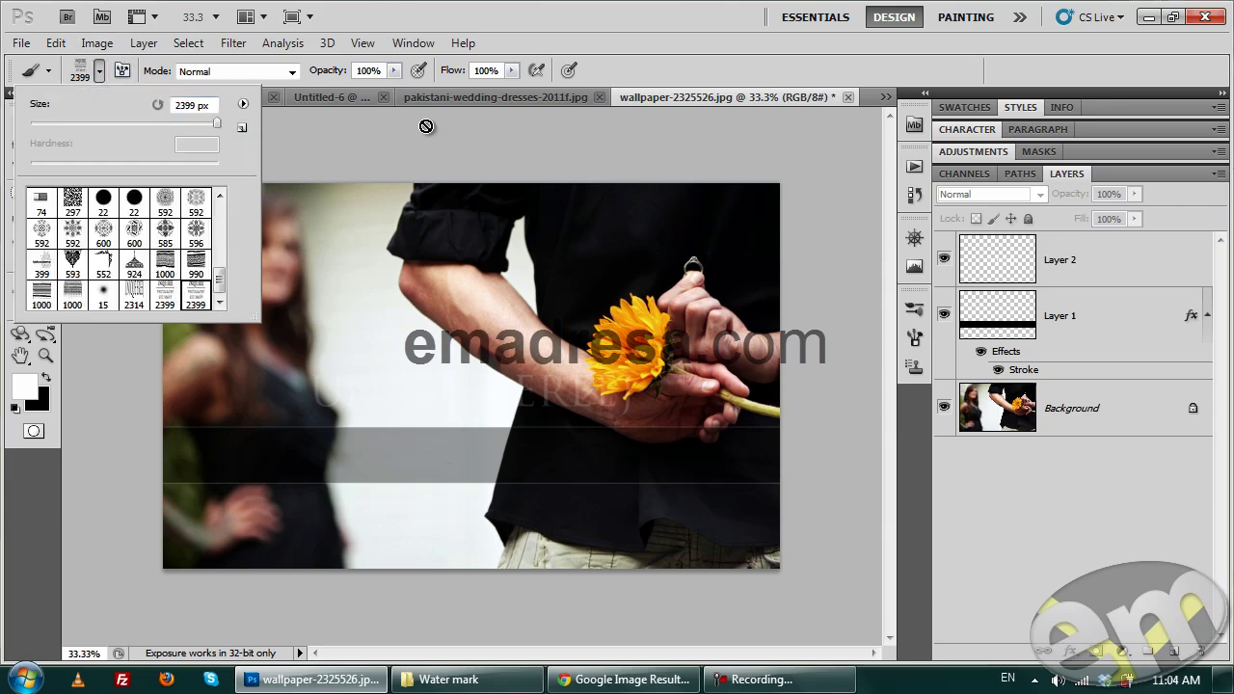
pyautogui.click(650, 98)
pyautogui.click(1175, 656)
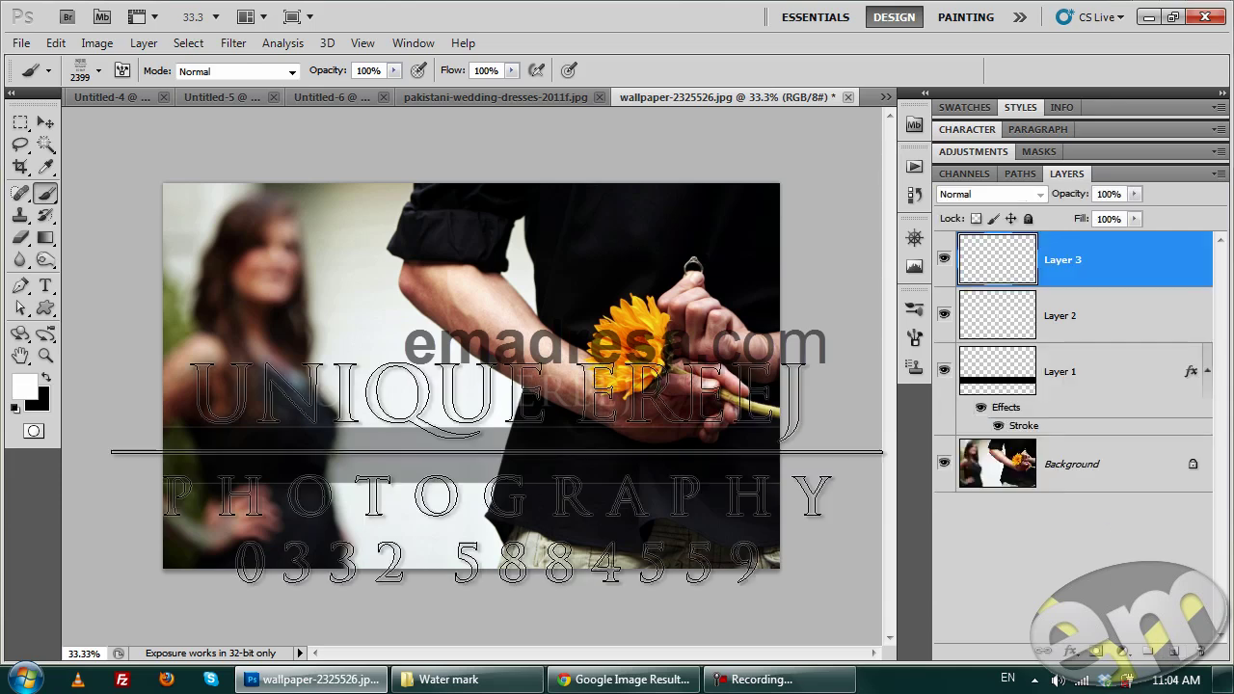
pyautogui.press('[')
pyautogui.press('[')
pyautogui.press('[')
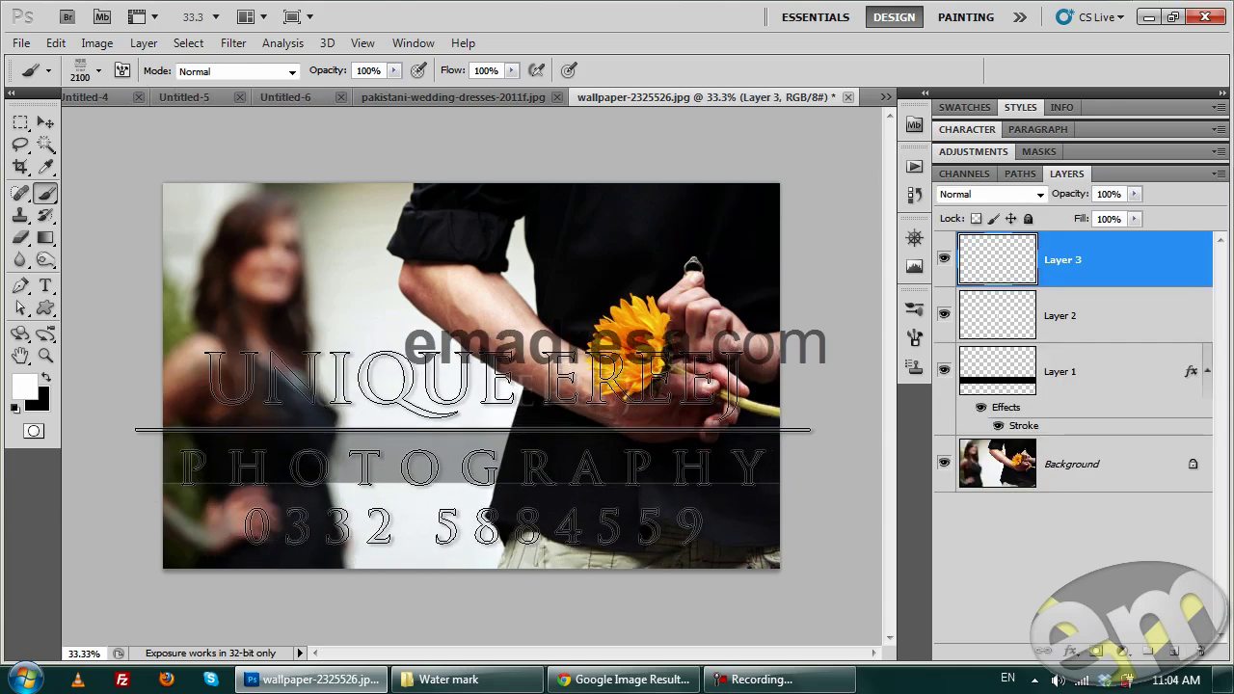
pyautogui.press('[')
pyautogui.press('[')
pyautogui.press('[')
pyautogui.press('[')
pyautogui.press('[')
pyautogui.press('[')
pyautogui.press('[')
pyautogui.press('[')
pyautogui.press('[')
pyautogui.press('[')
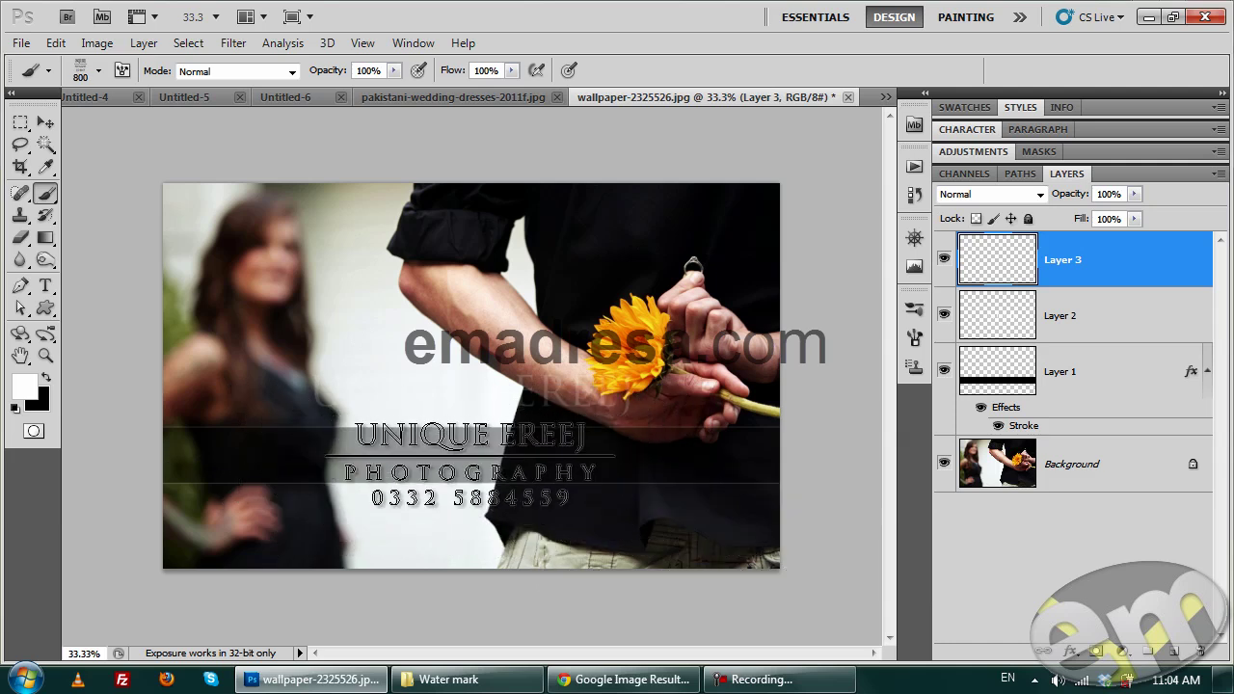
pyautogui.press('[')
pyautogui.press('[')
pyautogui.press('[')
pyautogui.press('[')
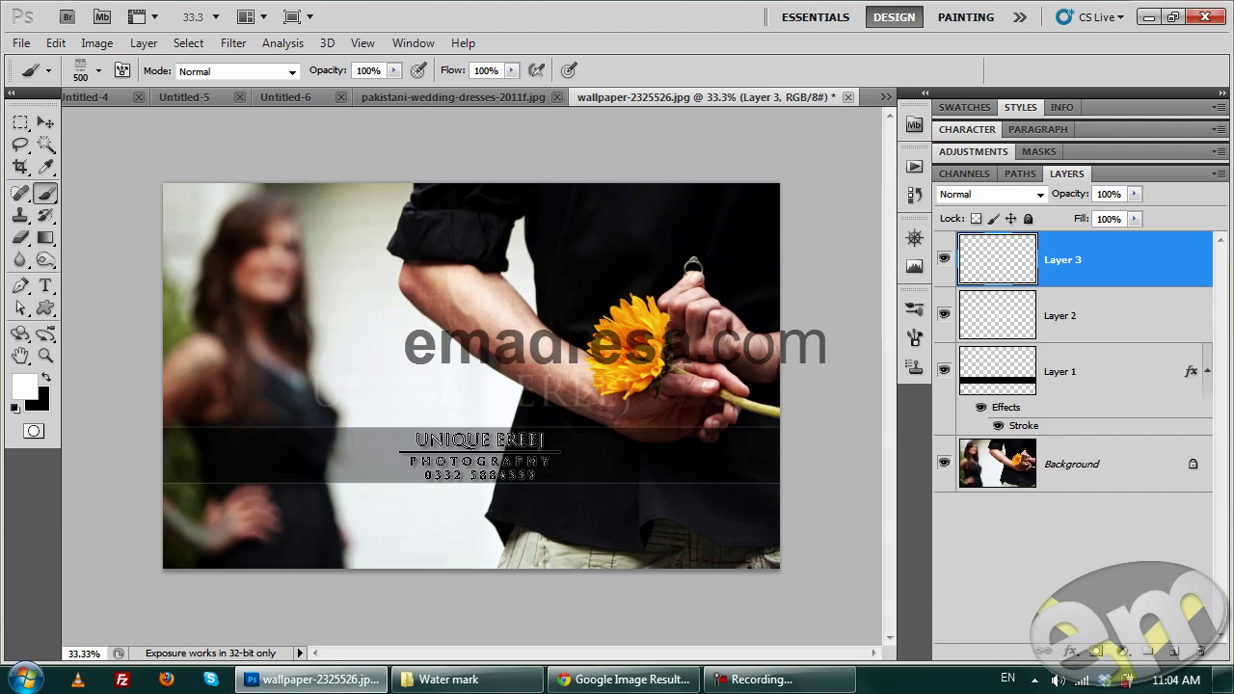
# Centre the watermark horizontally on the Layer 1 bar
pyautogui.click(45, 122)
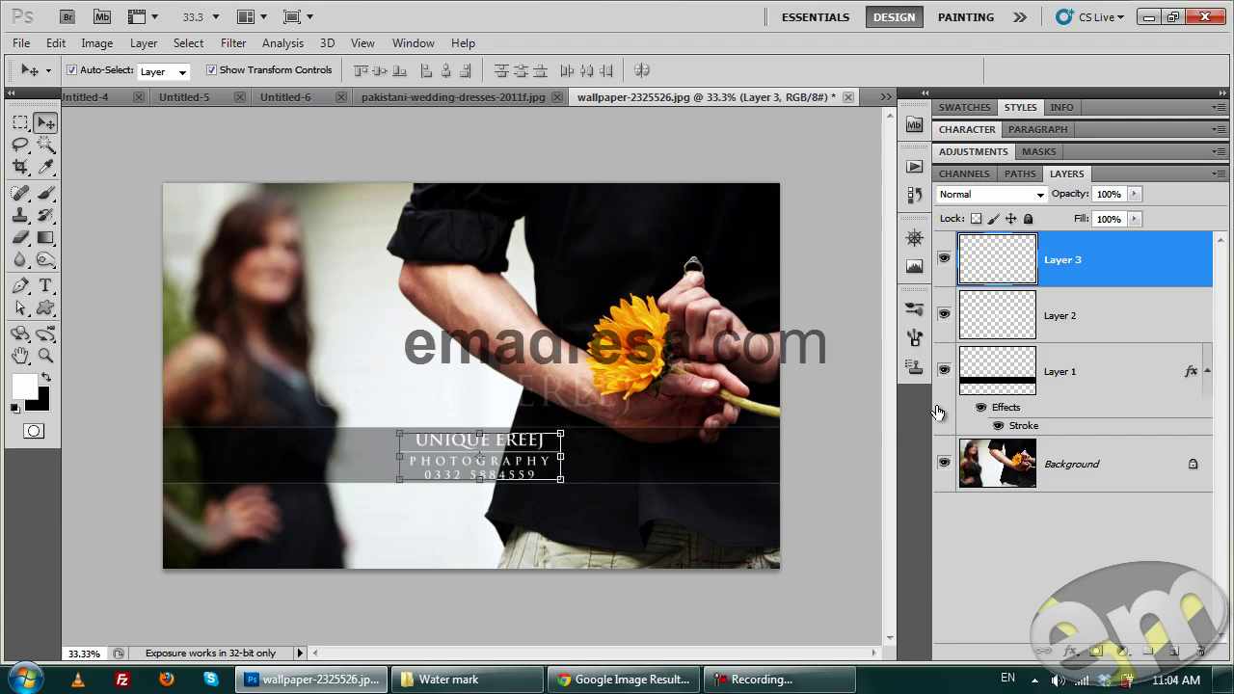
pyautogui.keyDown('ctrl'); pyautogui.click(1117, 465); pyautogui.keyUp('ctrl')
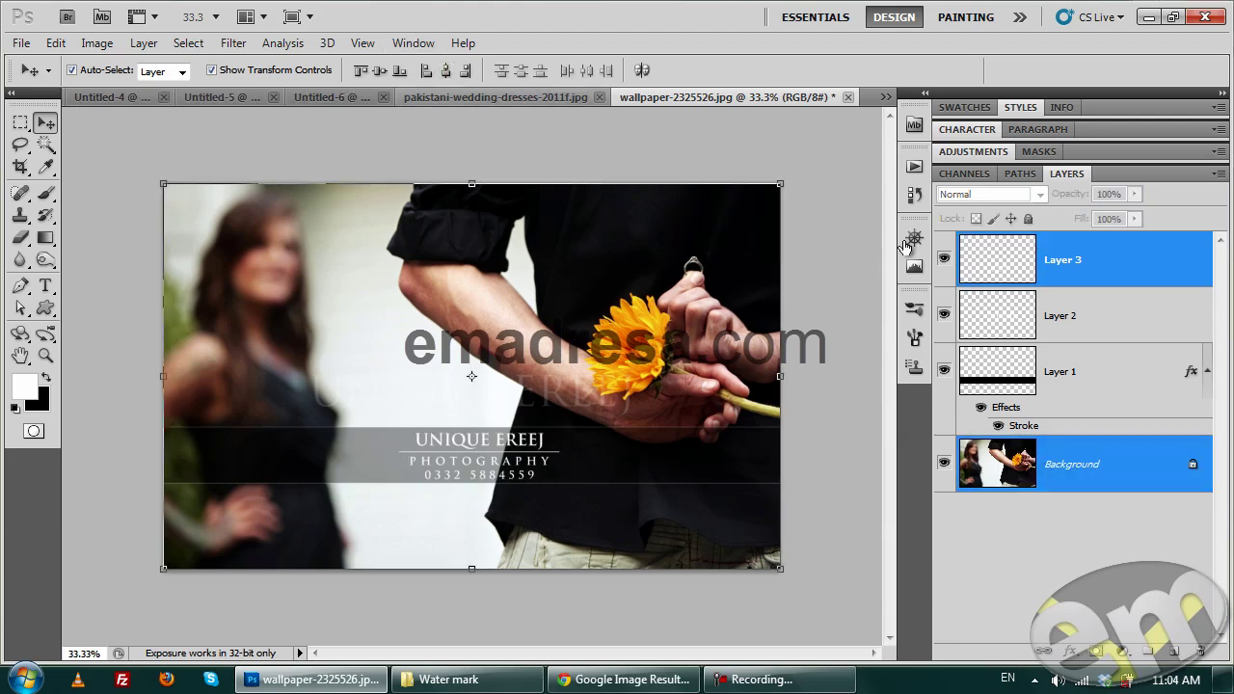
pyautogui.keyDown('ctrl'); pyautogui.click(1109, 465); pyautogui.keyUp('ctrl')
pyautogui.keyDown('ctrl'); pyautogui.click(1133, 374); pyautogui.keyUp('ctrl')
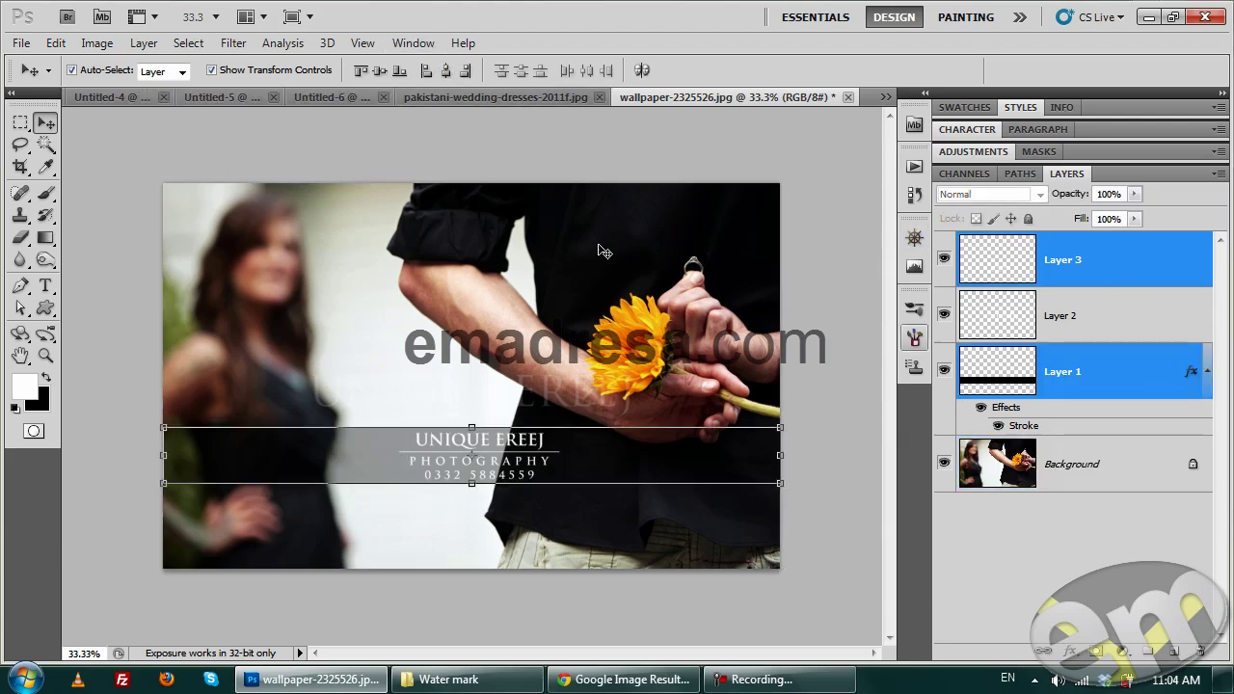
pyautogui.click(446, 71)
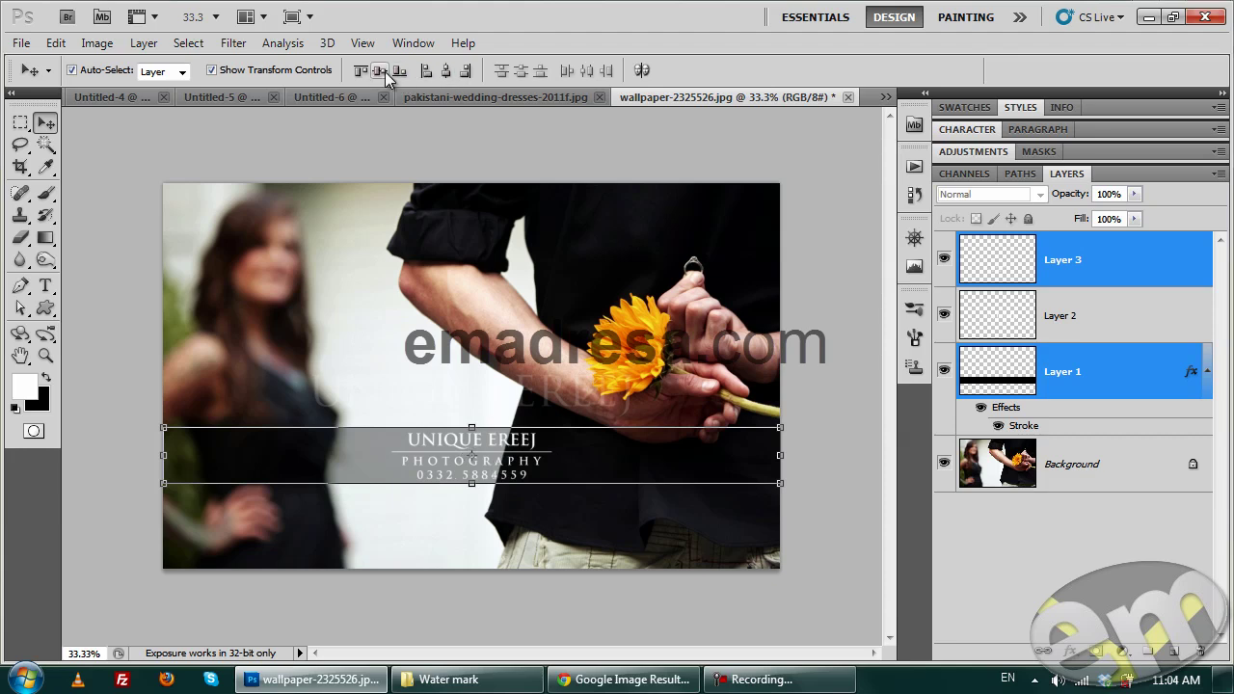
pyautogui.click(835, 414)
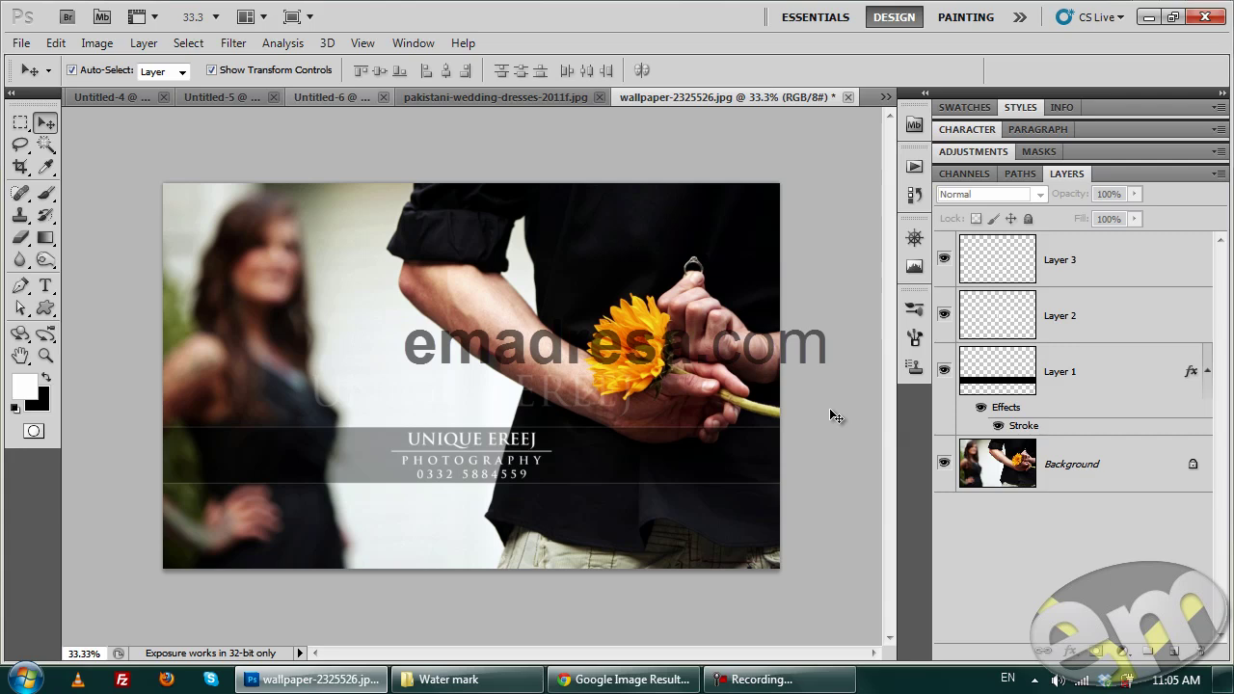
pyautogui.click(45, 355)
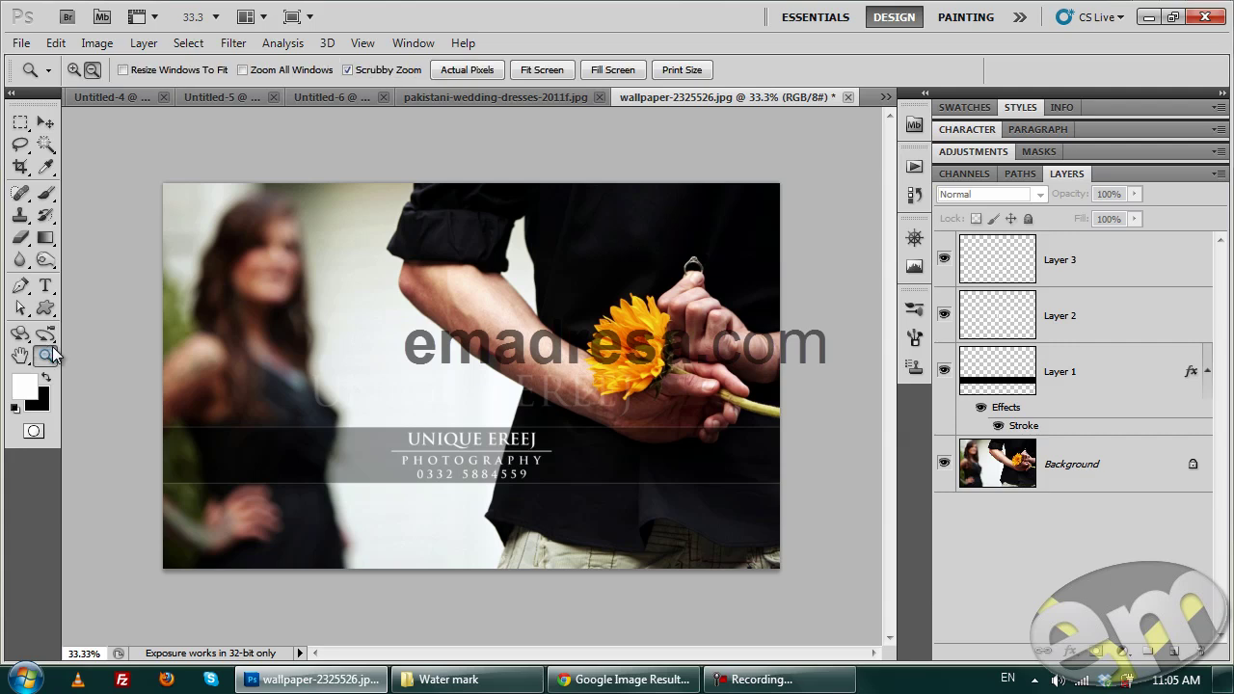
pyautogui.click(466, 70)
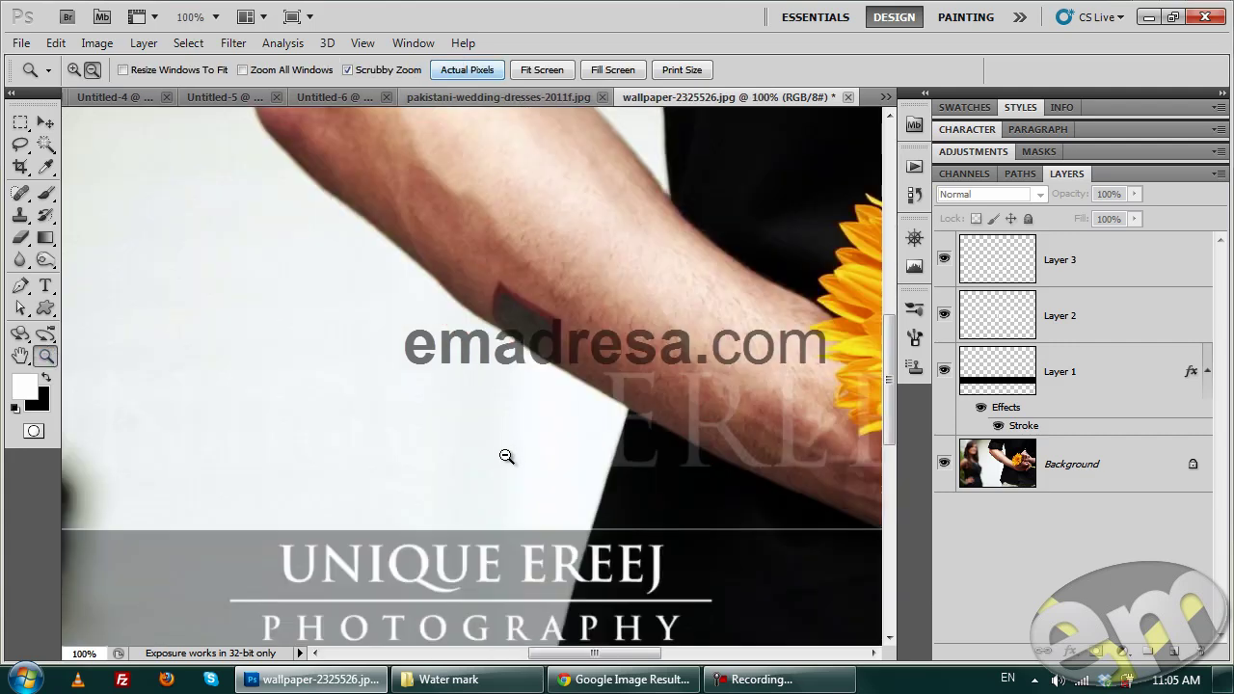
pyautogui.scroll(-2, 504, 500)
pyautogui.scroll(-1, 506, 494)
pyautogui.keyDown('alt'); pyautogui.click(505, 485); pyautogui.keyUp('alt')
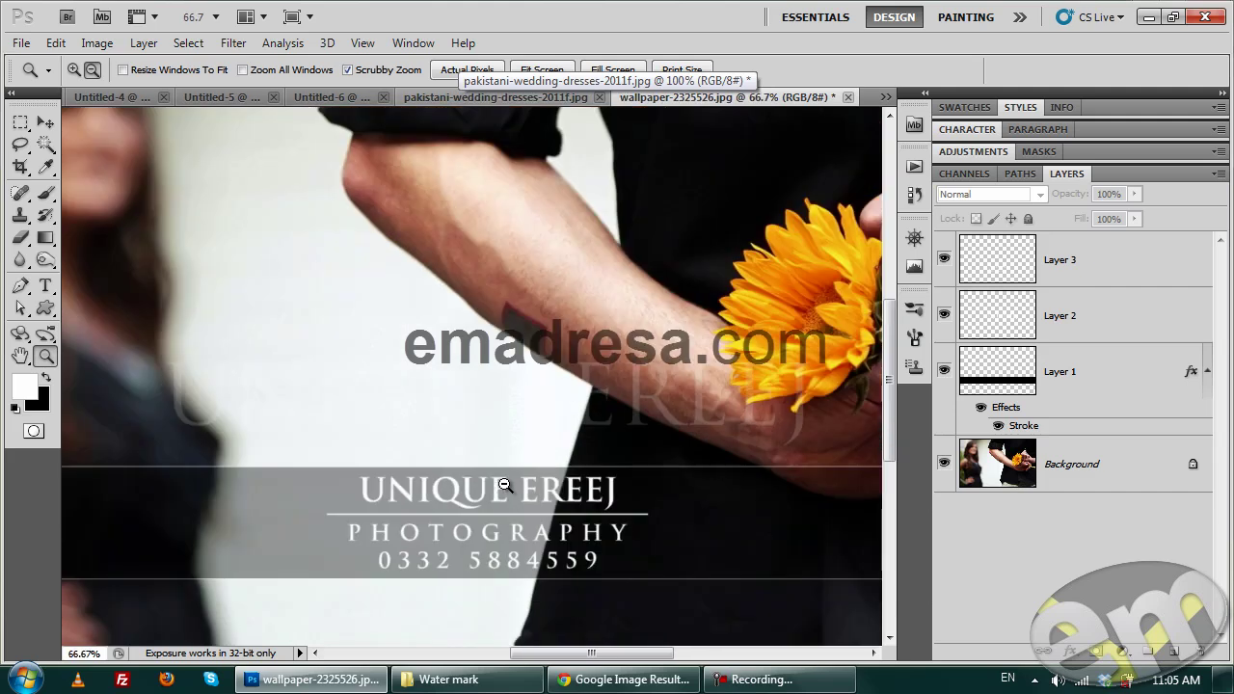
pyautogui.keyDown('alt'); pyautogui.click(504, 485); pyautogui.keyUp('alt')
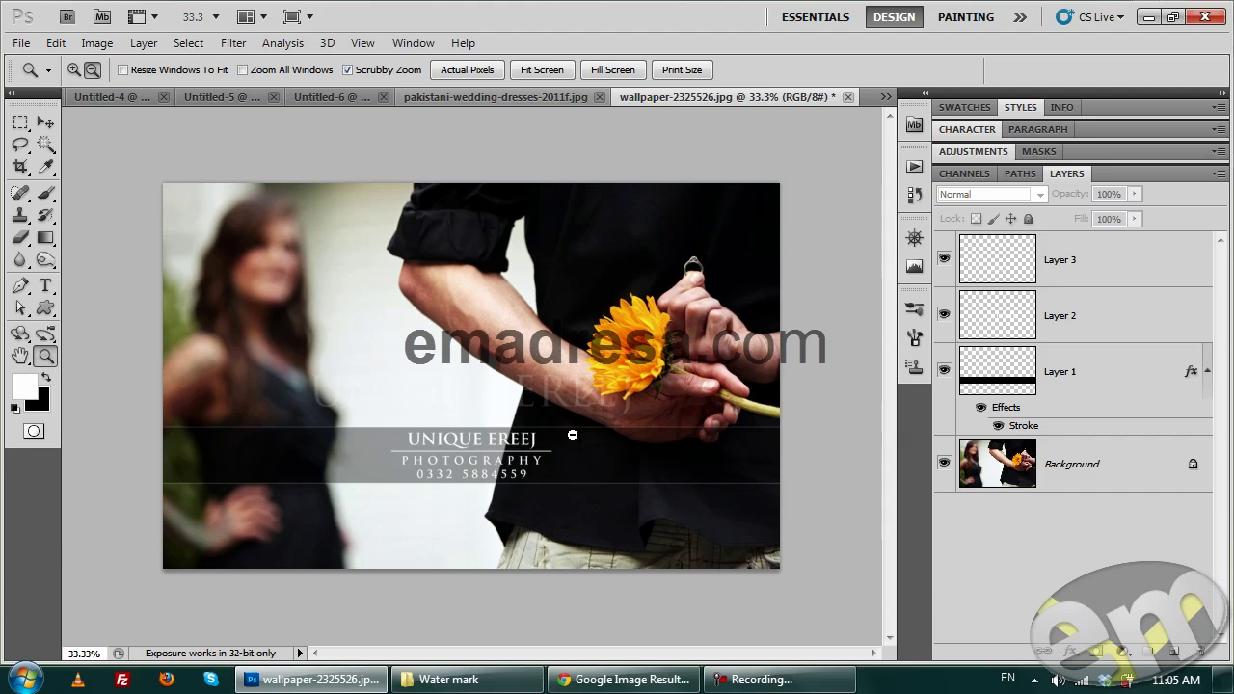
# Switch to the E-Madresa tab in Chrome and open the site's tutorials section
pyautogui.click(625, 680)
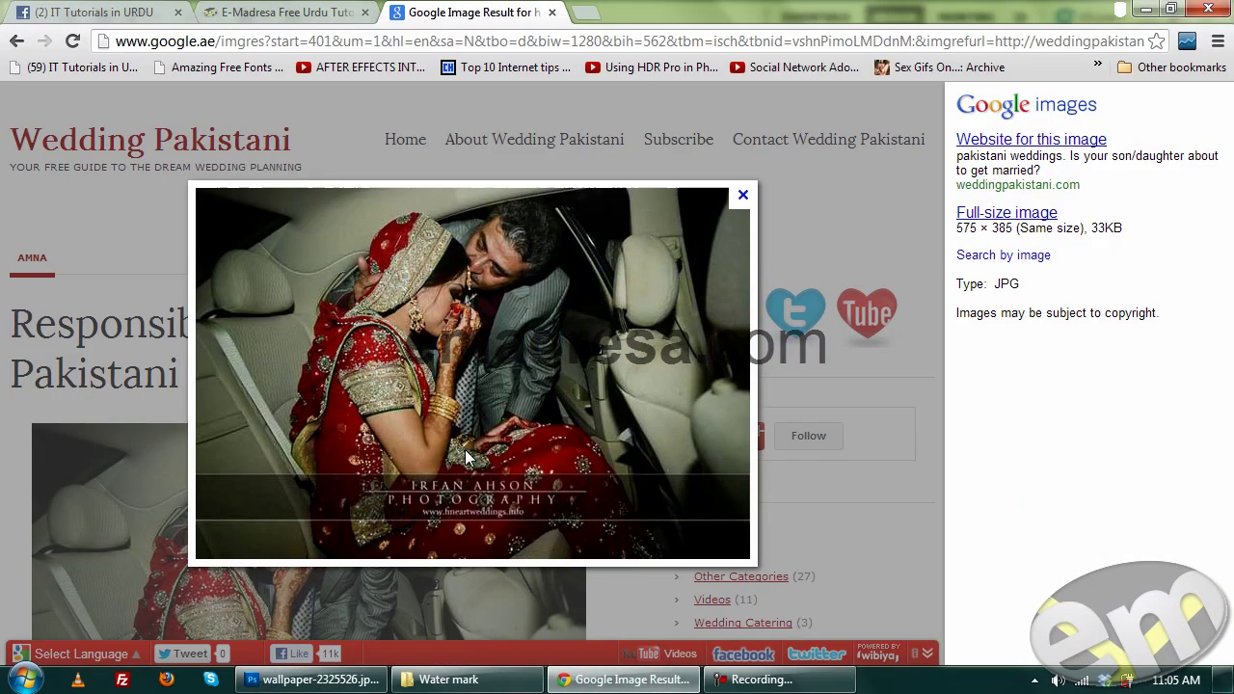
pyautogui.click(273, 11)
pyautogui.scroll(5, 408, 268)
pyautogui.scroll(2, 408, 266)
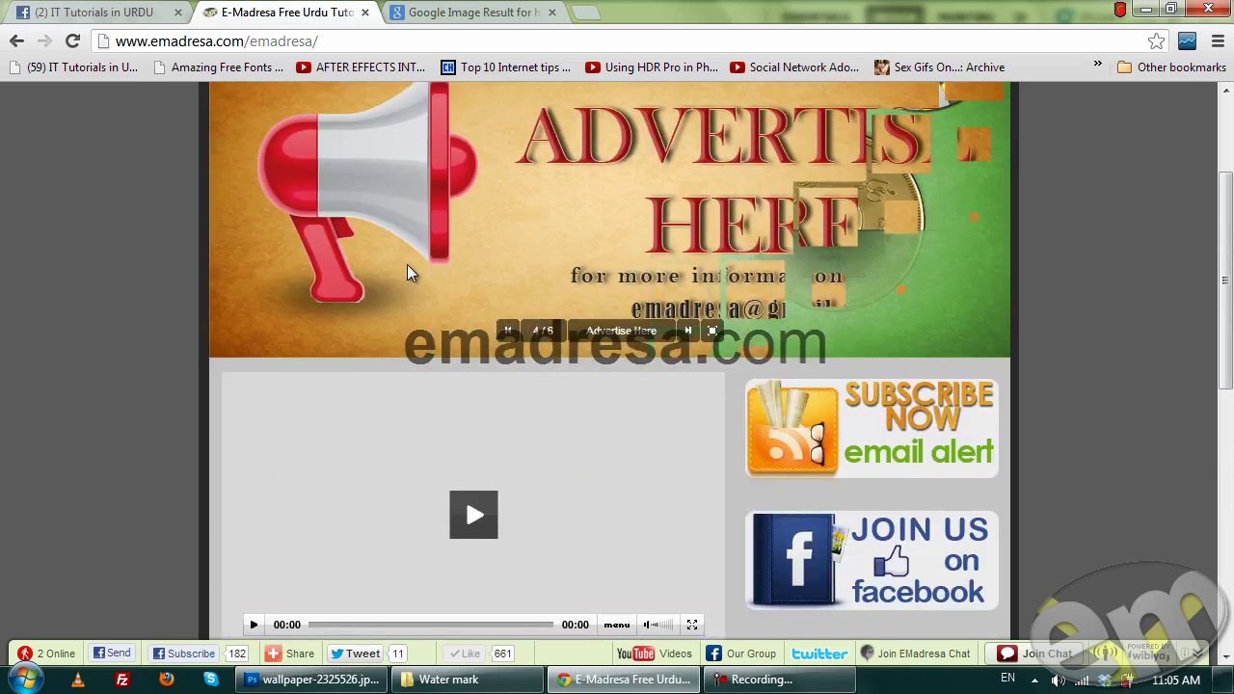
pyautogui.scroll(2, 130, 332)
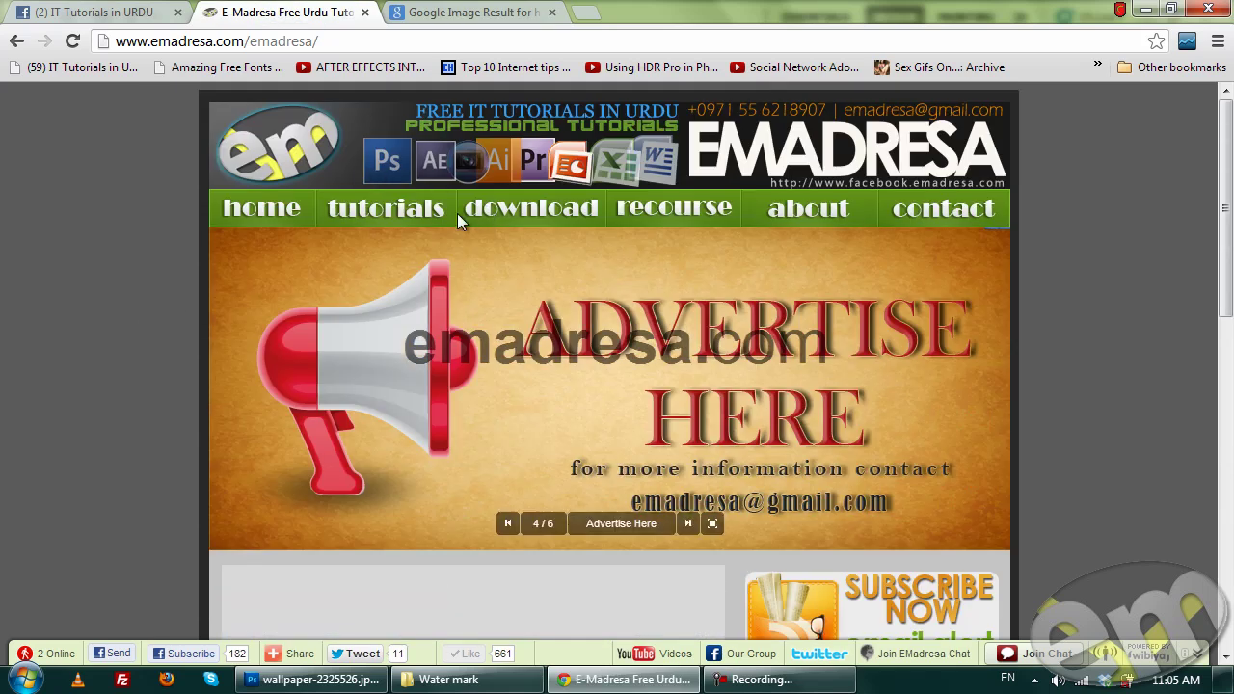
pyautogui.click(401, 207)
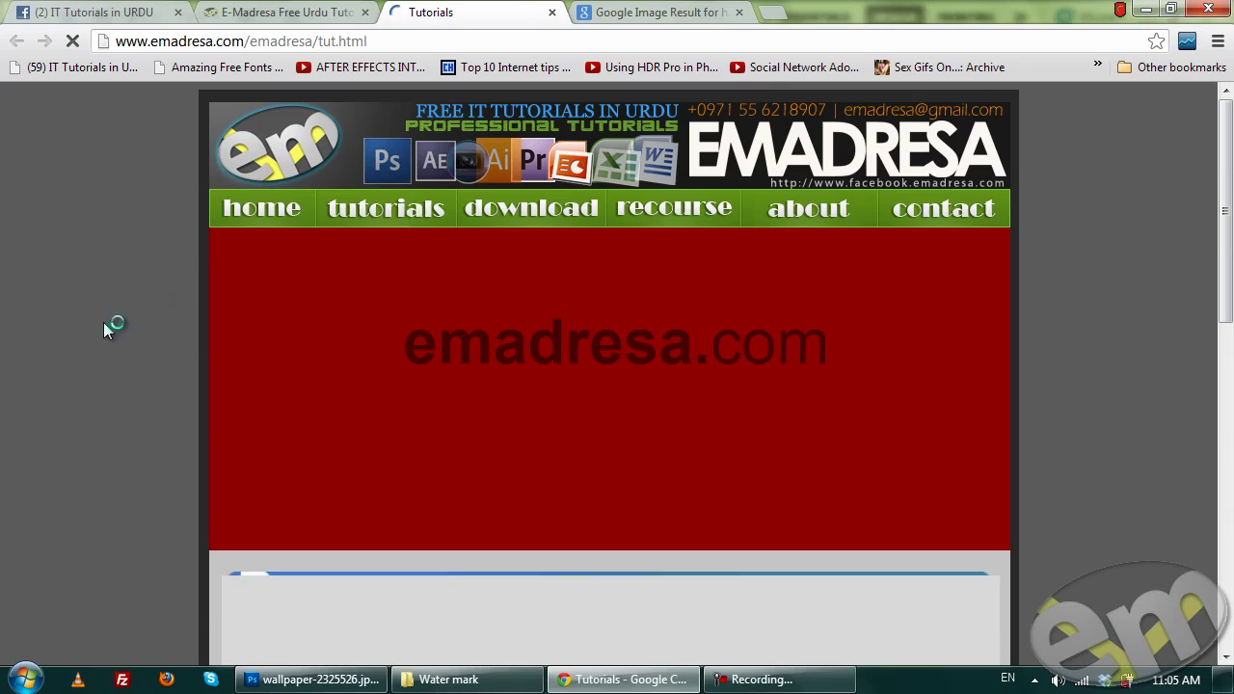
# Open the Photoshop CS3 Advance Tutorials page and browse its video list
pyautogui.scroll(-4, 103, 322)
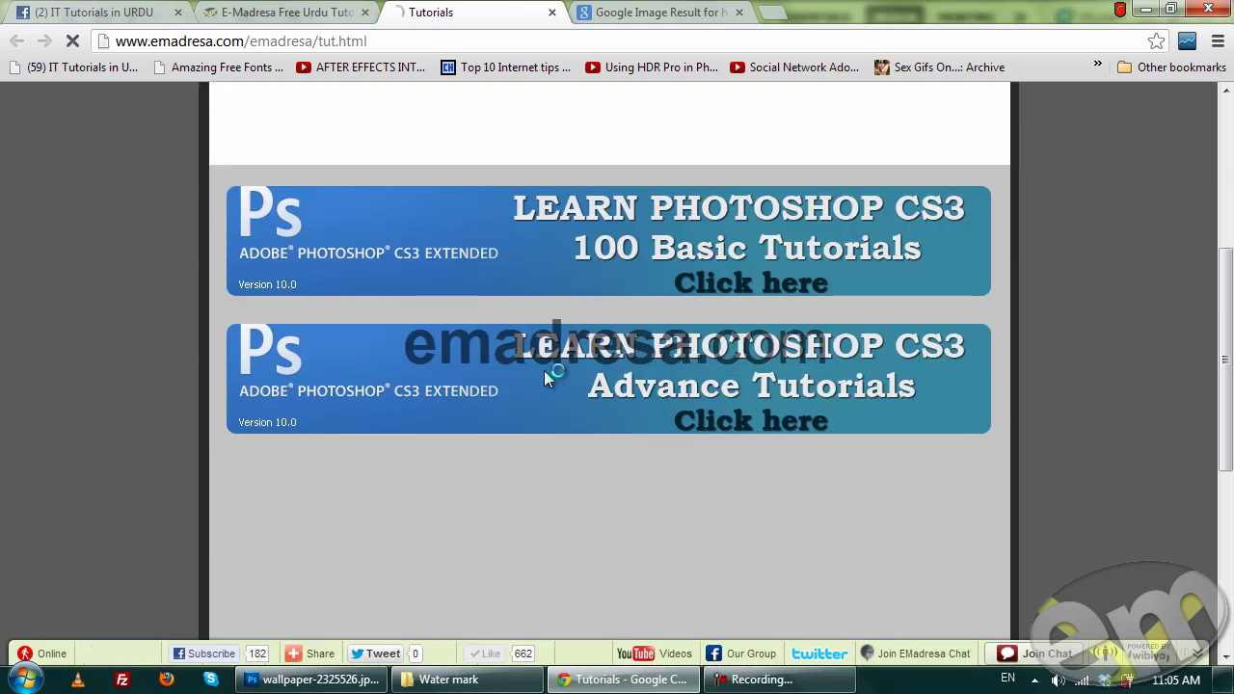
pyautogui.click(567, 383)
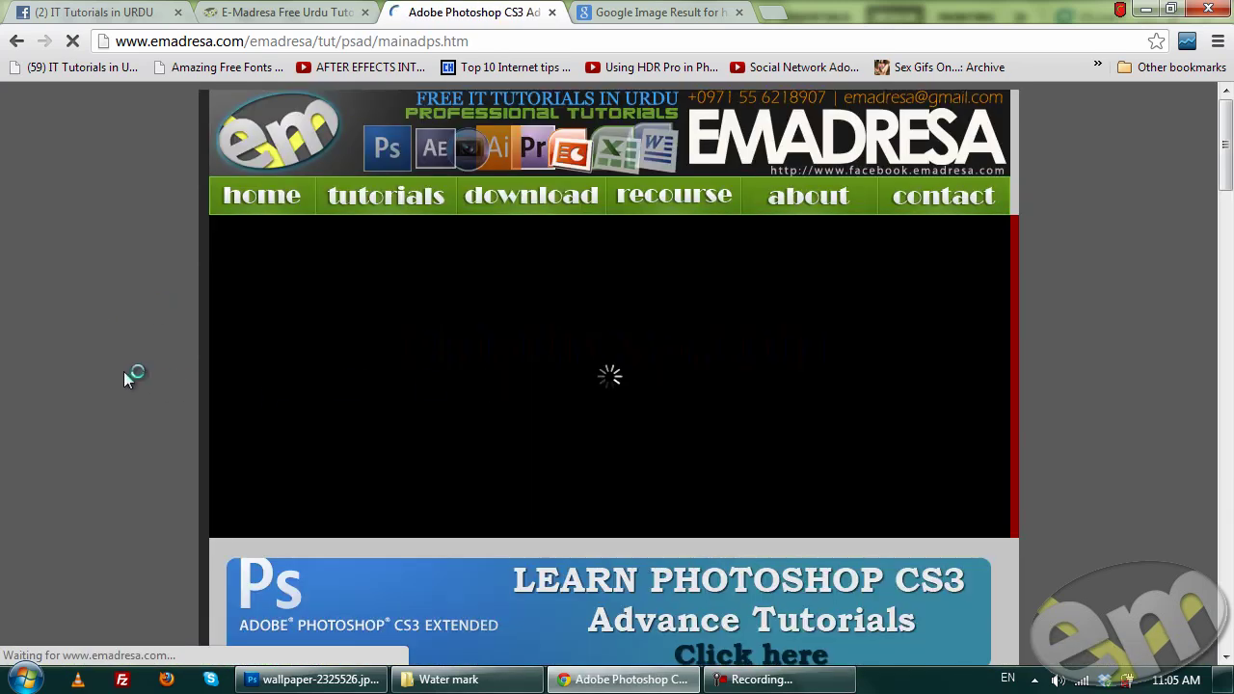
pyautogui.scroll(-2, 124, 371)
pyautogui.scroll(-2, 116, 366)
pyautogui.scroll(-1, 114, 370)
pyautogui.scroll(-2, 114, 371)
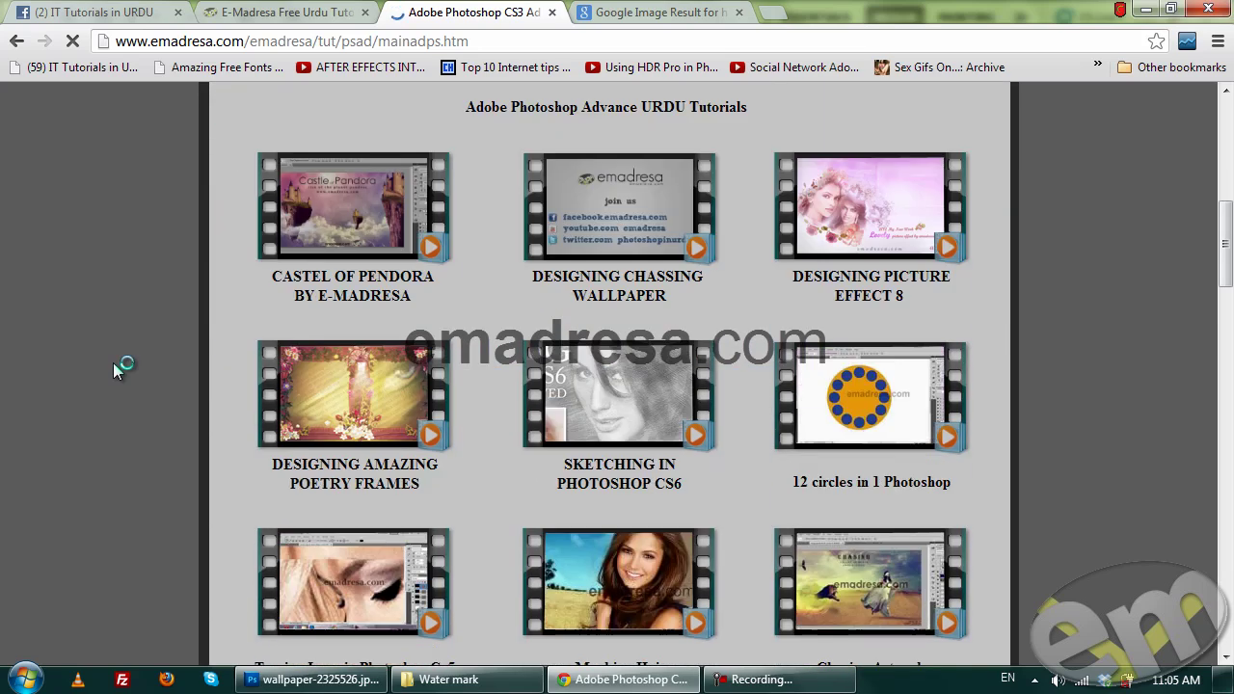
pyautogui.scroll(-2, 114, 370)
pyautogui.scroll(-1, 114, 370)
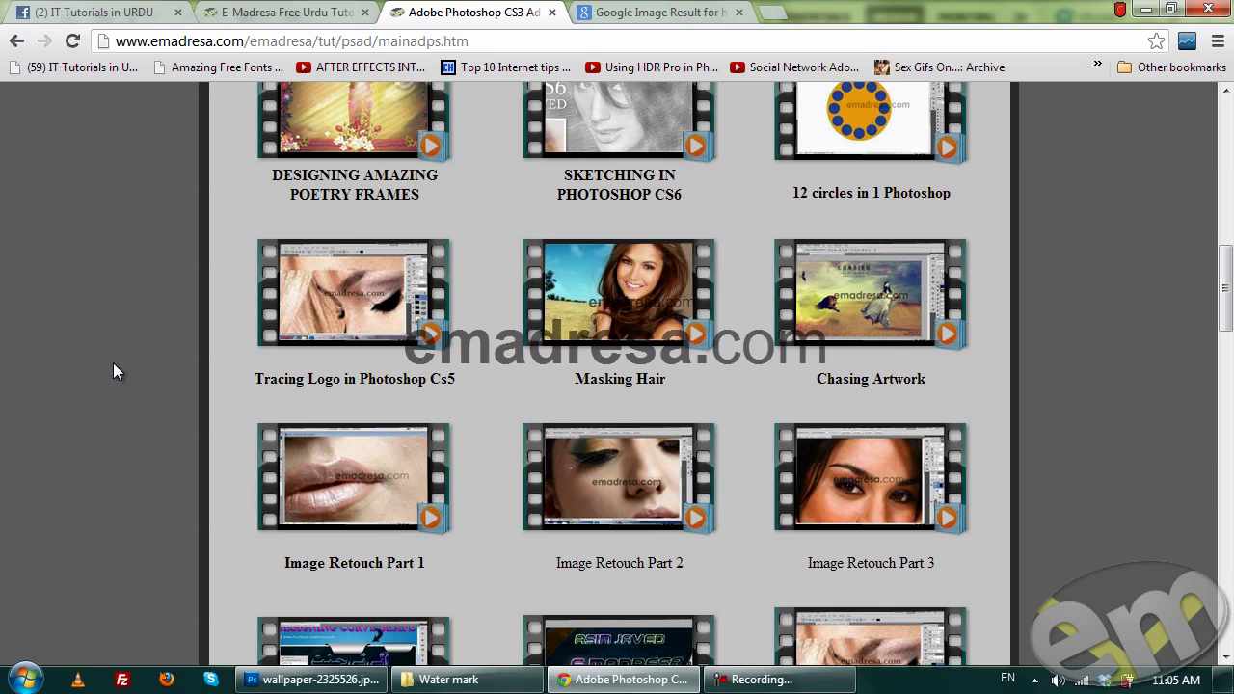
pyautogui.scroll(3, 113, 371)
pyautogui.scroll(1, 113, 370)
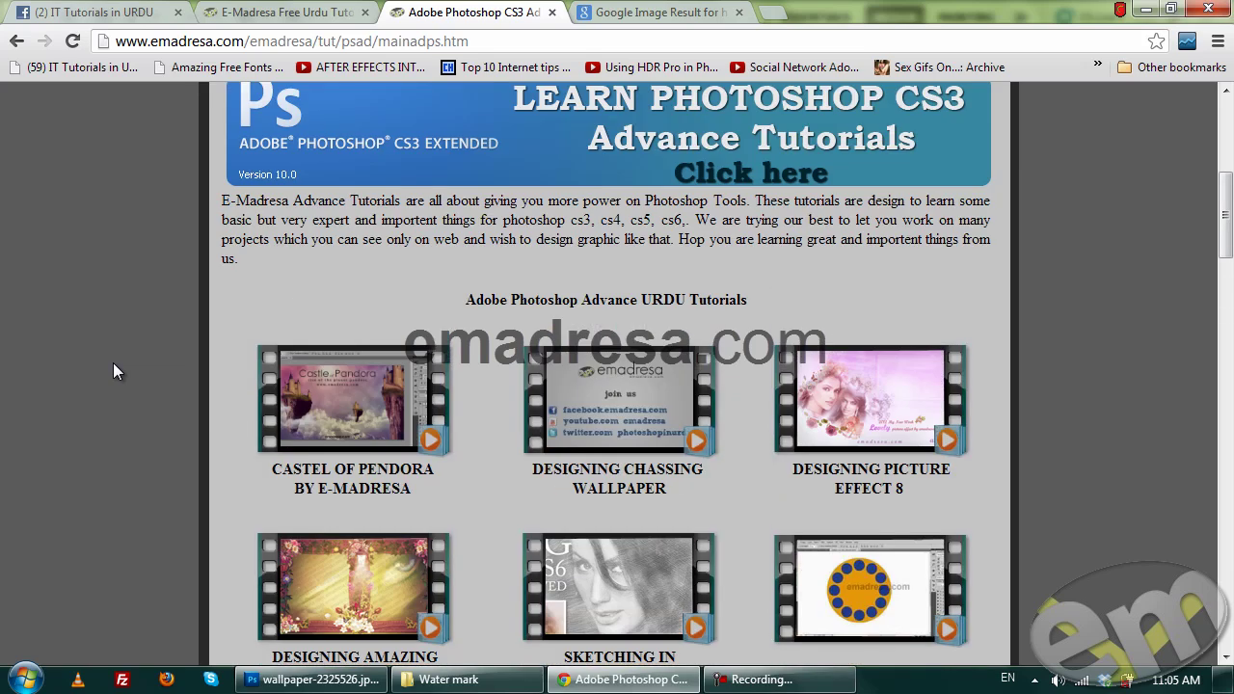
pyautogui.scroll(1, 113, 371)
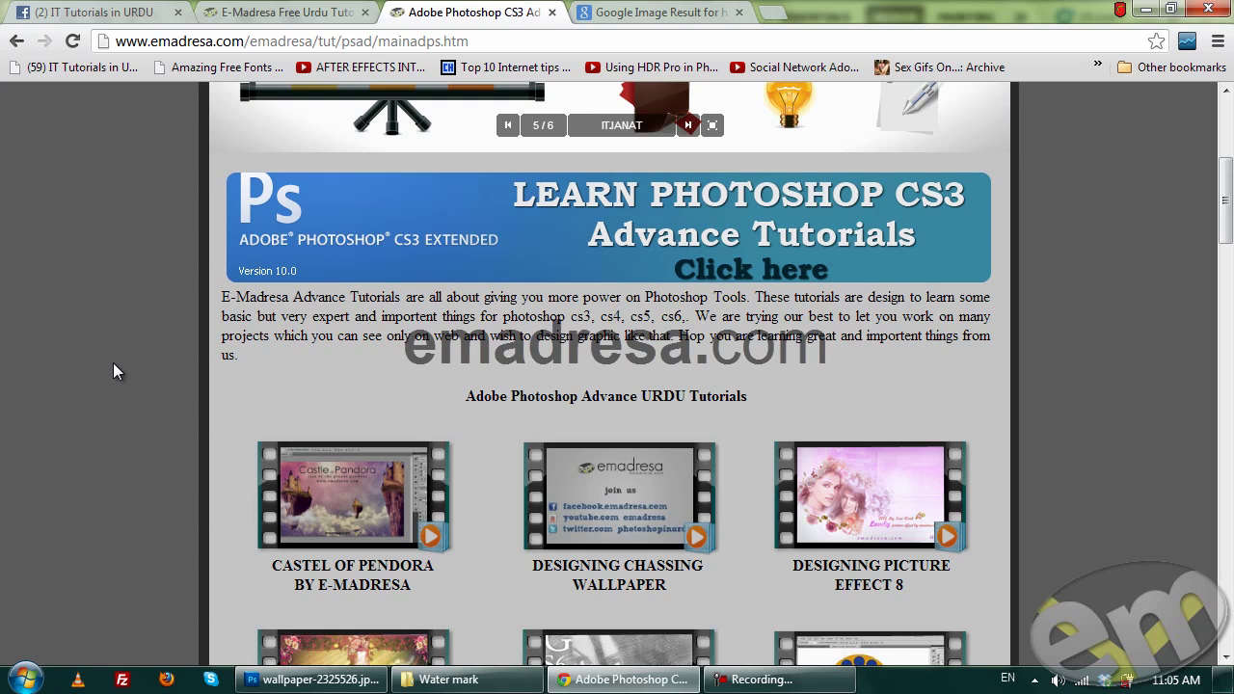